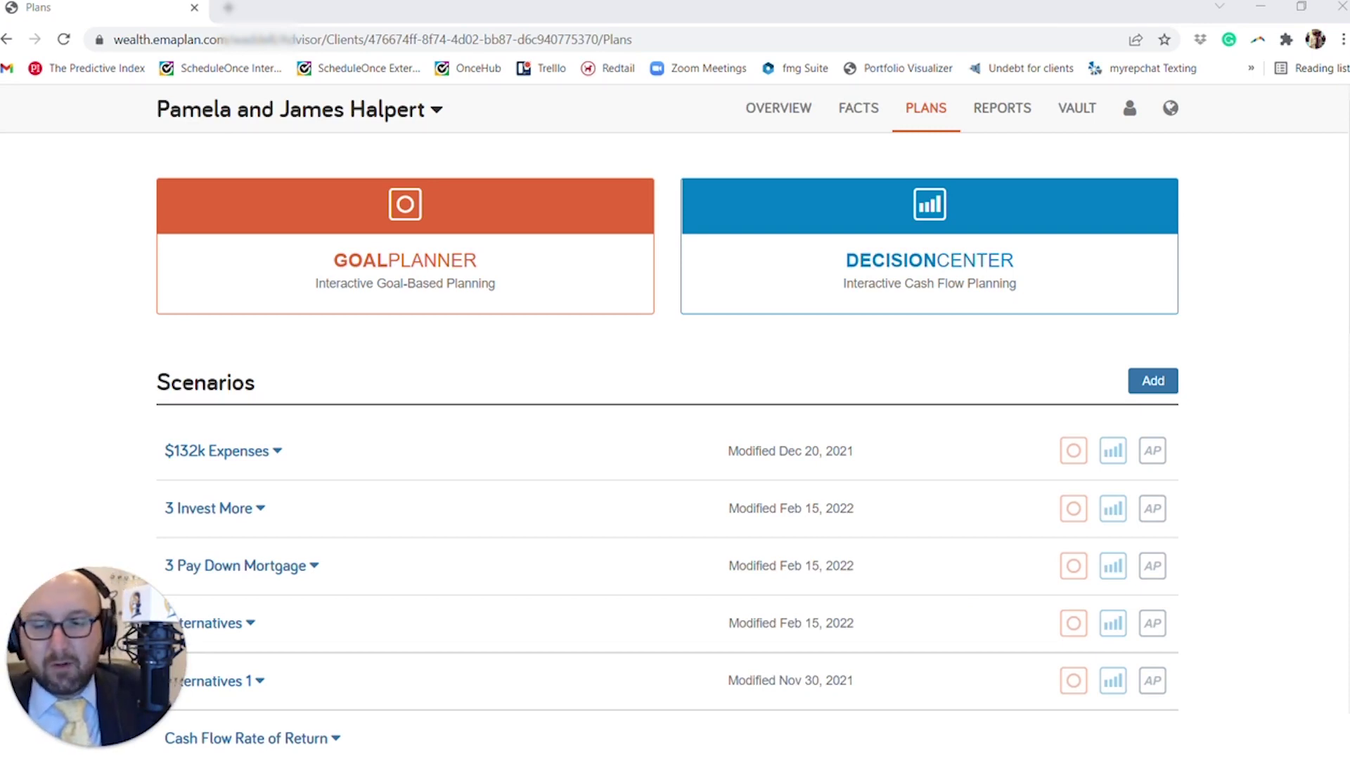
- Open the Education scenario in Advanced Planning
scroll(967, 389, "down", 5)
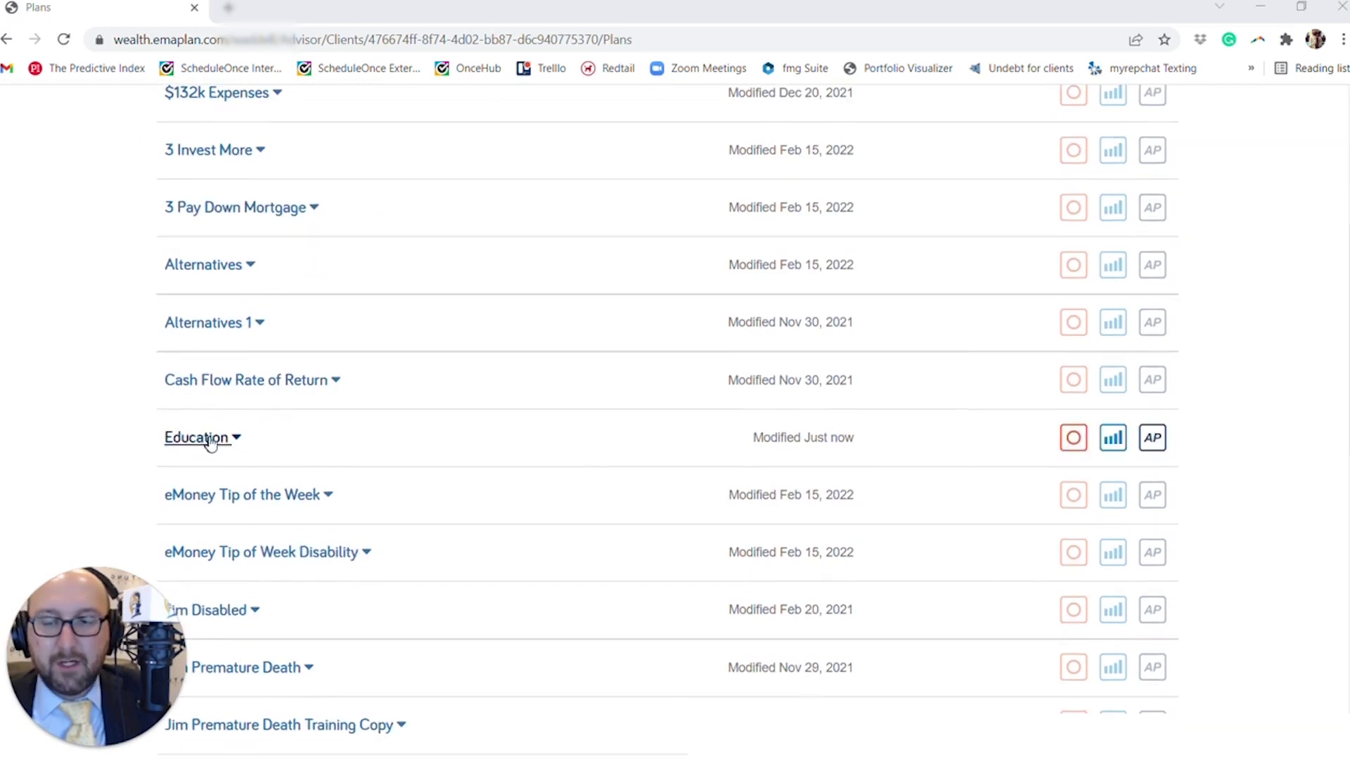
left_click(211, 445)
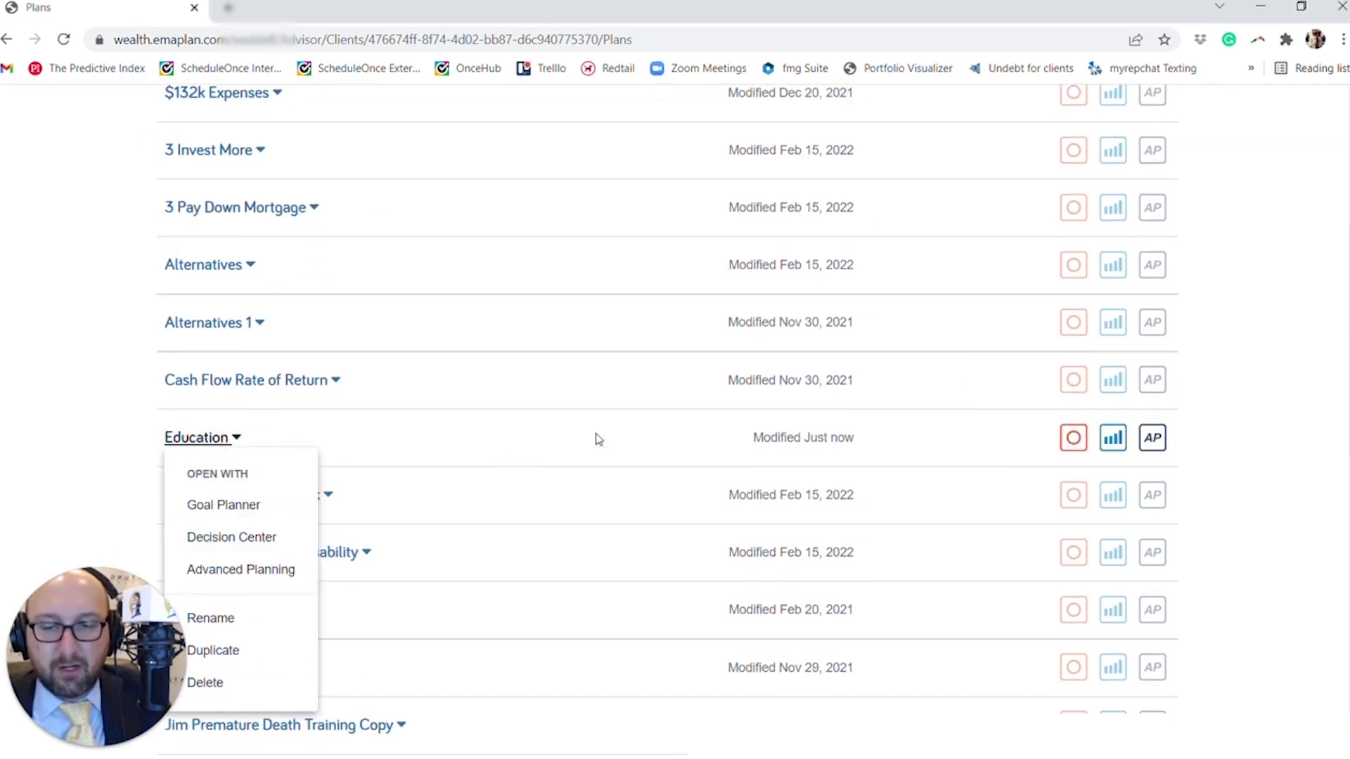
left_click(1188, 442)
scroll(1178, 457, "up", 2)
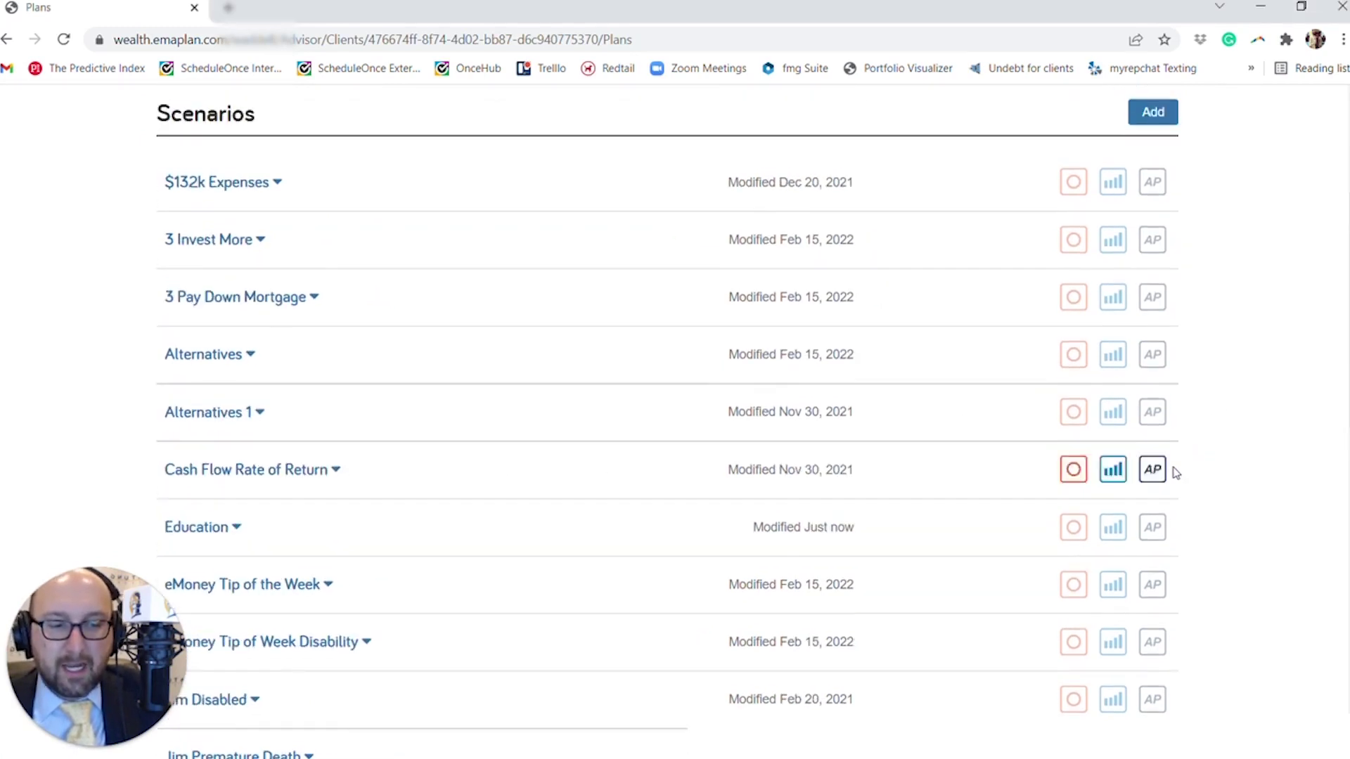
left_click(1157, 538)
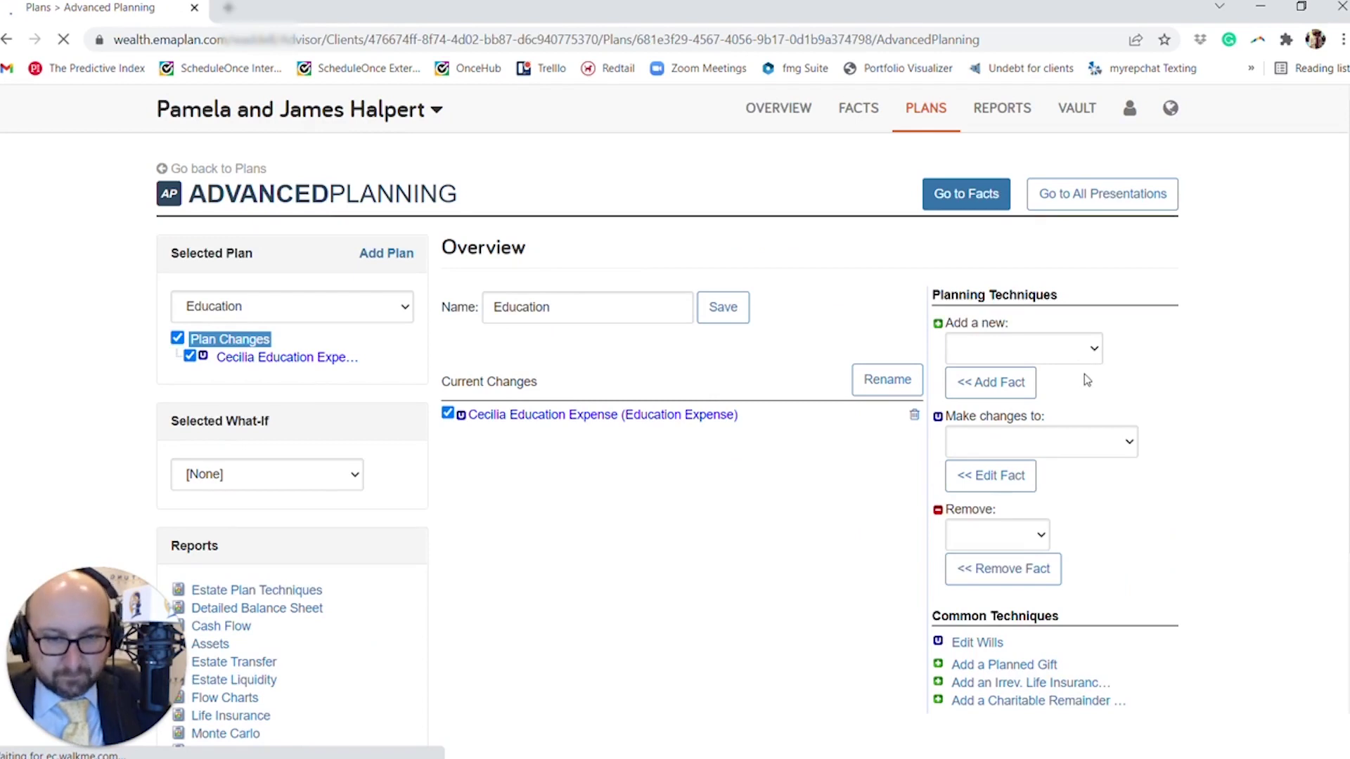
- Open the funding settings of the education expense listed among the plan's current changes
left_click(1068, 441)
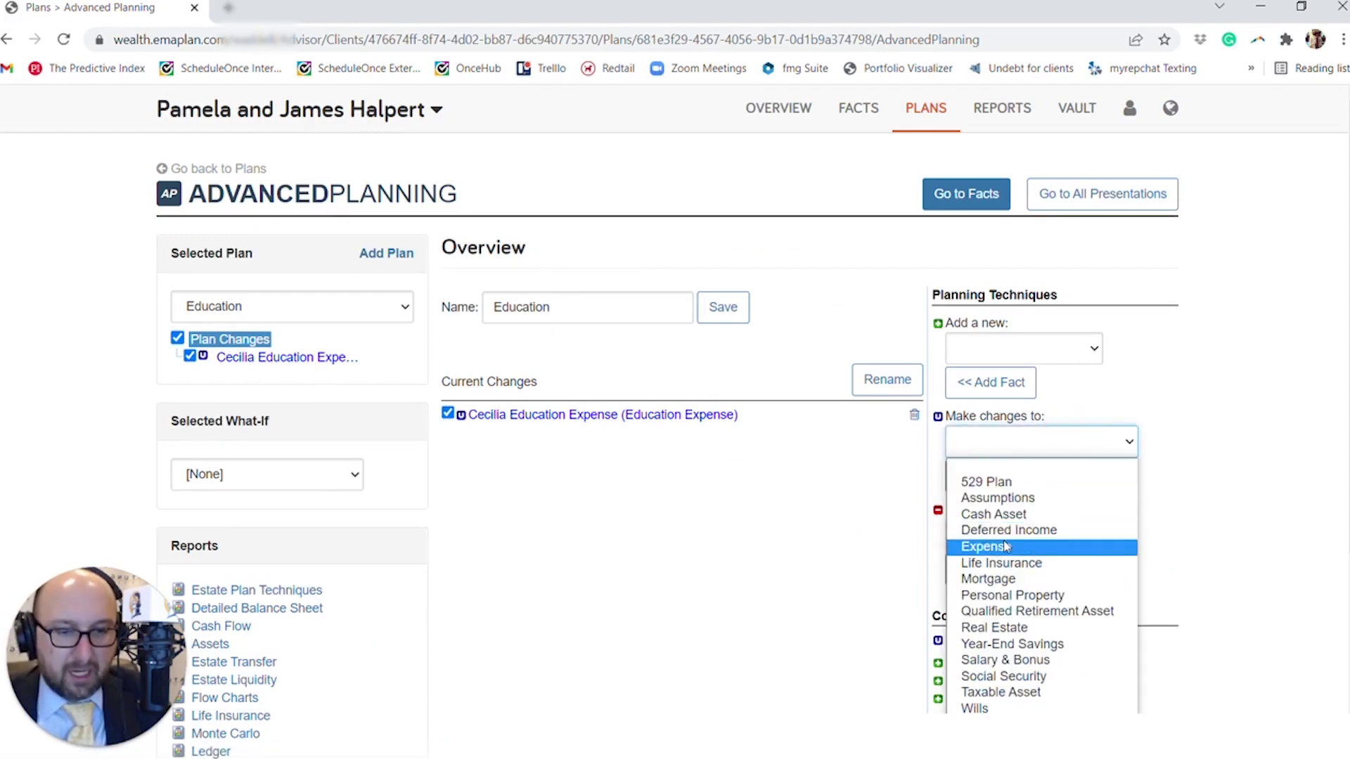
left_click(693, 421)
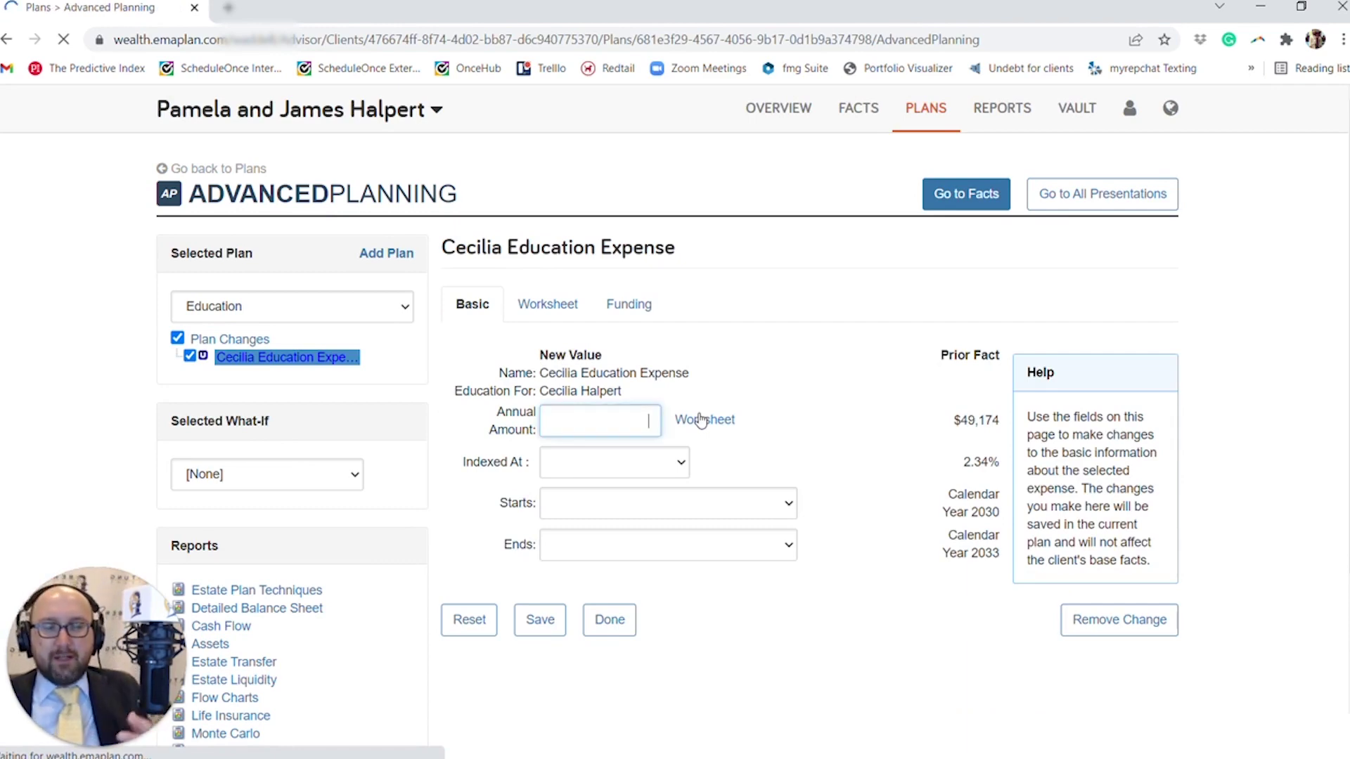
left_click(618, 320)
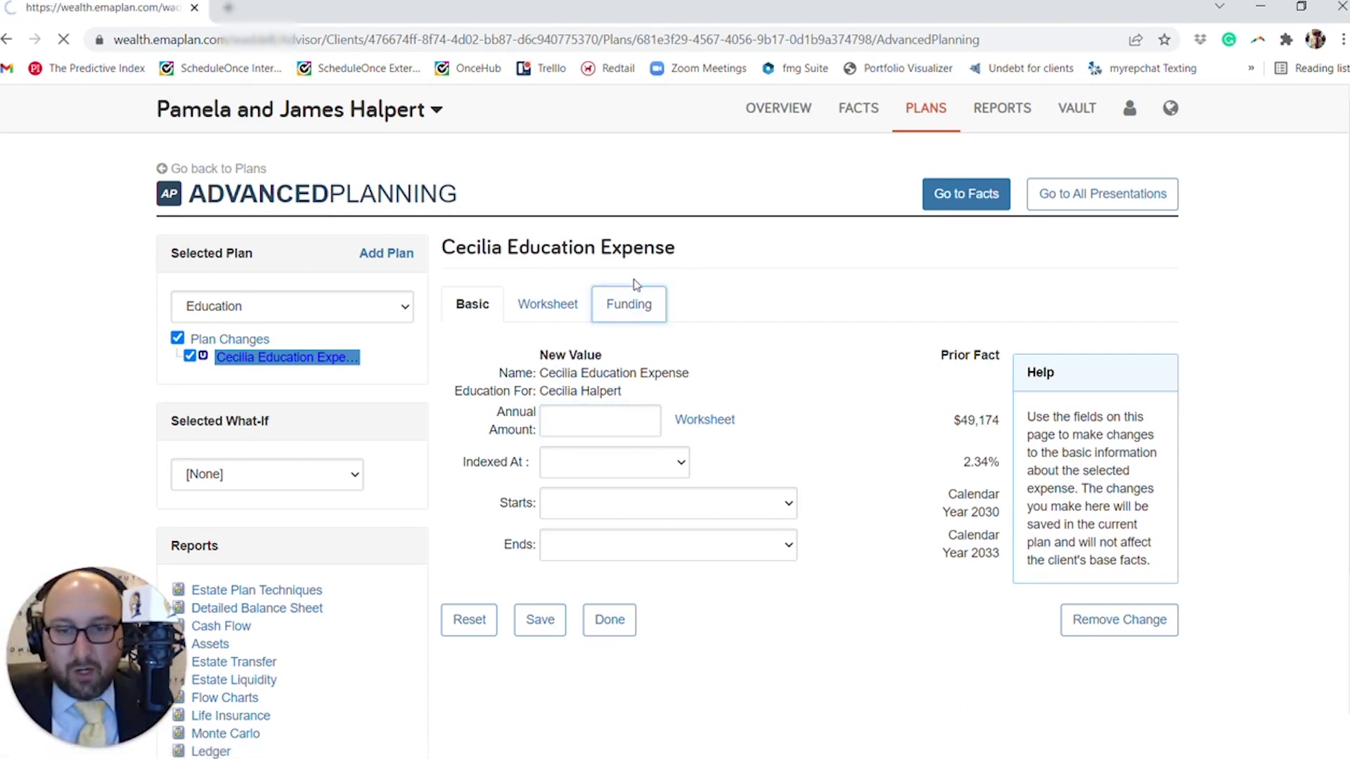
- Add the child's 529 plan as a dedicated funding source with priority 1 and withdrawals limited to 100% of future asset value
scroll(633, 282, "down", 3)
left_click(556, 424)
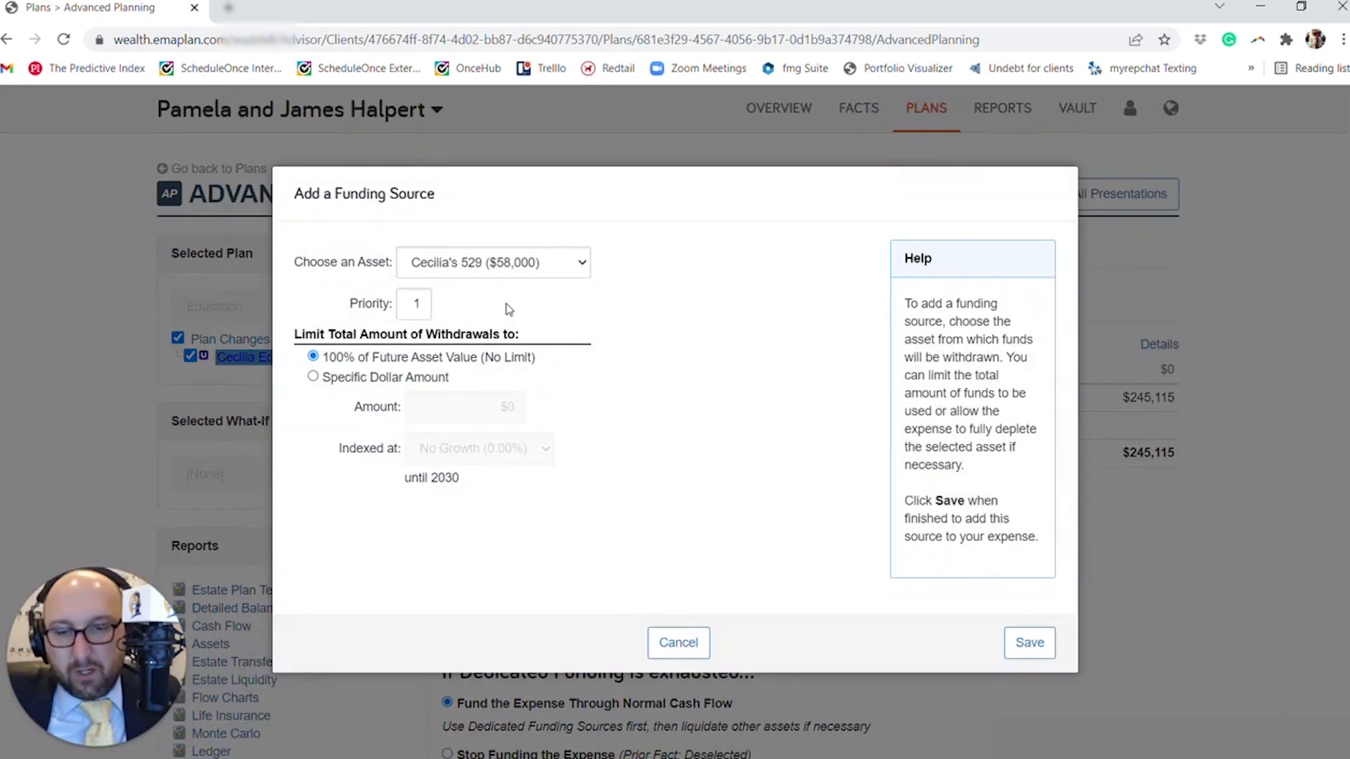
mouse_move(517, 276)
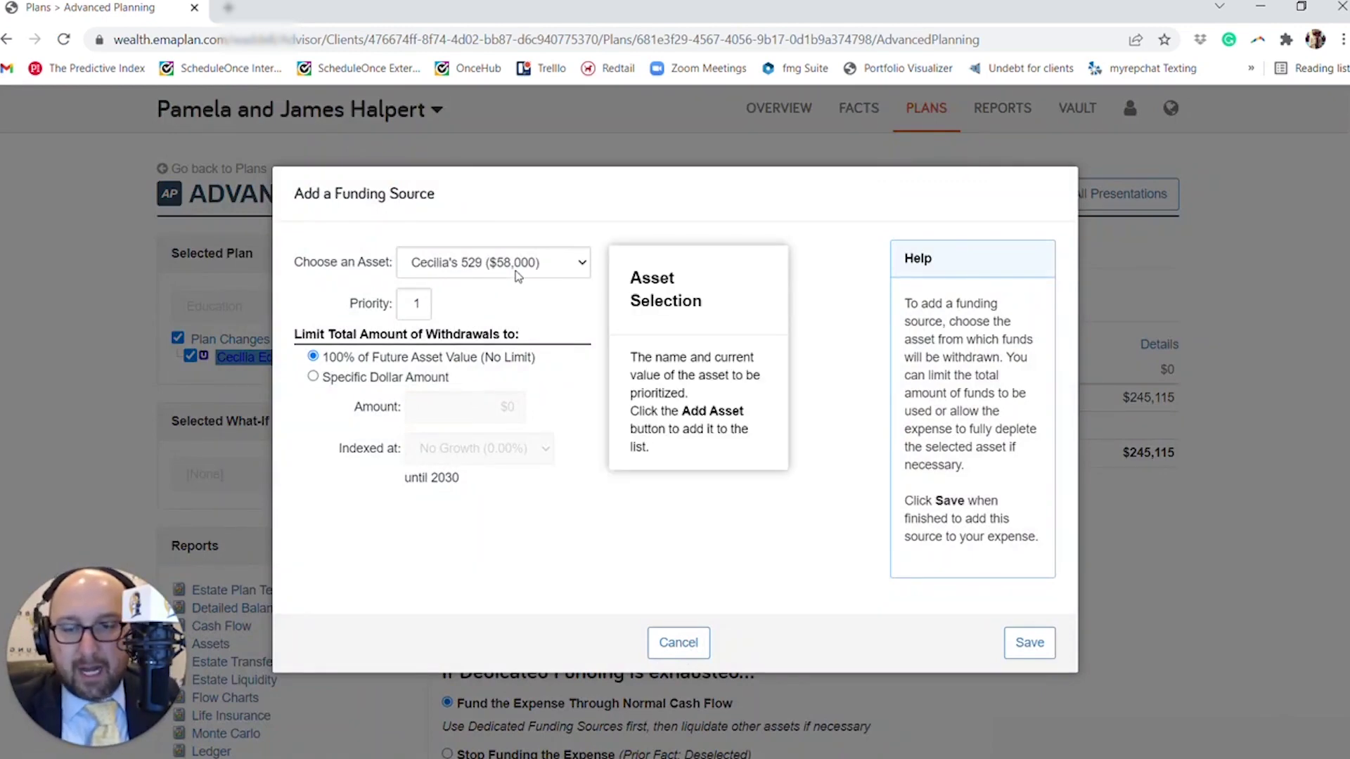
left_click(1026, 642)
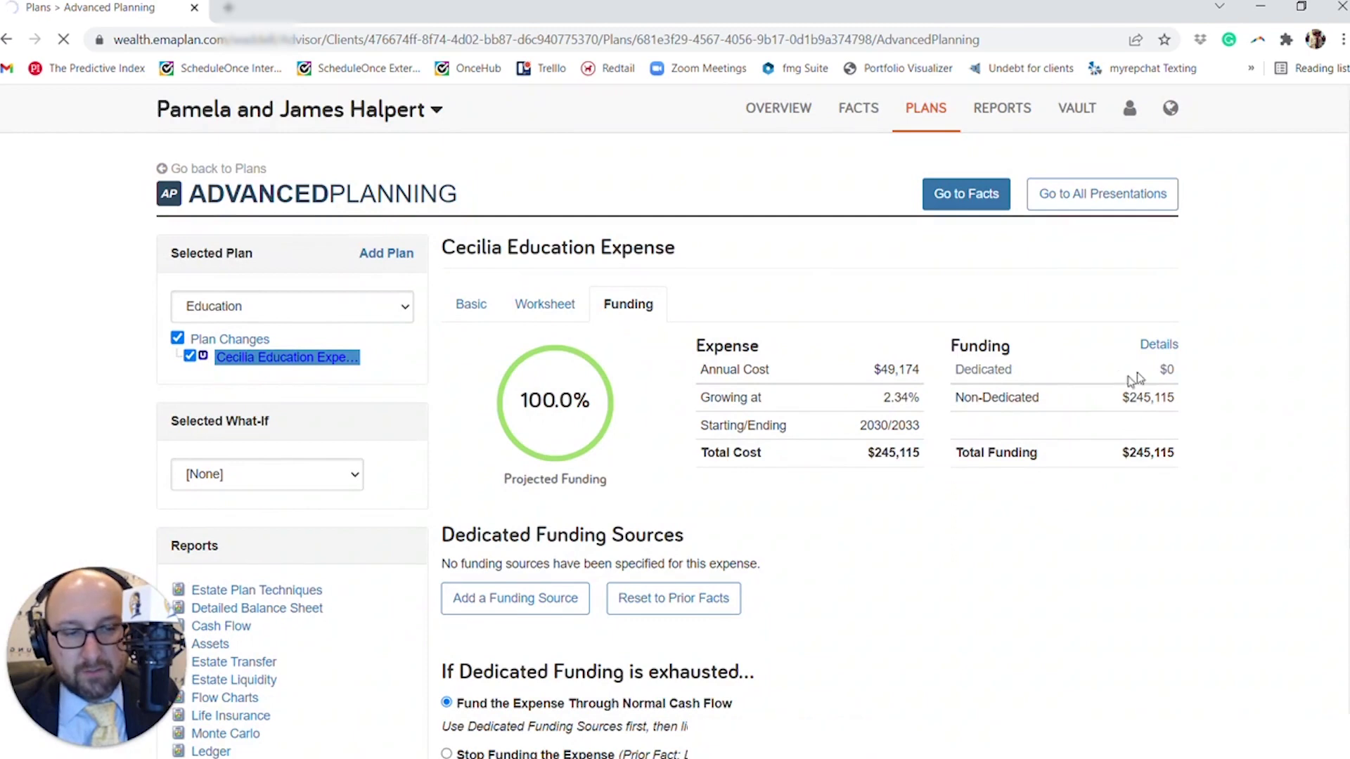
left_click_drag(1178, 463, 1186, 373)
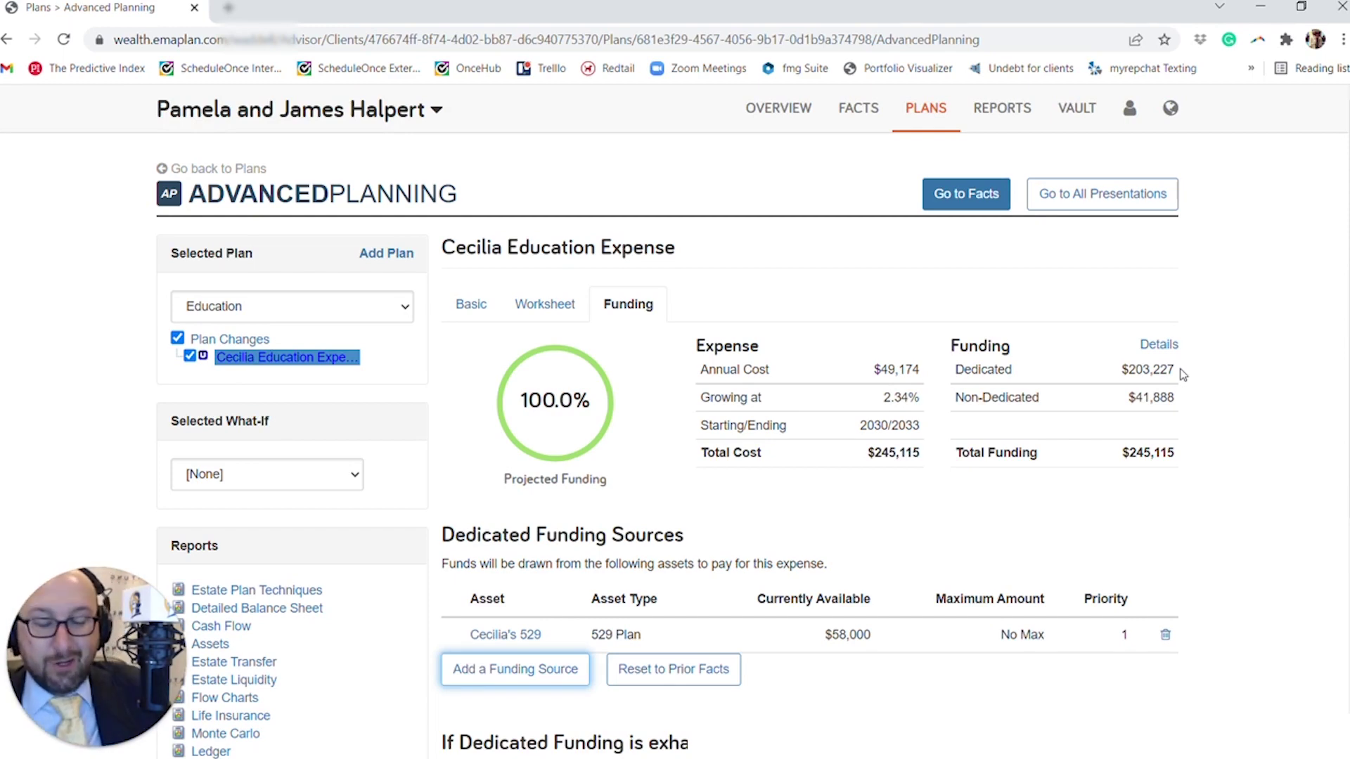
- Set the education expense to stop being funded once dedicated funding is exhausted, save the change and return to the plan overview
scroll(1183, 375, "down", 3)
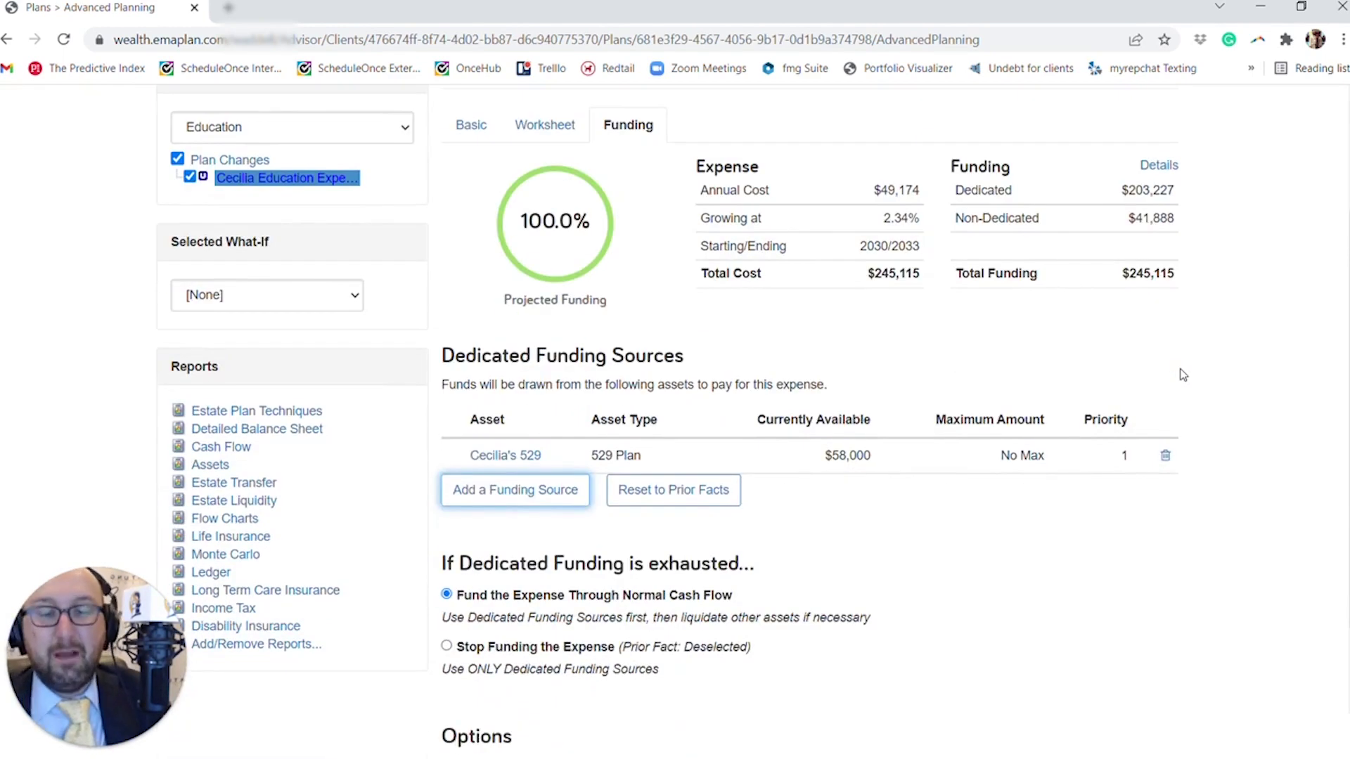
scroll(893, 425, "down", 3)
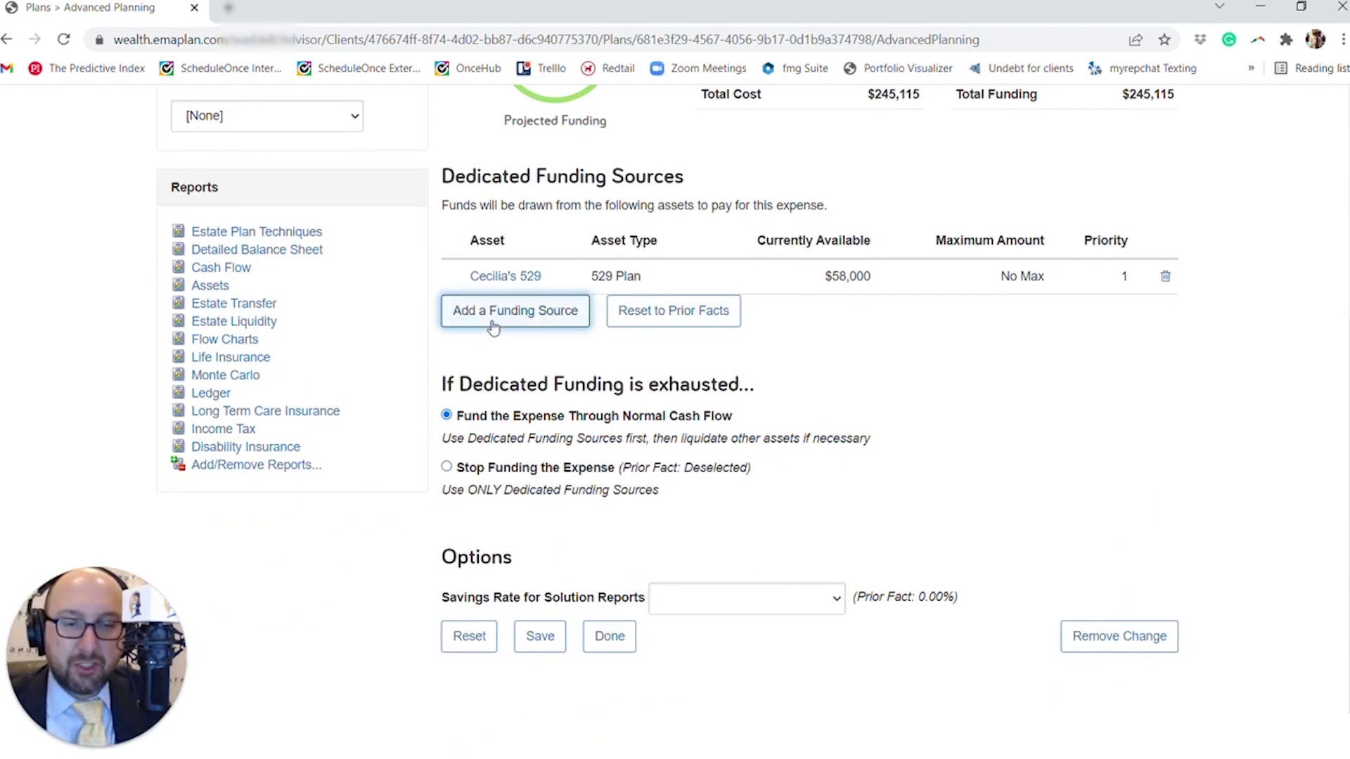
left_click(447, 468)
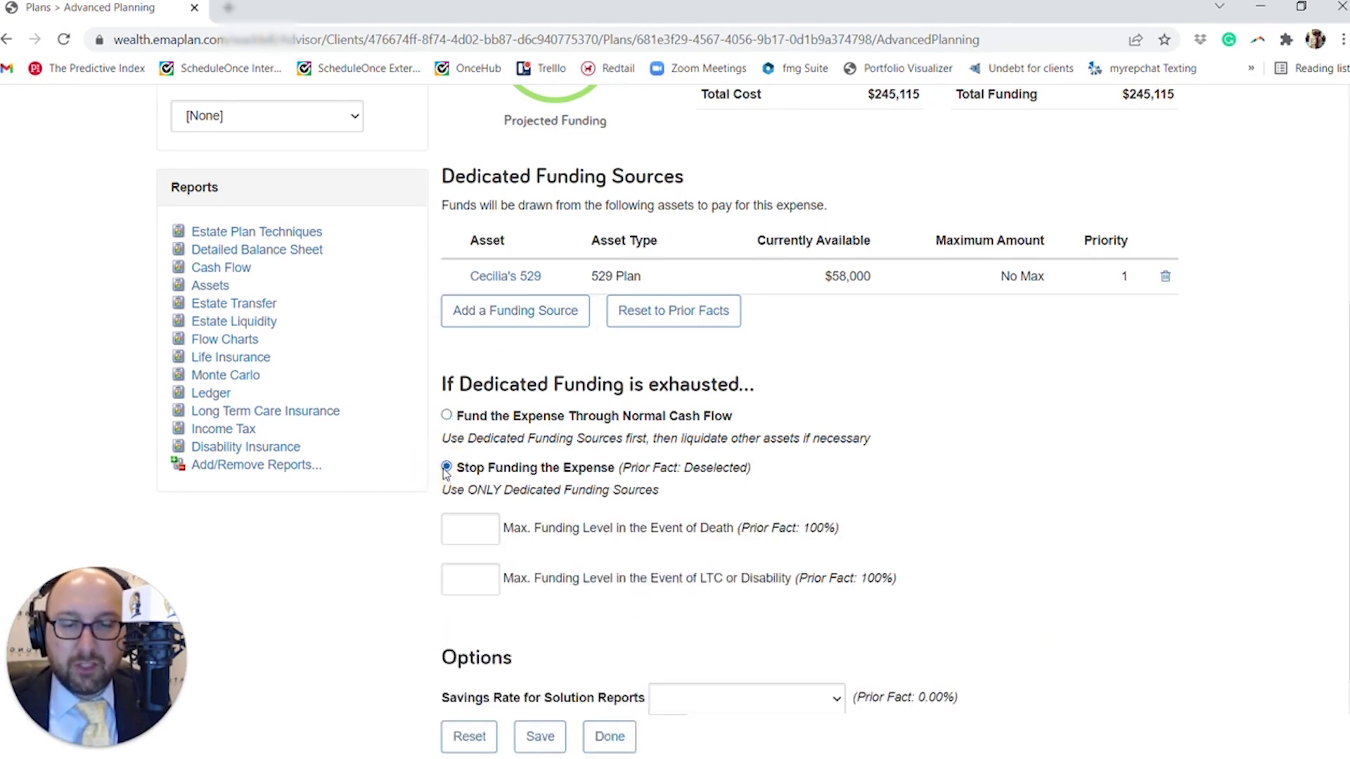
scroll(450, 471, "up", 3)
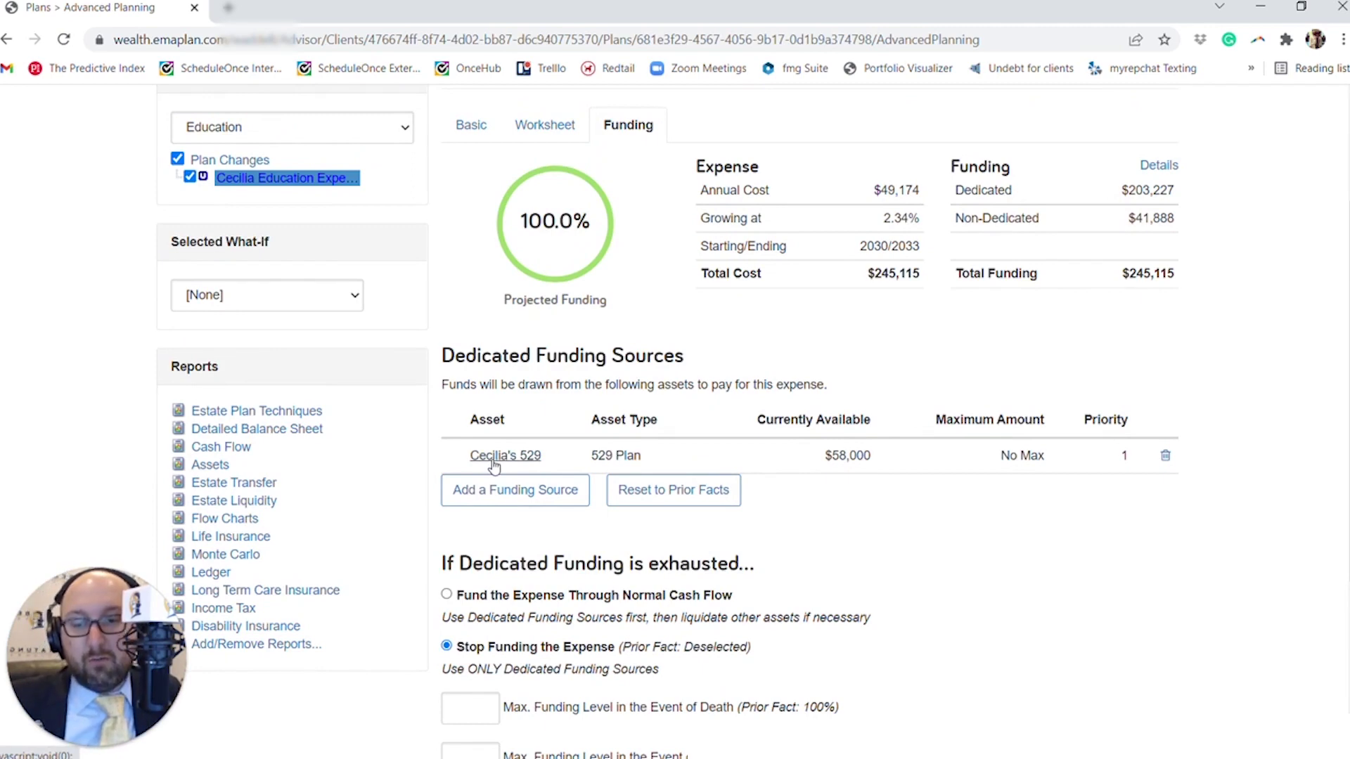
scroll(541, 577, "down", 5)
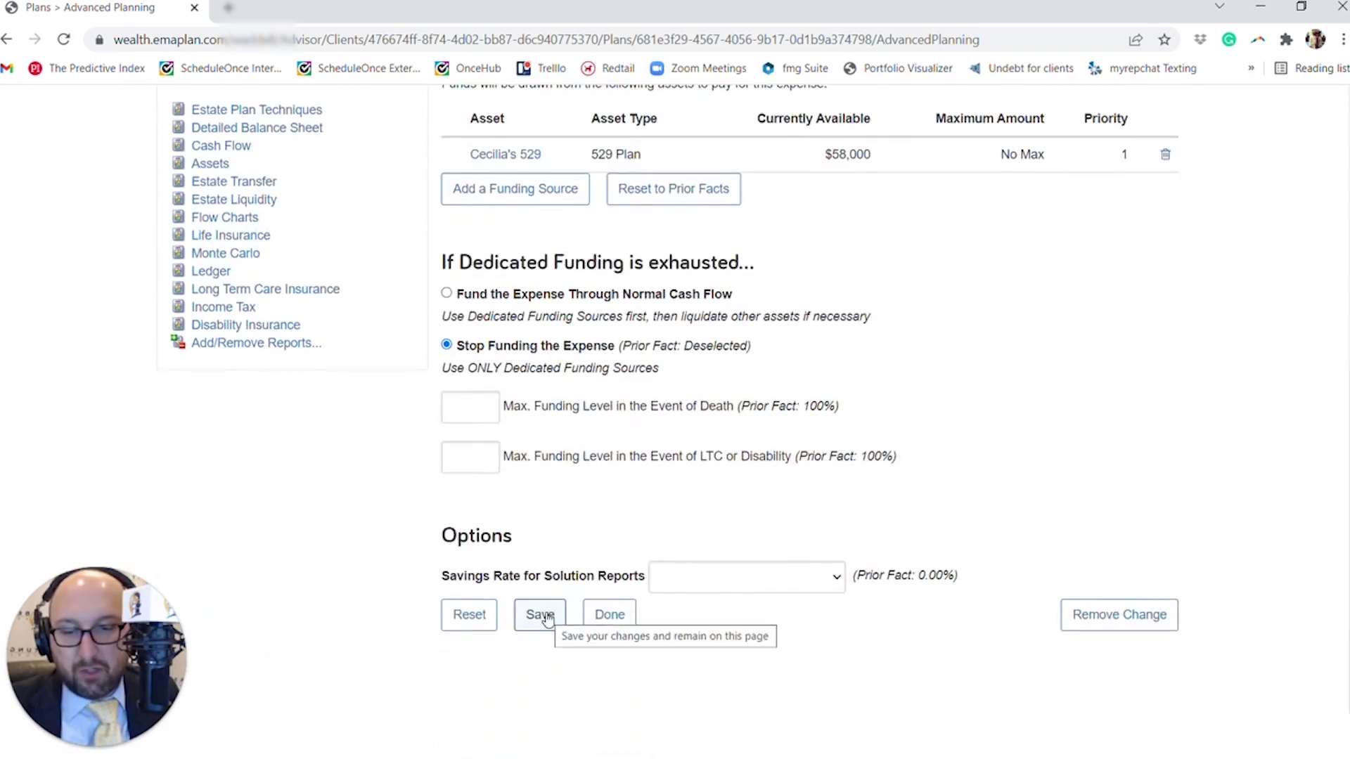
left_click(548, 618)
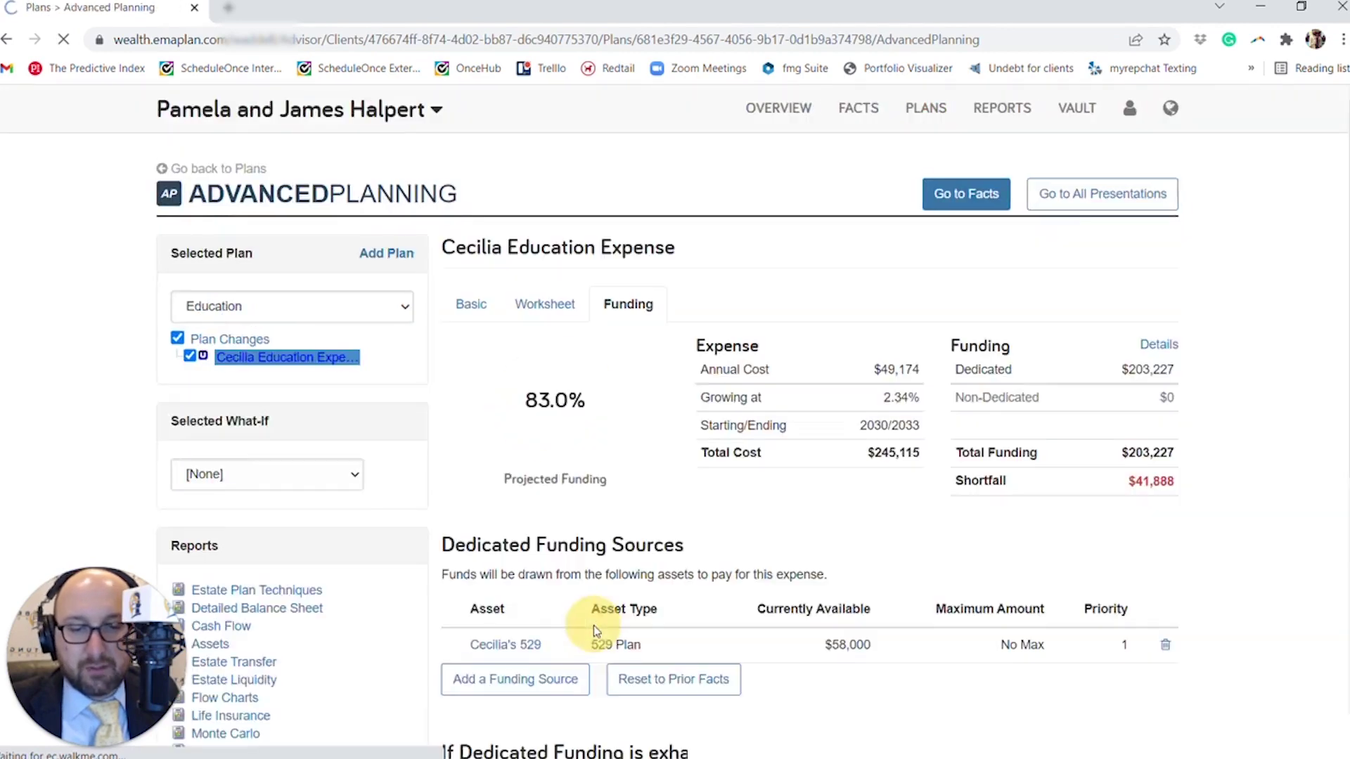
scroll(605, 667, "down", 6)
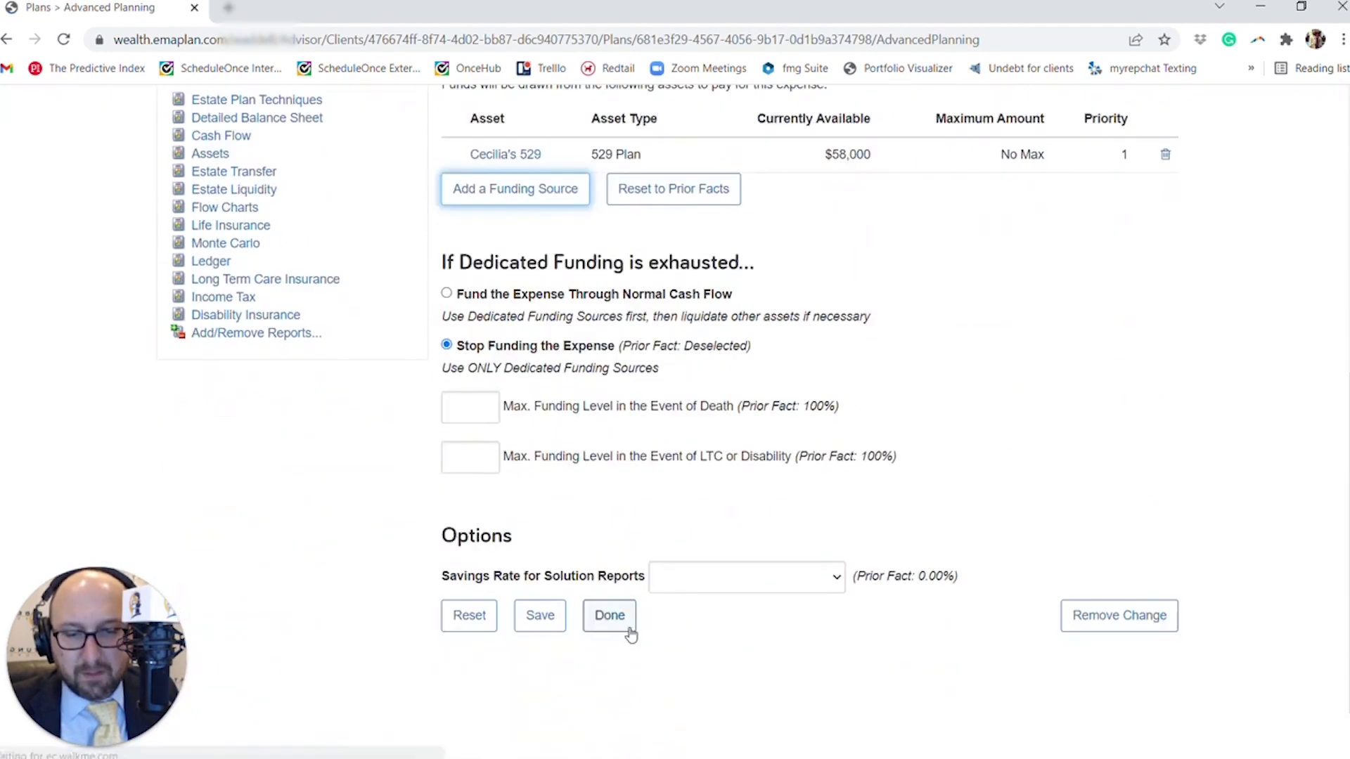
left_click(616, 624)
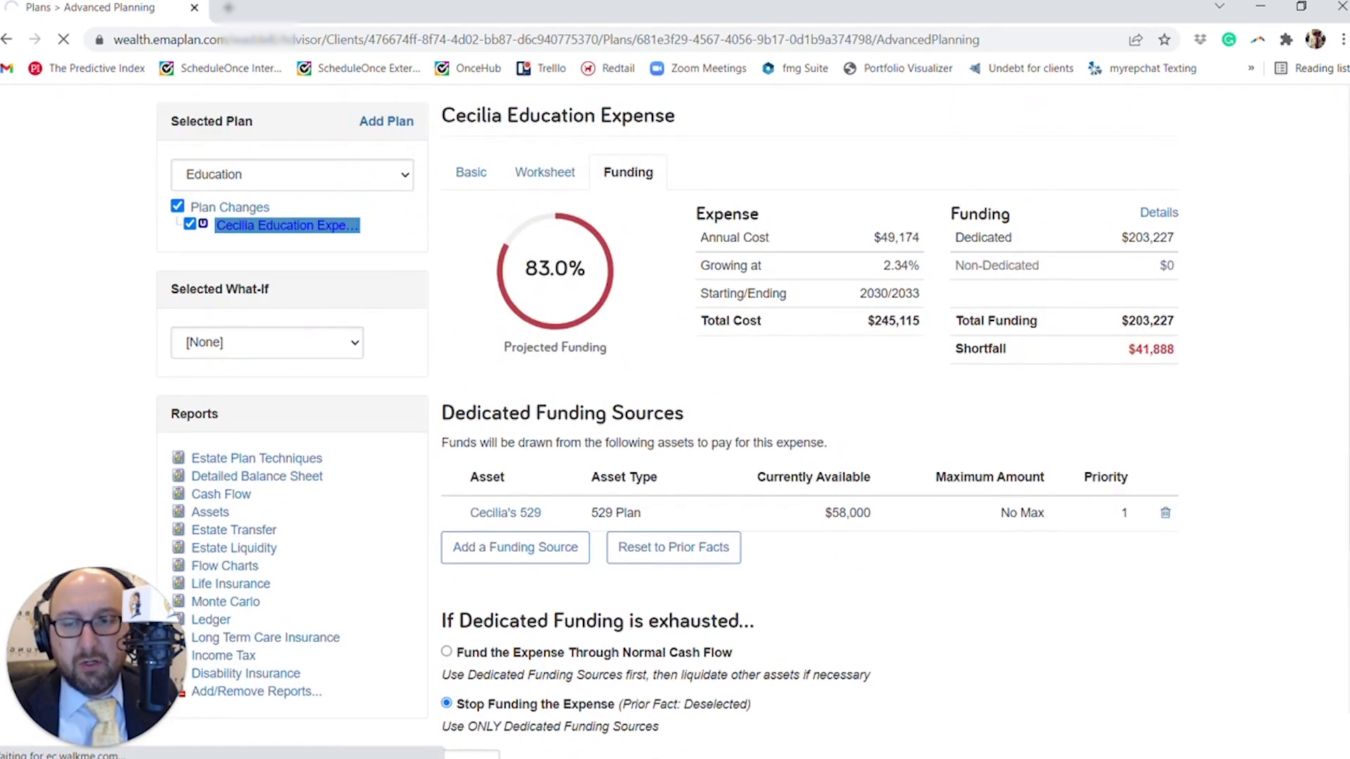
- Add a planning technique that removes the Investment fact for the child's 529 plan from the Education scenario
scroll(822, 499, "down", 4)
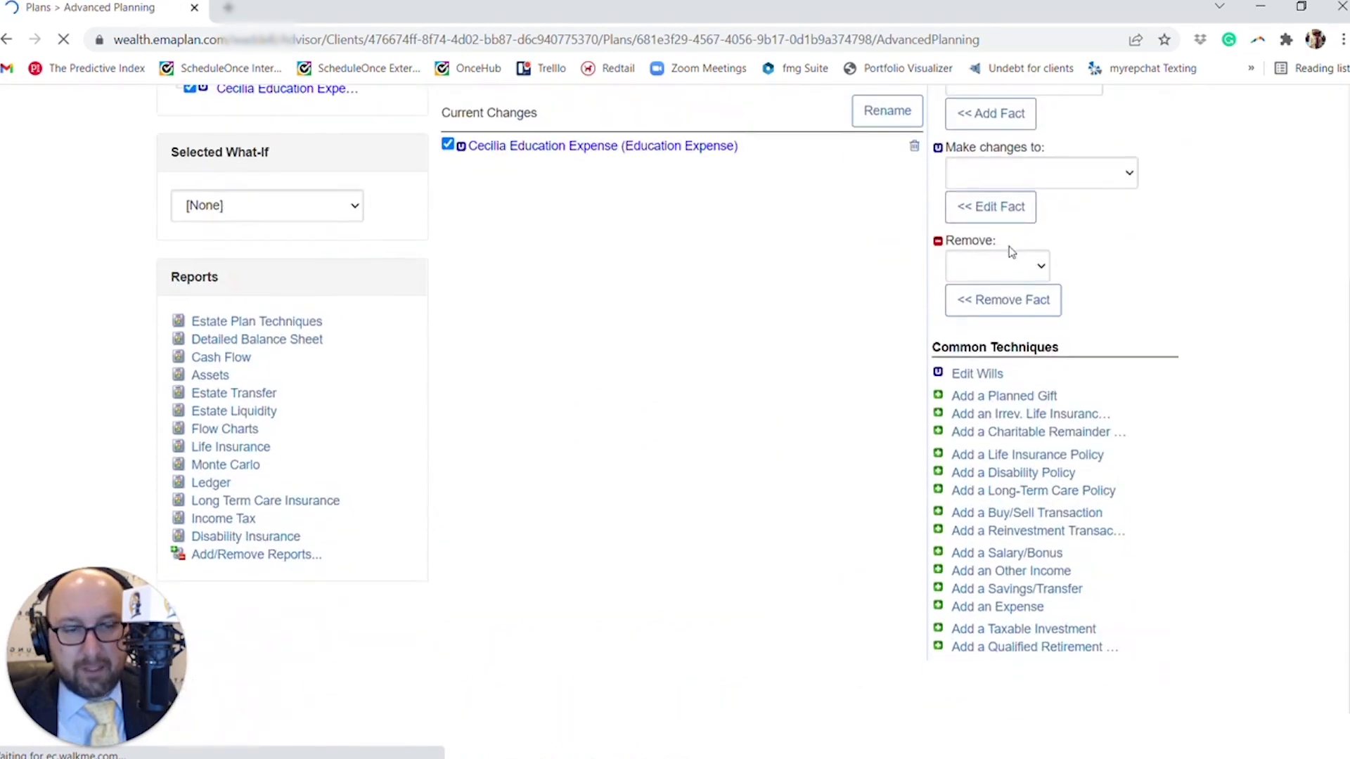
left_click(1007, 271)
left_click(993, 322)
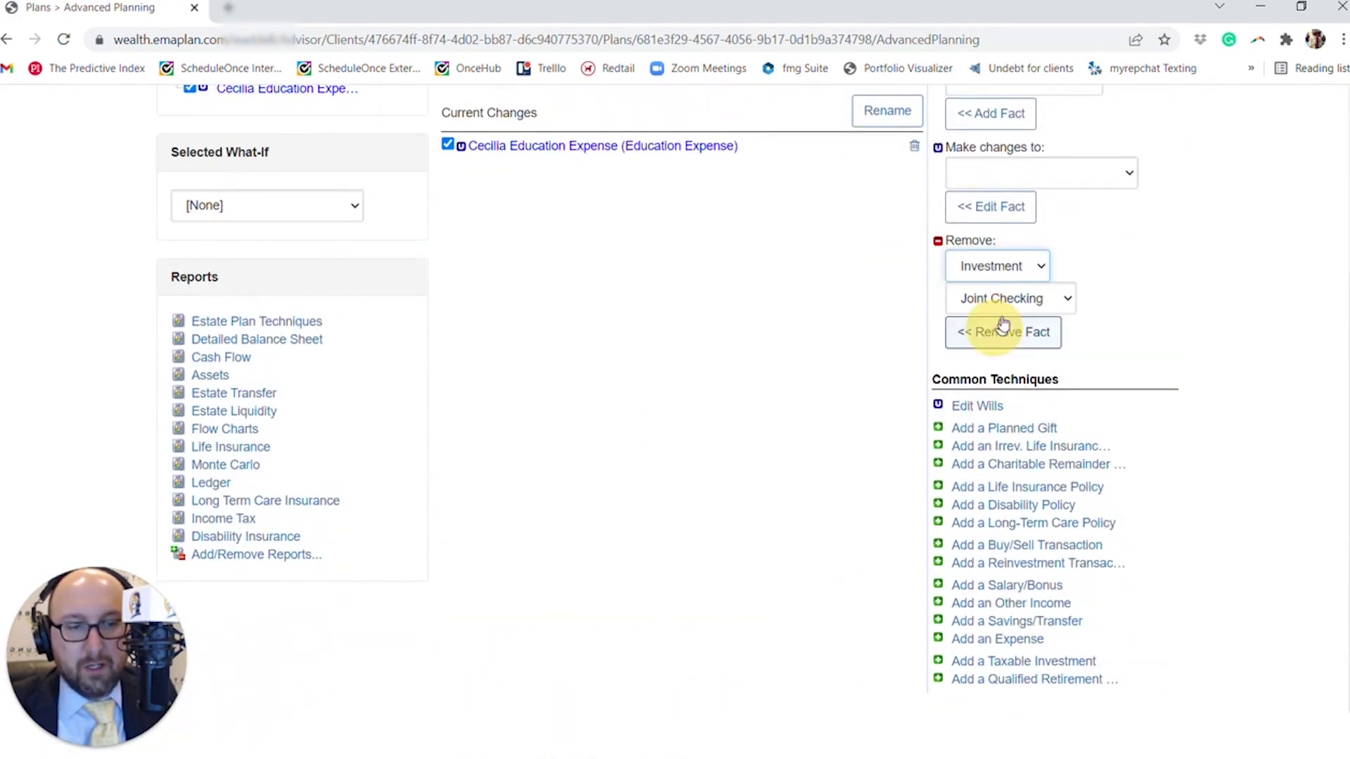
left_click(1010, 303)
left_click(1004, 388)
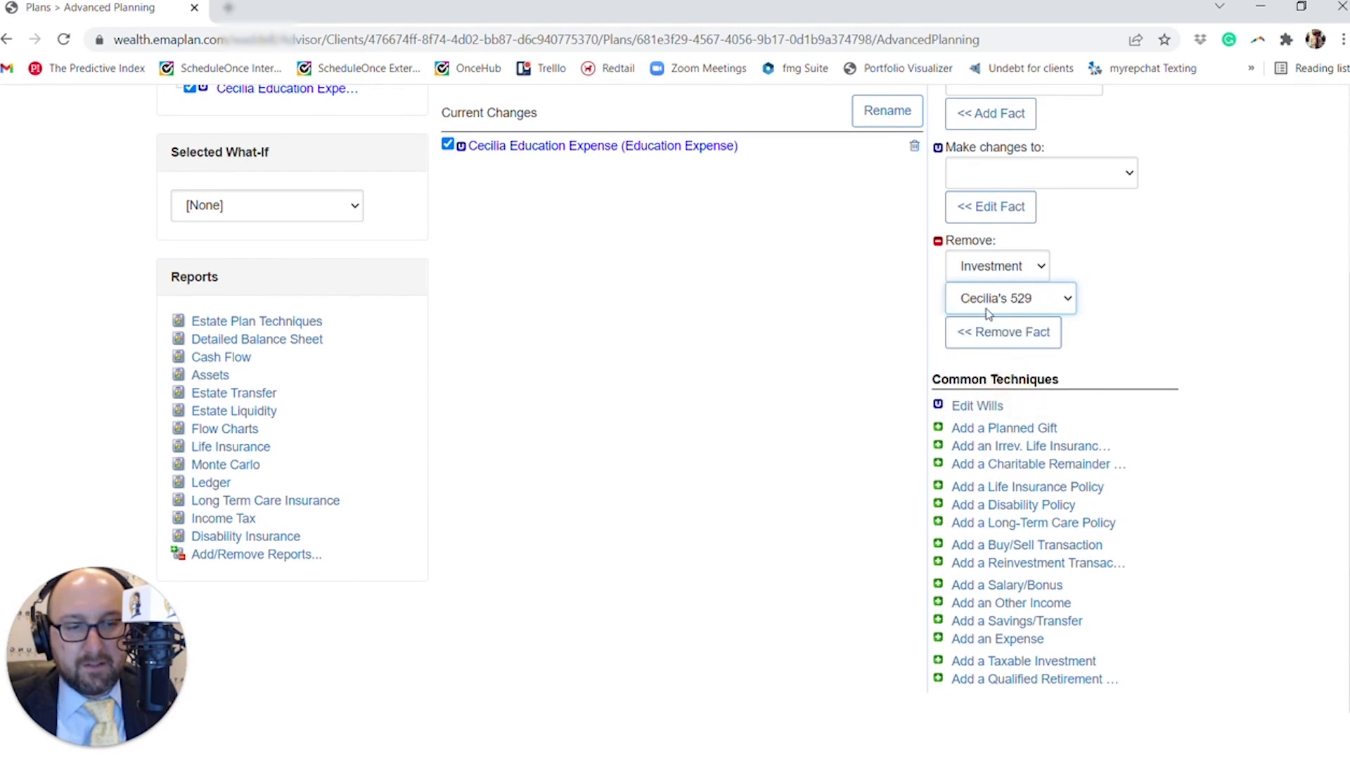
left_click(999, 332)
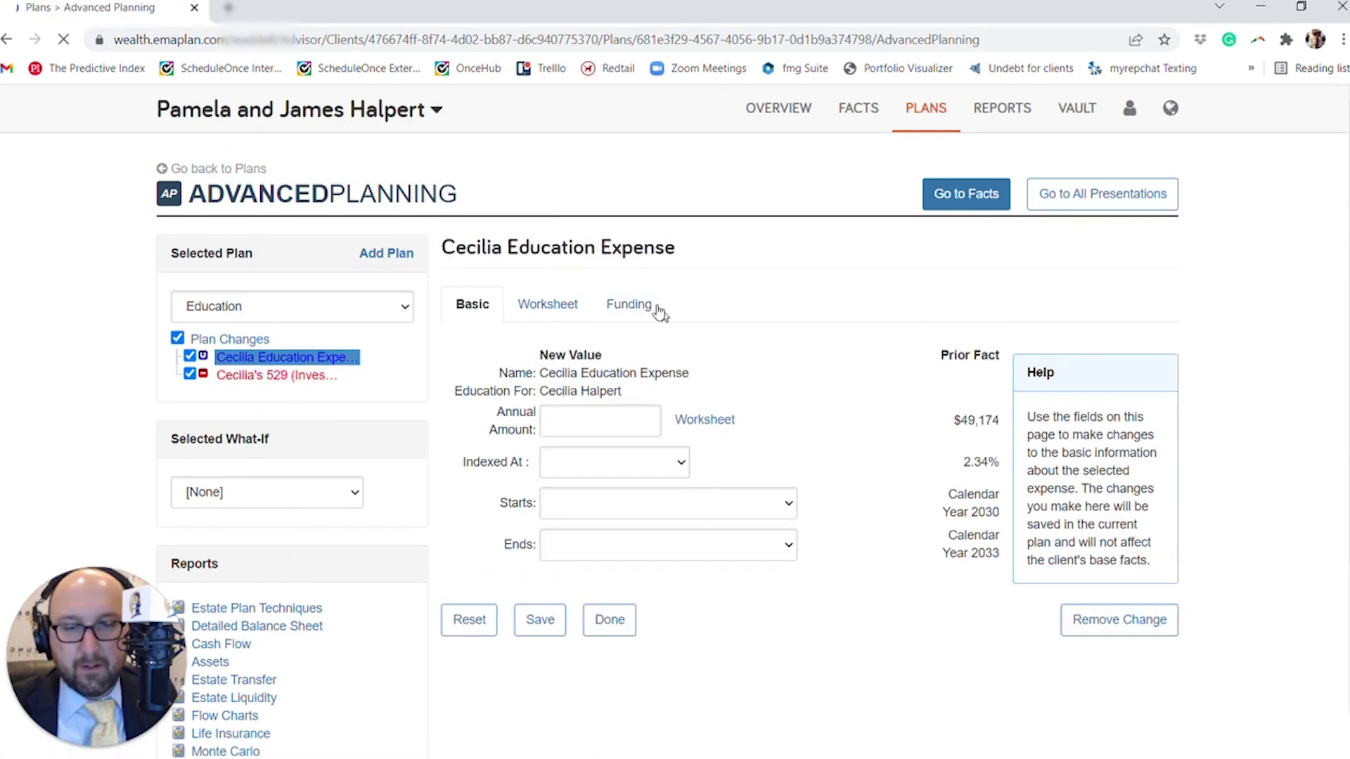
- Compare the education expense's projected funding with the 529 removal change switched off and back on
left_click(647, 300)
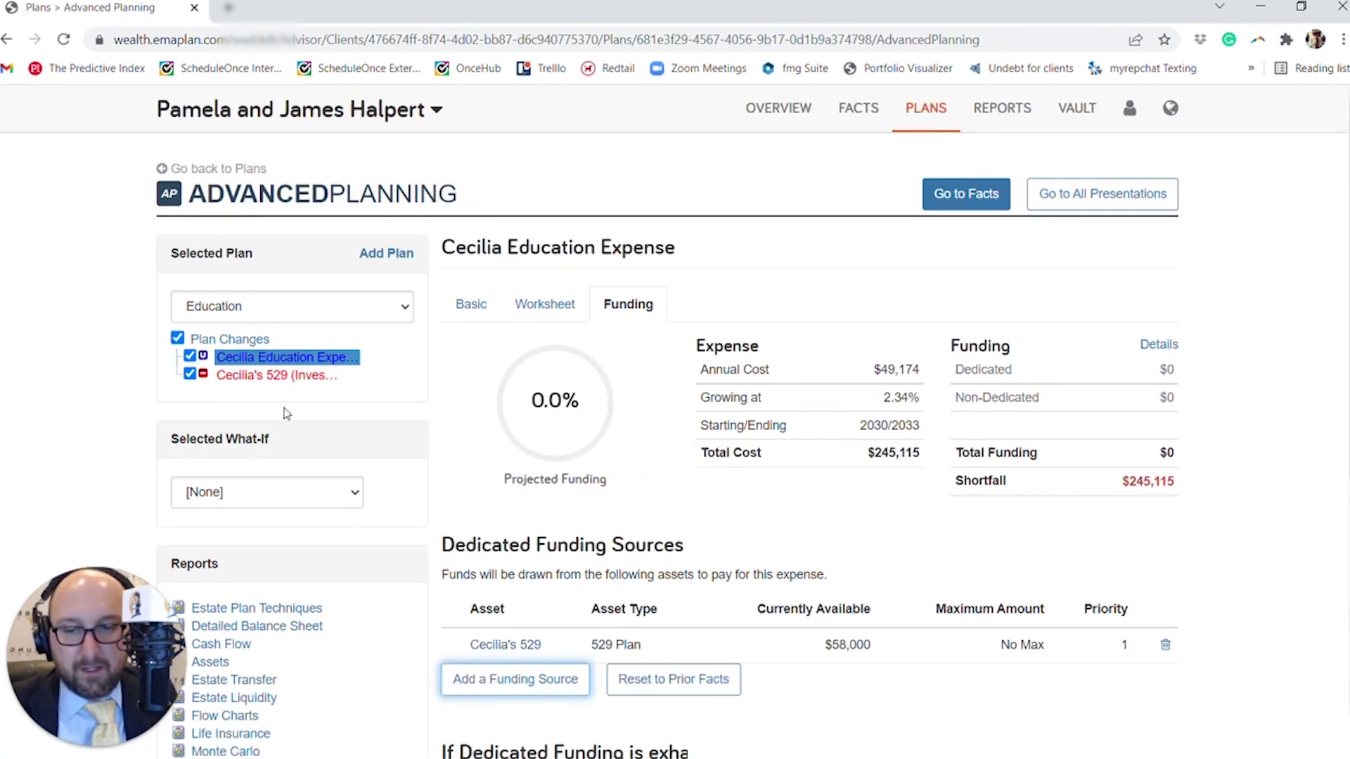
left_click(190, 374)
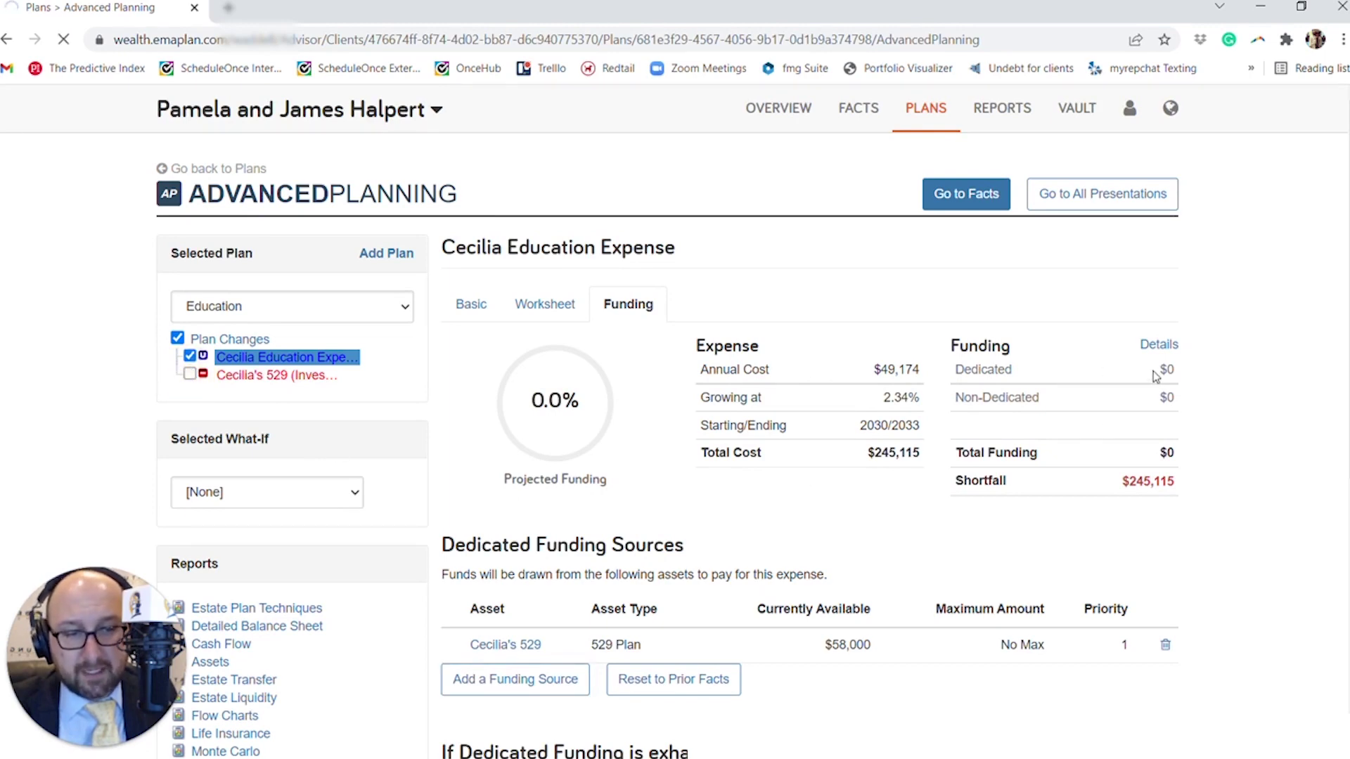
left_click_drag(1173, 370, 1120, 369)
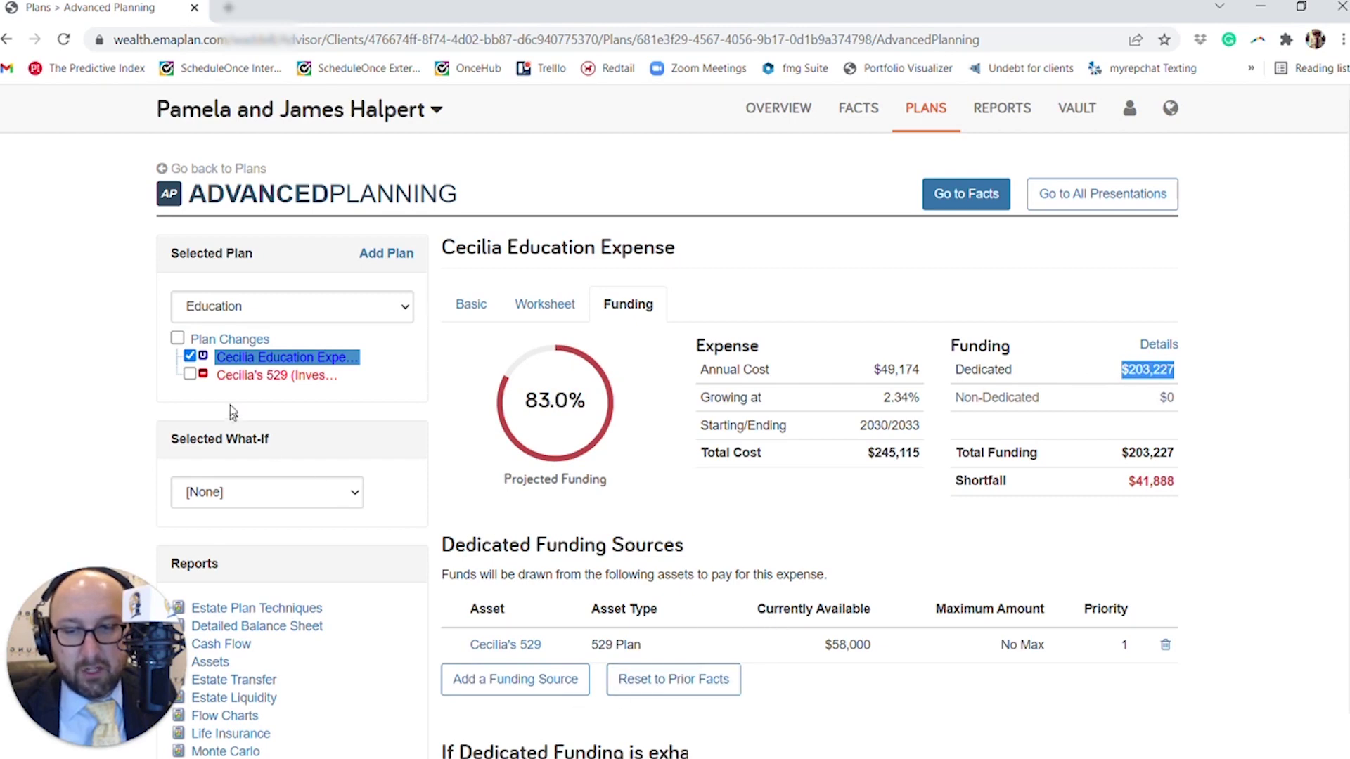
left_click(189, 375)
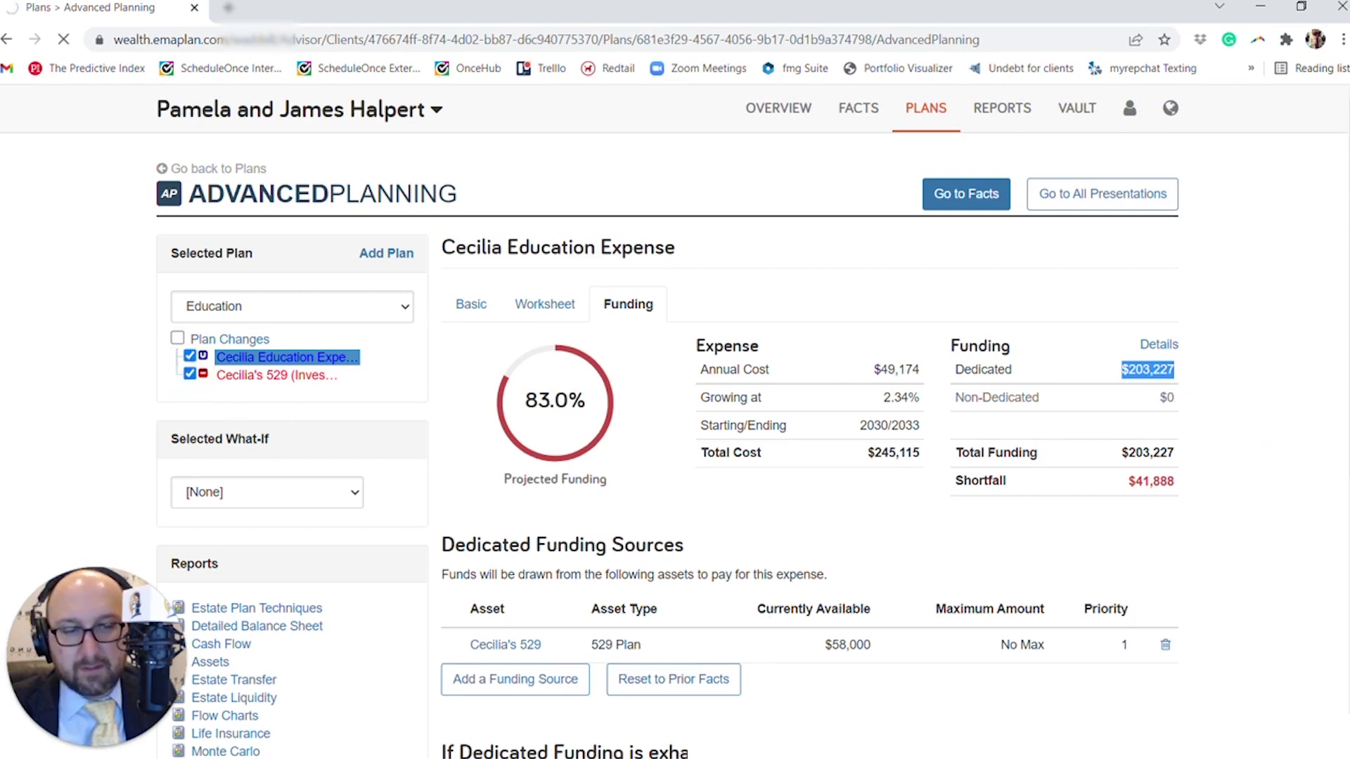
scroll(703, 689, "down", 4)
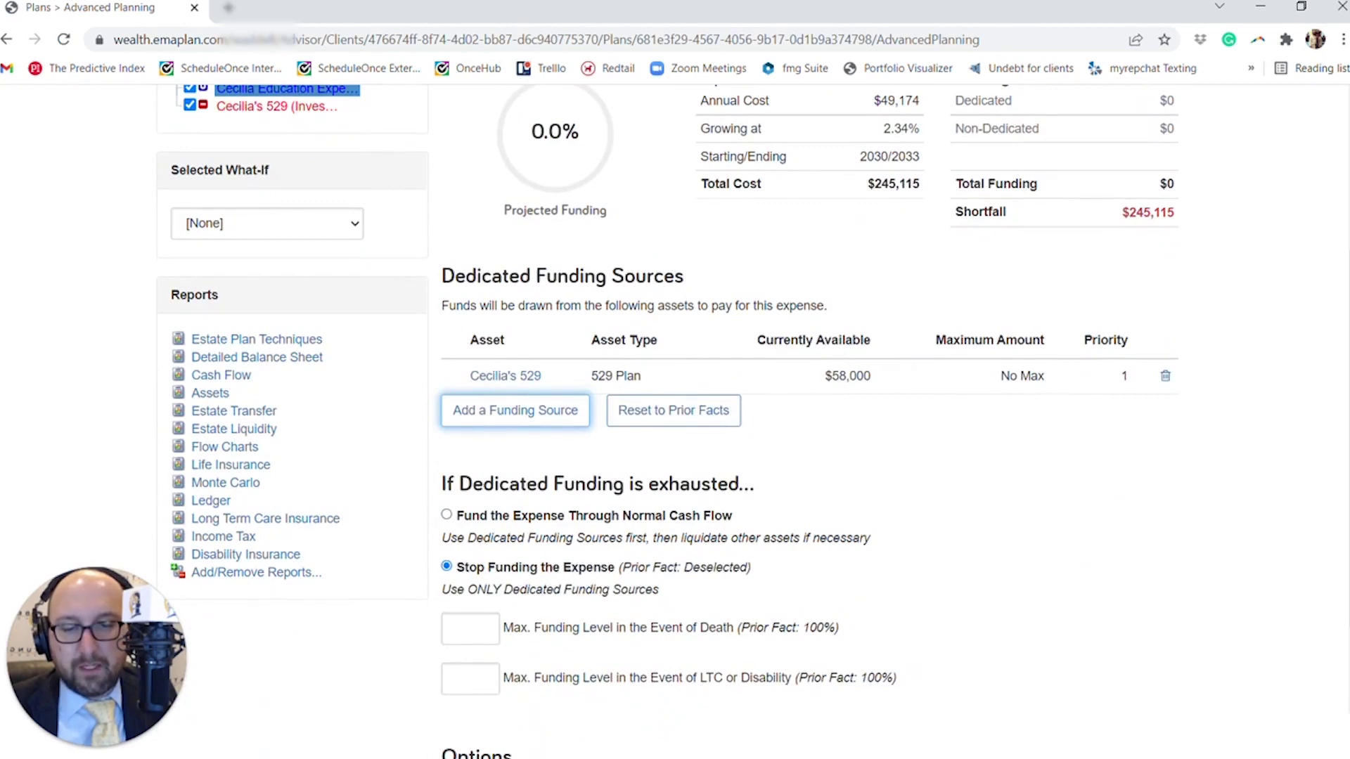
scroll(666, 338, "up", 3)
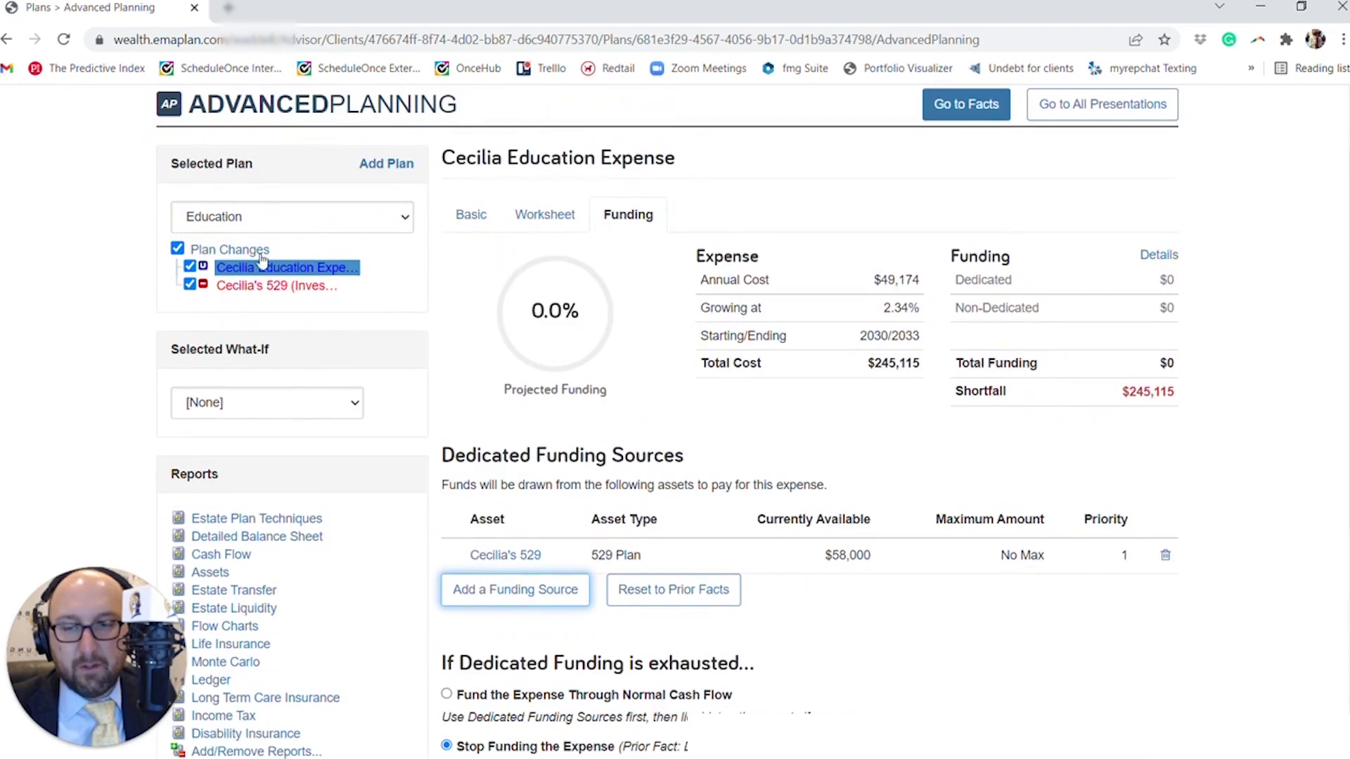
scroll(882, 158, "up", 1)
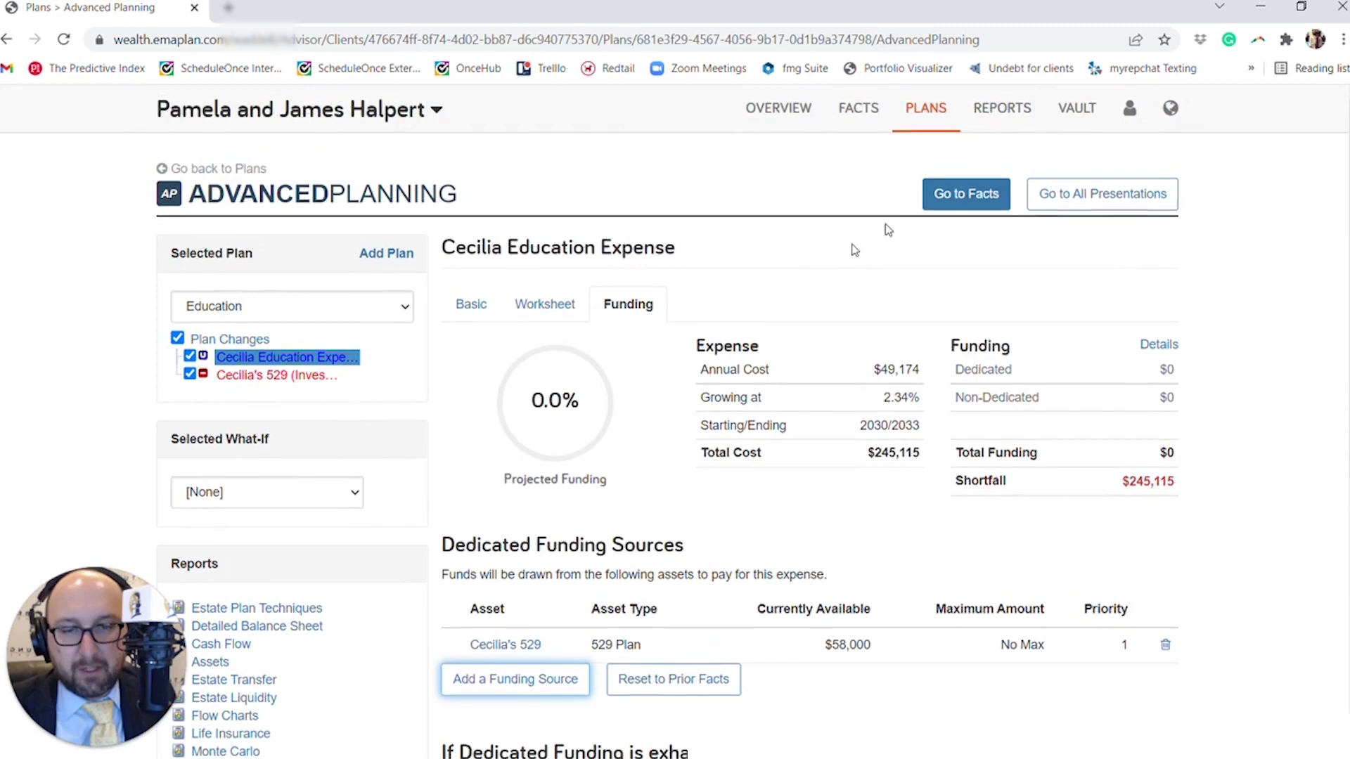
- In the client's Facts, set the first education goal's dedicated funding to the same child's 529 plan and save the goal
left_click(860, 109)
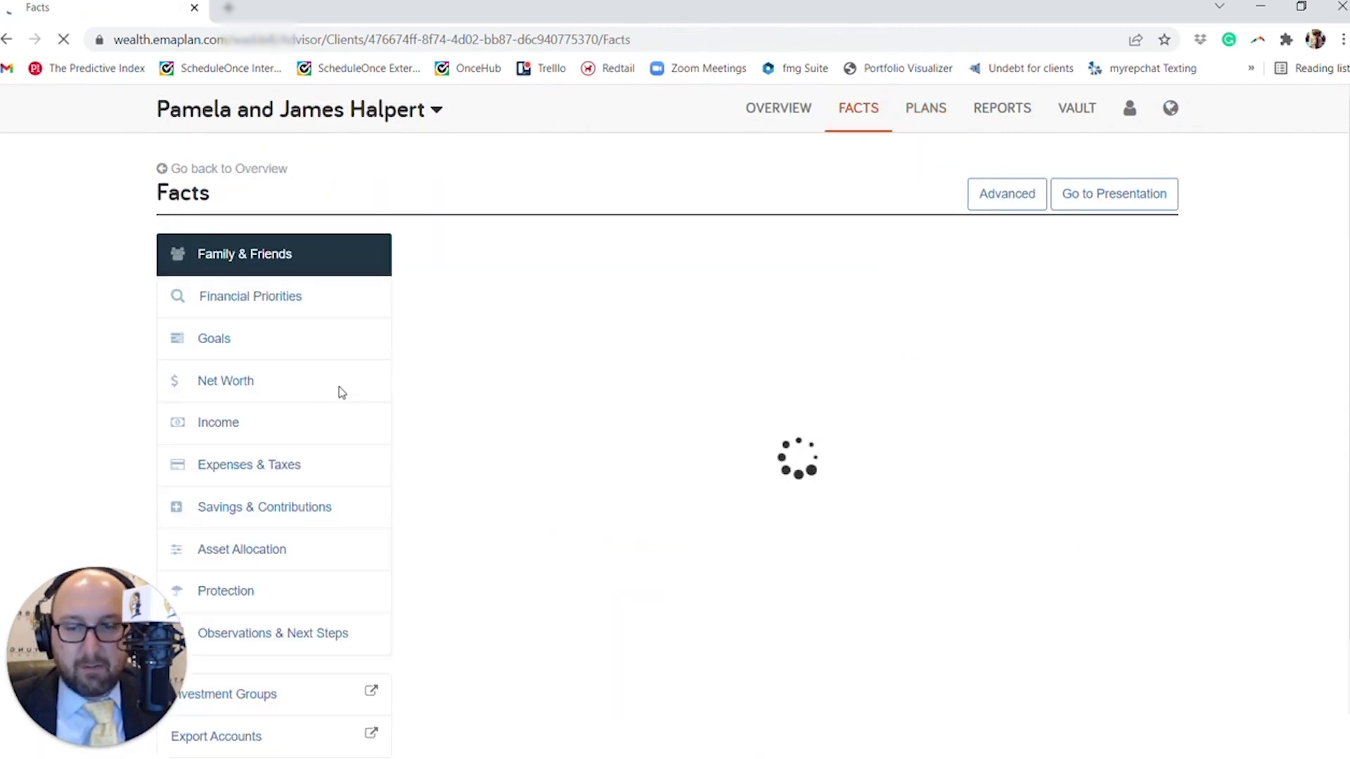
left_click(333, 380)
left_click(313, 351)
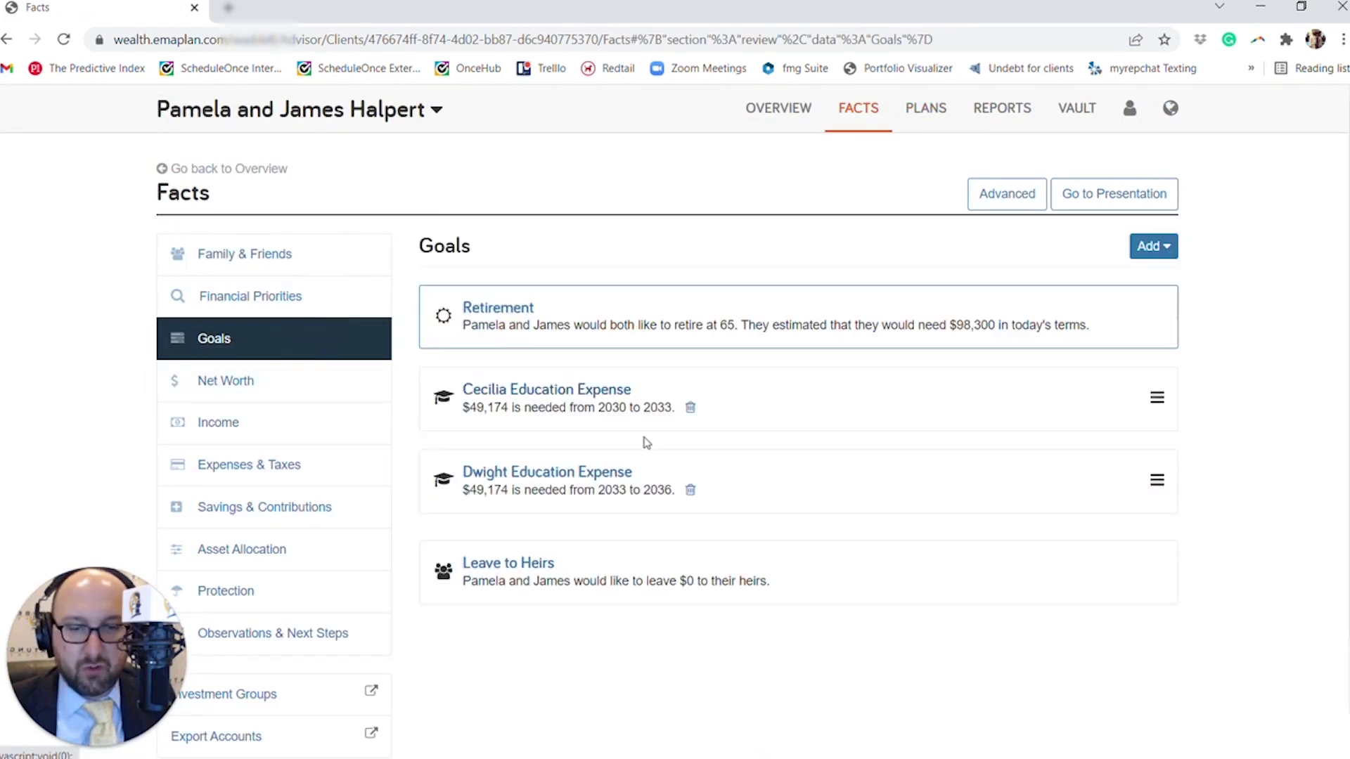
left_click(583, 390)
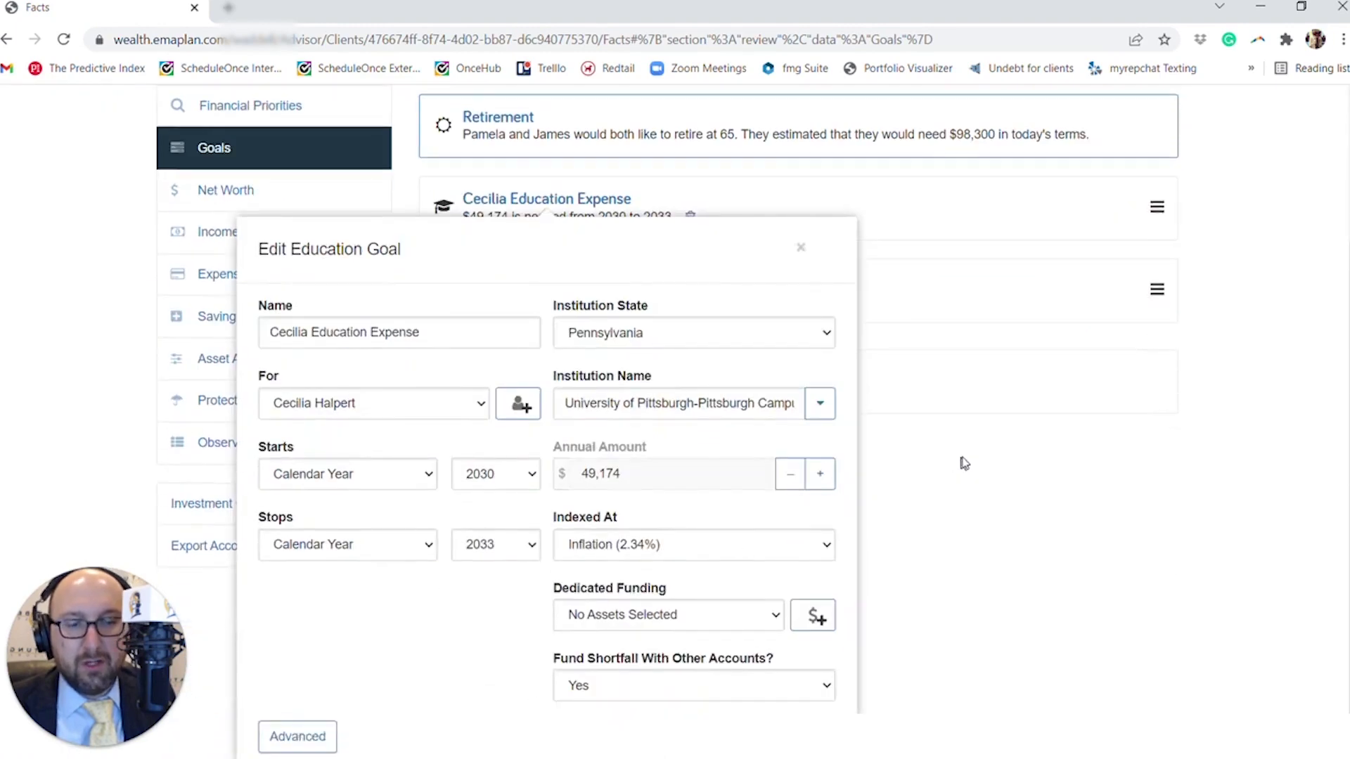
left_click(704, 609)
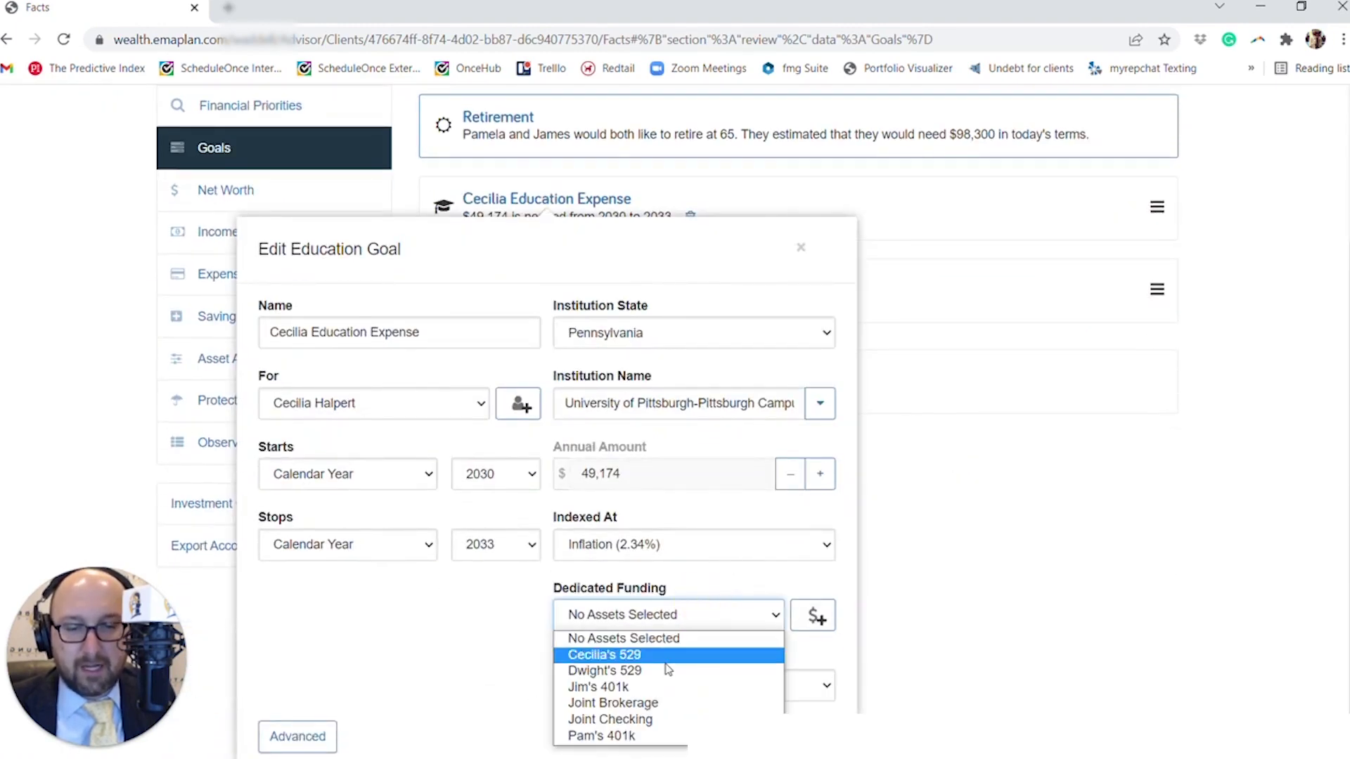
left_click(664, 658)
left_click(812, 734)
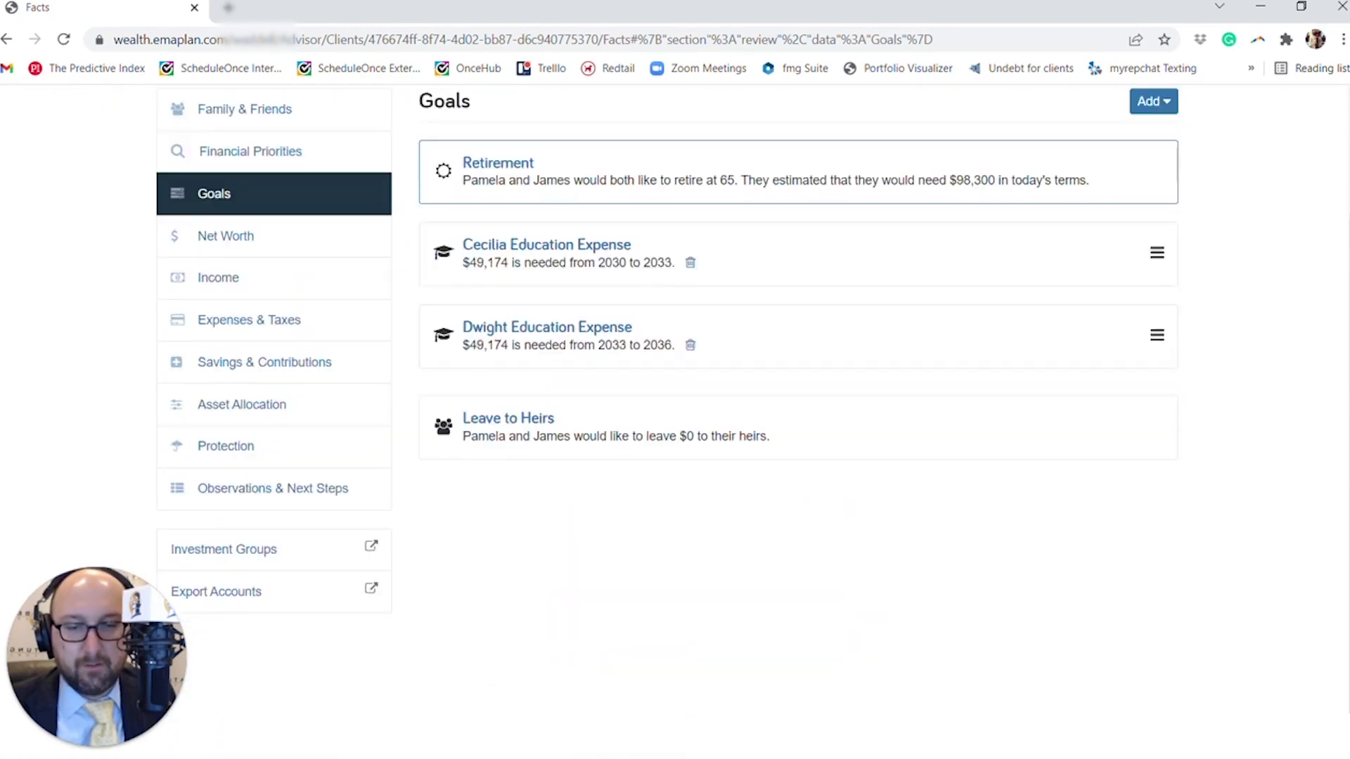
- Go to the client's Plans and open the Education scenario in Advanced Planning
scroll(812, 436, "up", 3)
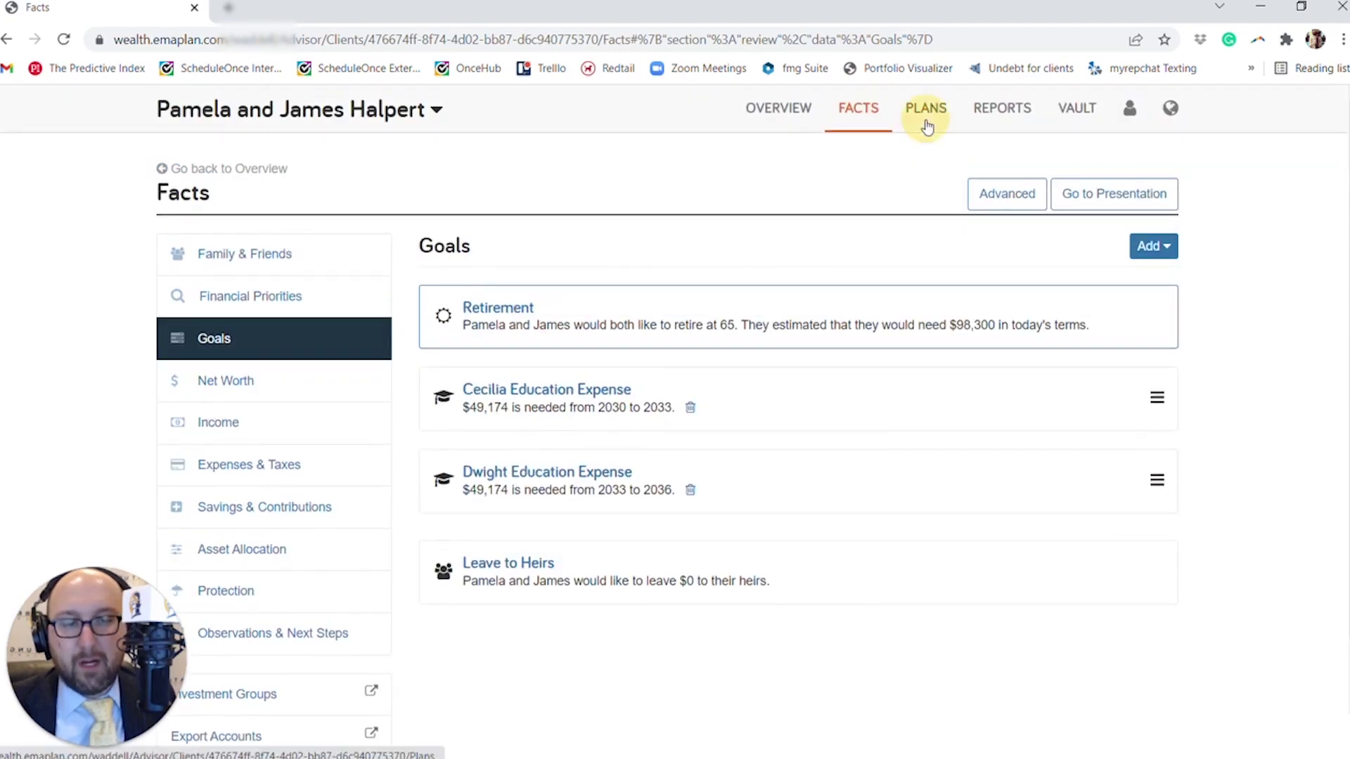
left_click(927, 125)
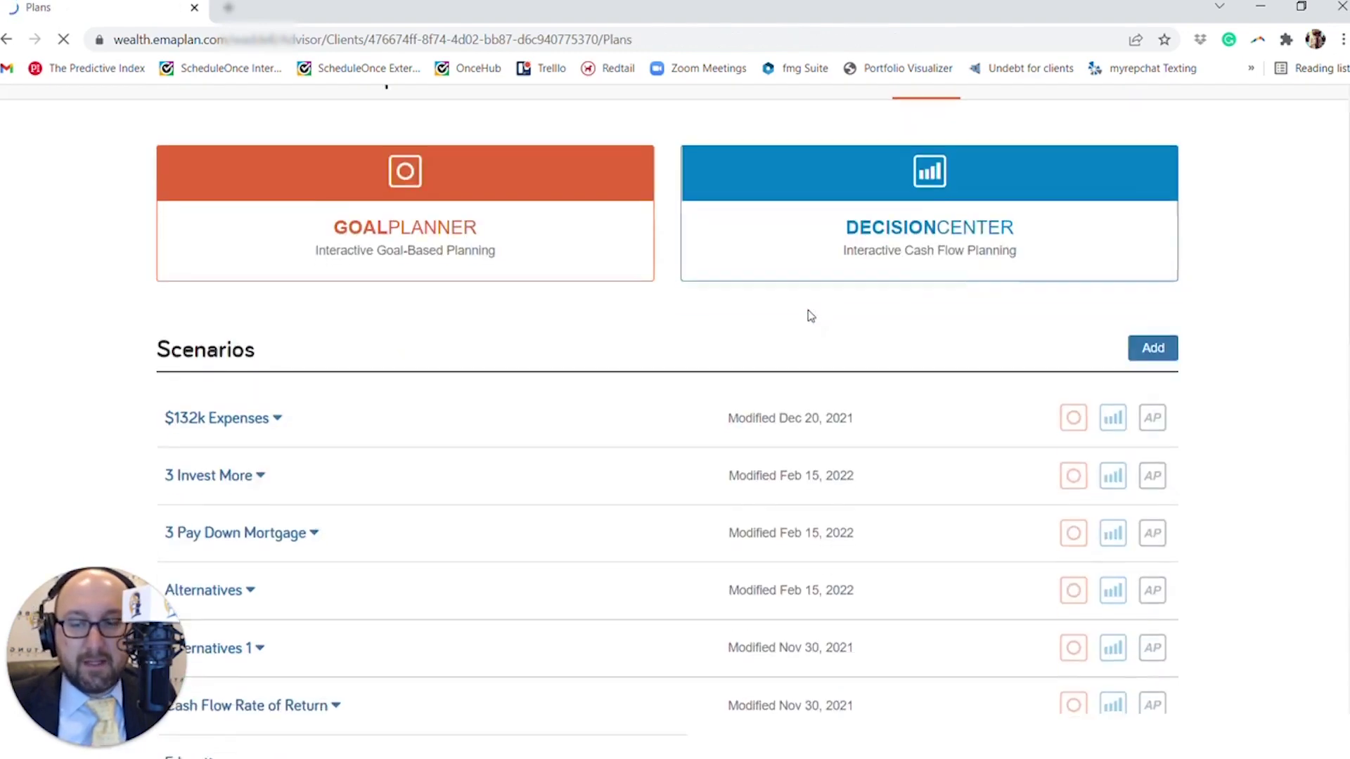
left_click(835, 239)
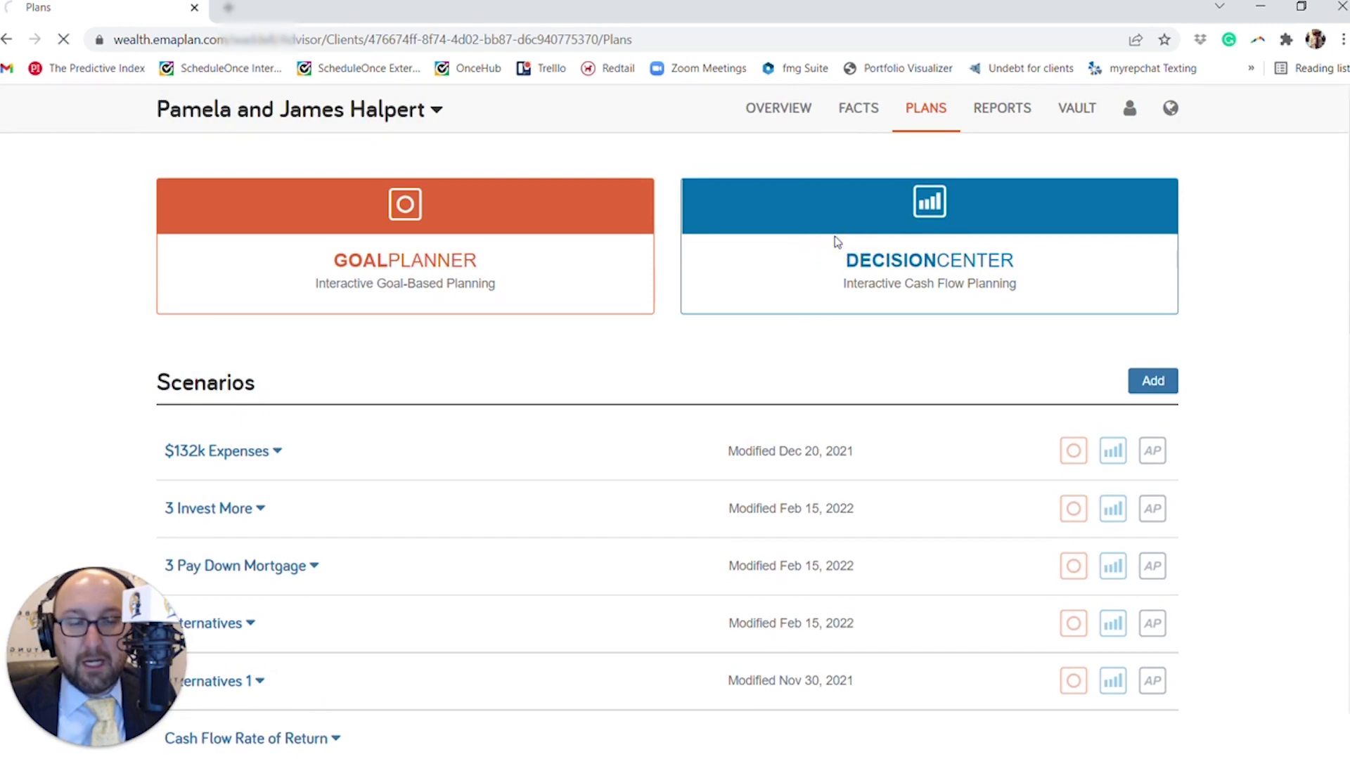
left_click(933, 108)
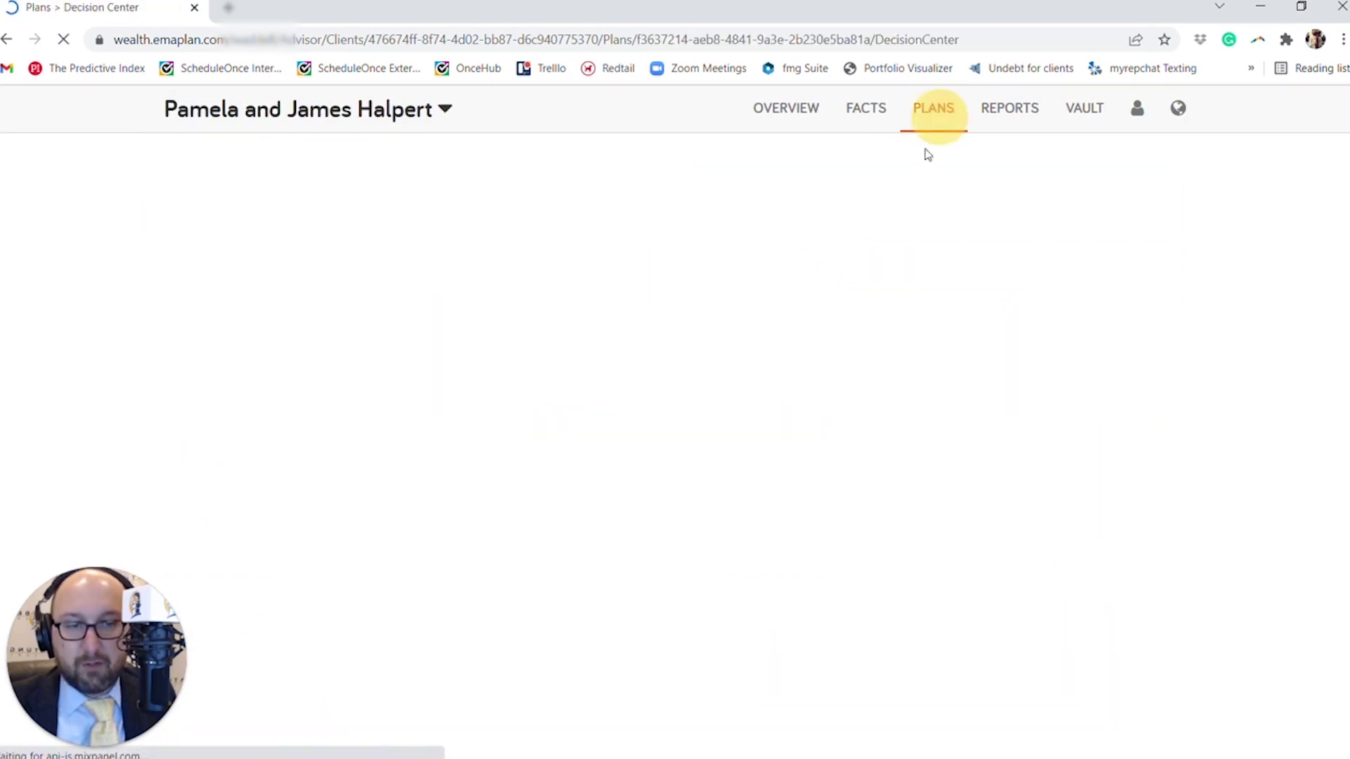
scroll(840, 310, "down", 4)
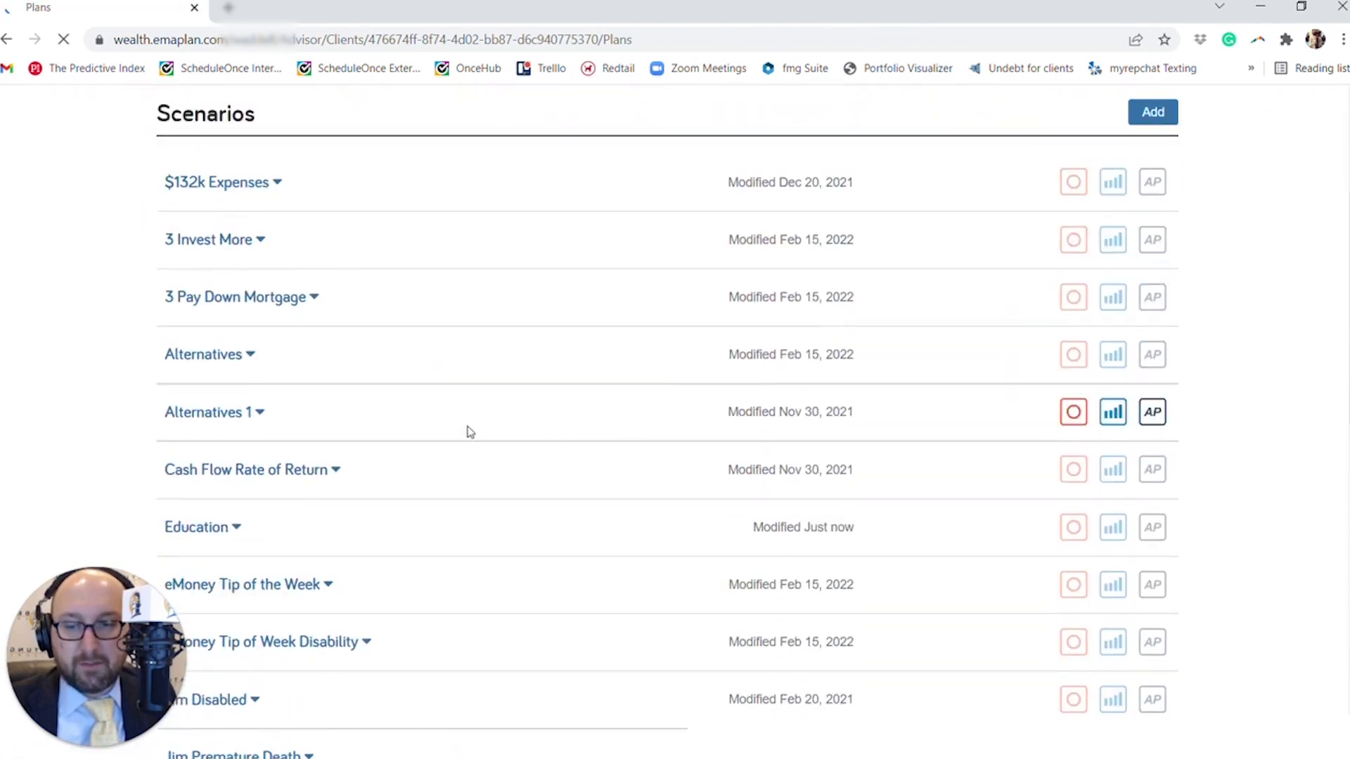
left_click(1152, 528)
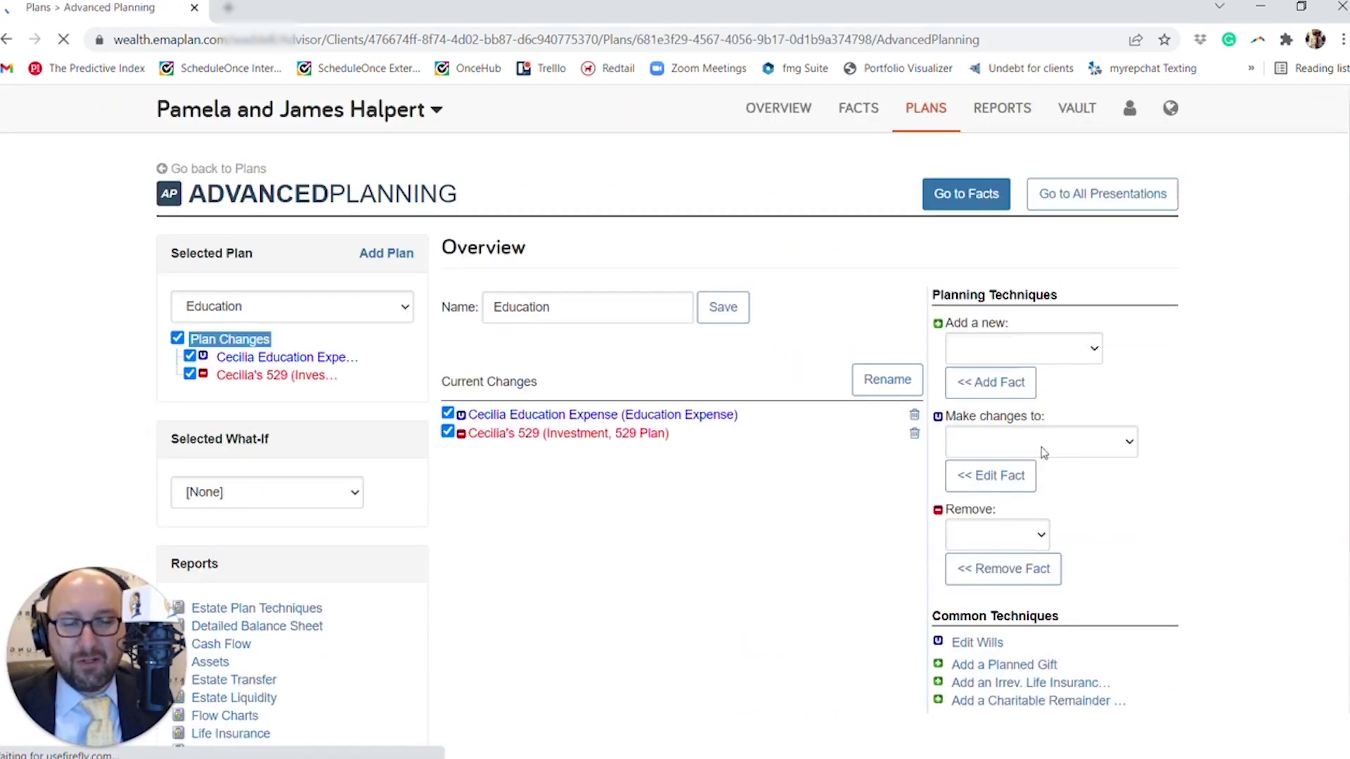
- Add a planning technique to the Education scenario that creates a new Investment fact of type 529 Plan
left_click(1032, 349)
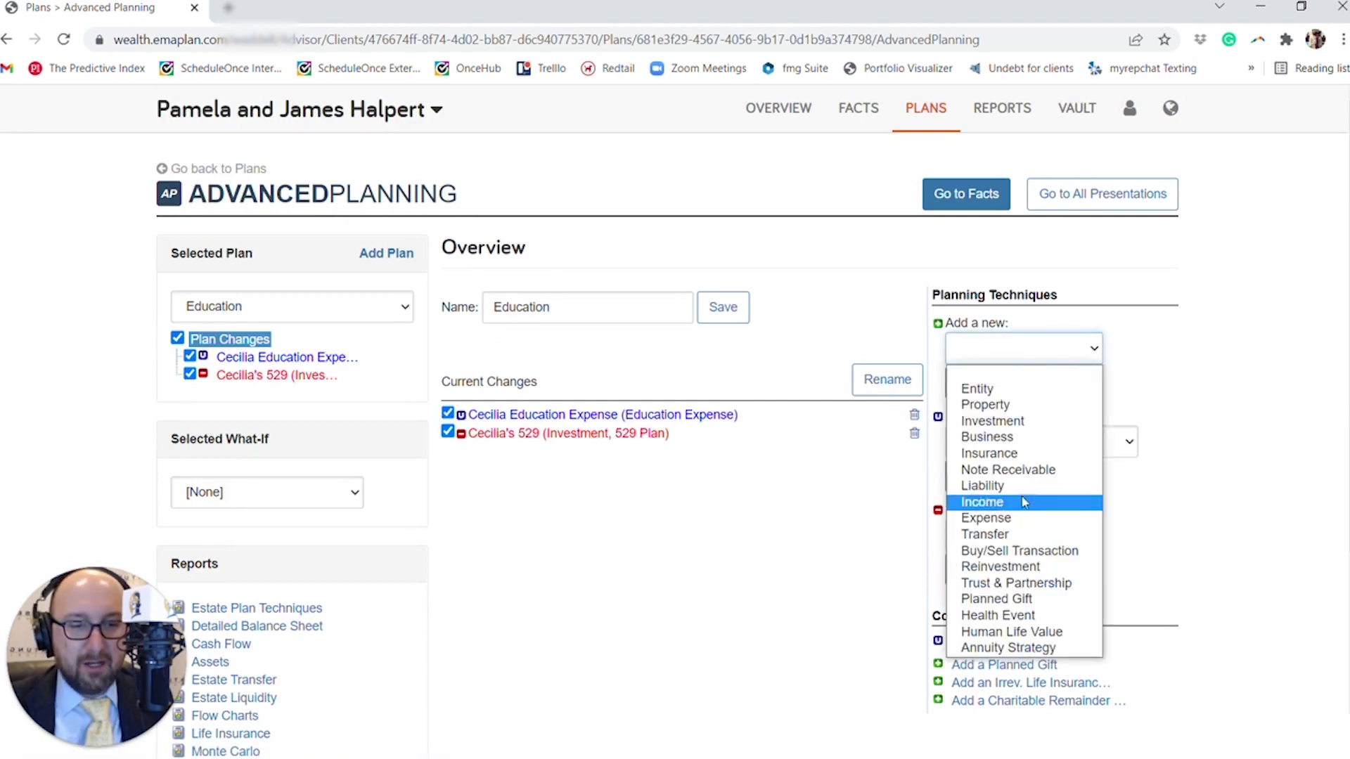
left_click(1015, 420)
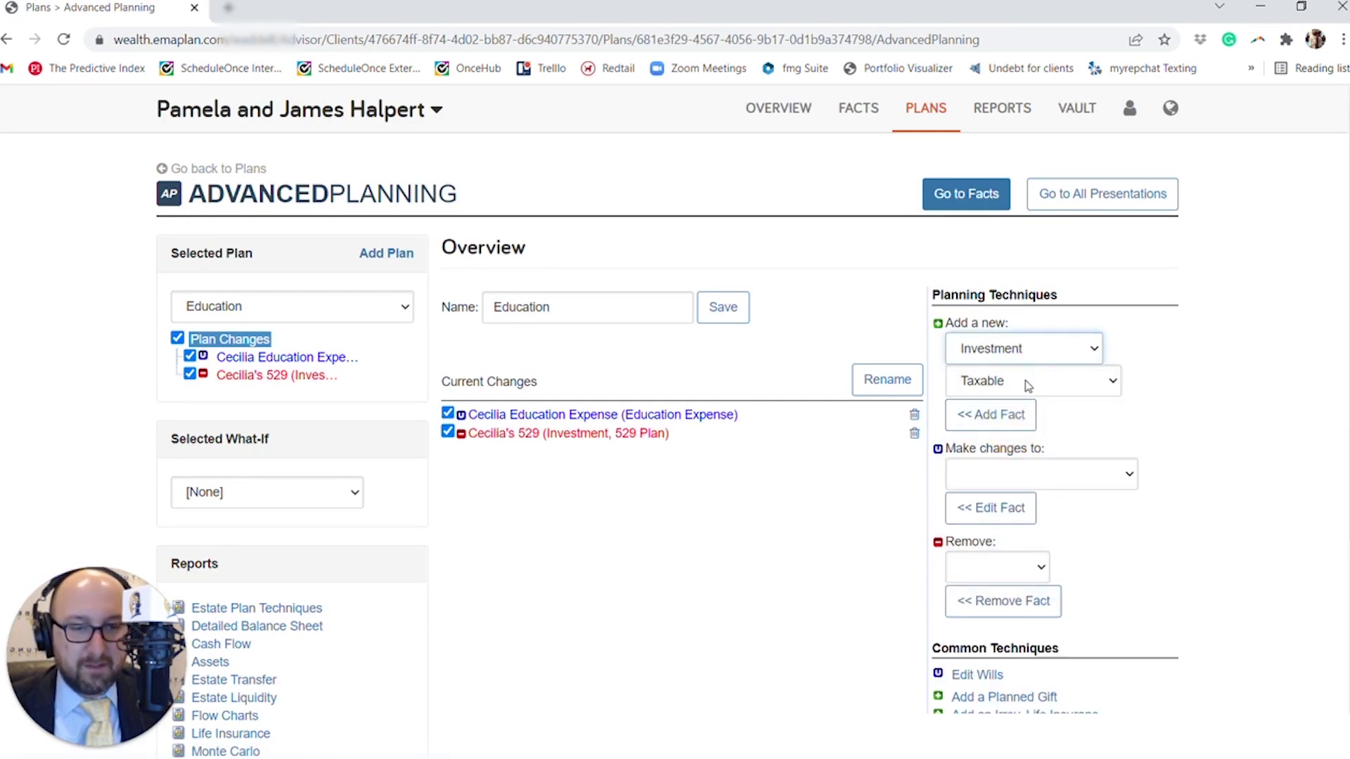
left_click(1025, 381)
left_click(1010, 453)
left_click(1033, 381)
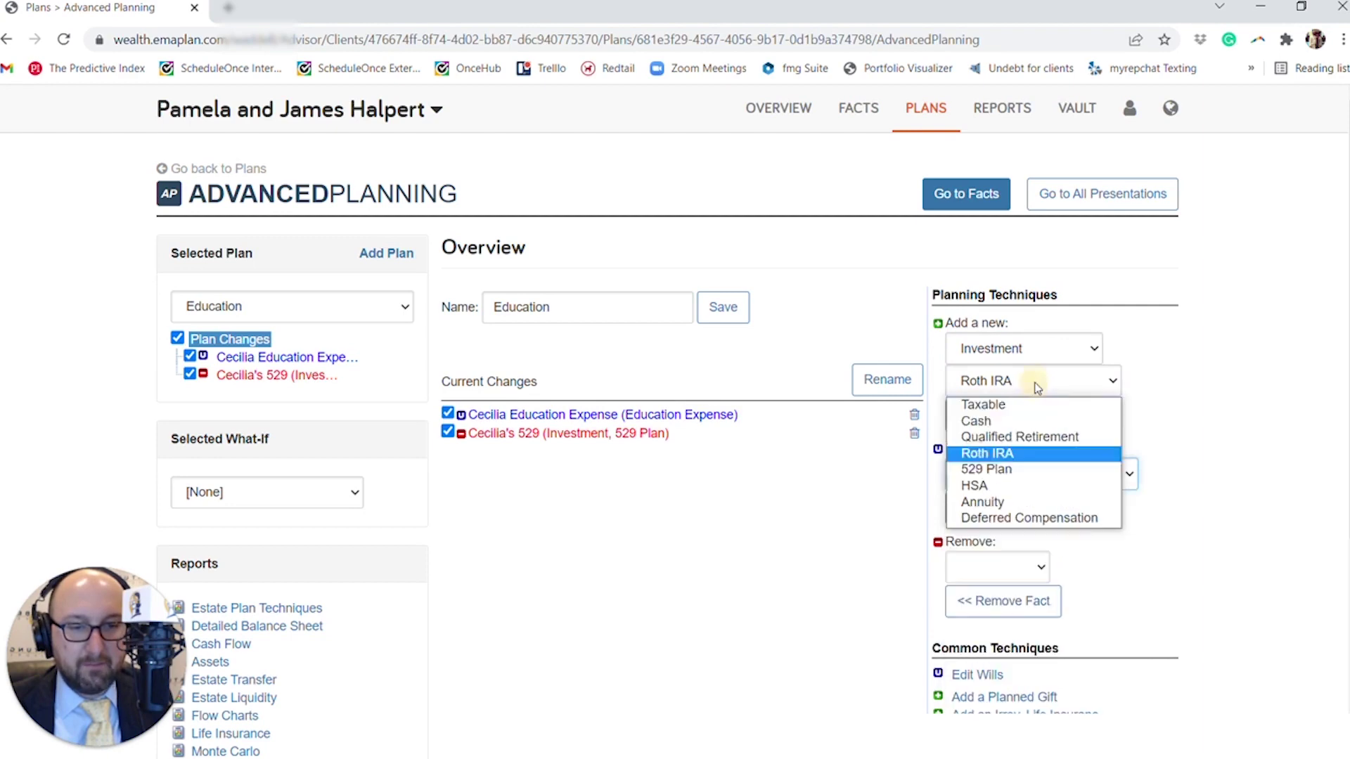
left_click(988, 468)
left_click(998, 424)
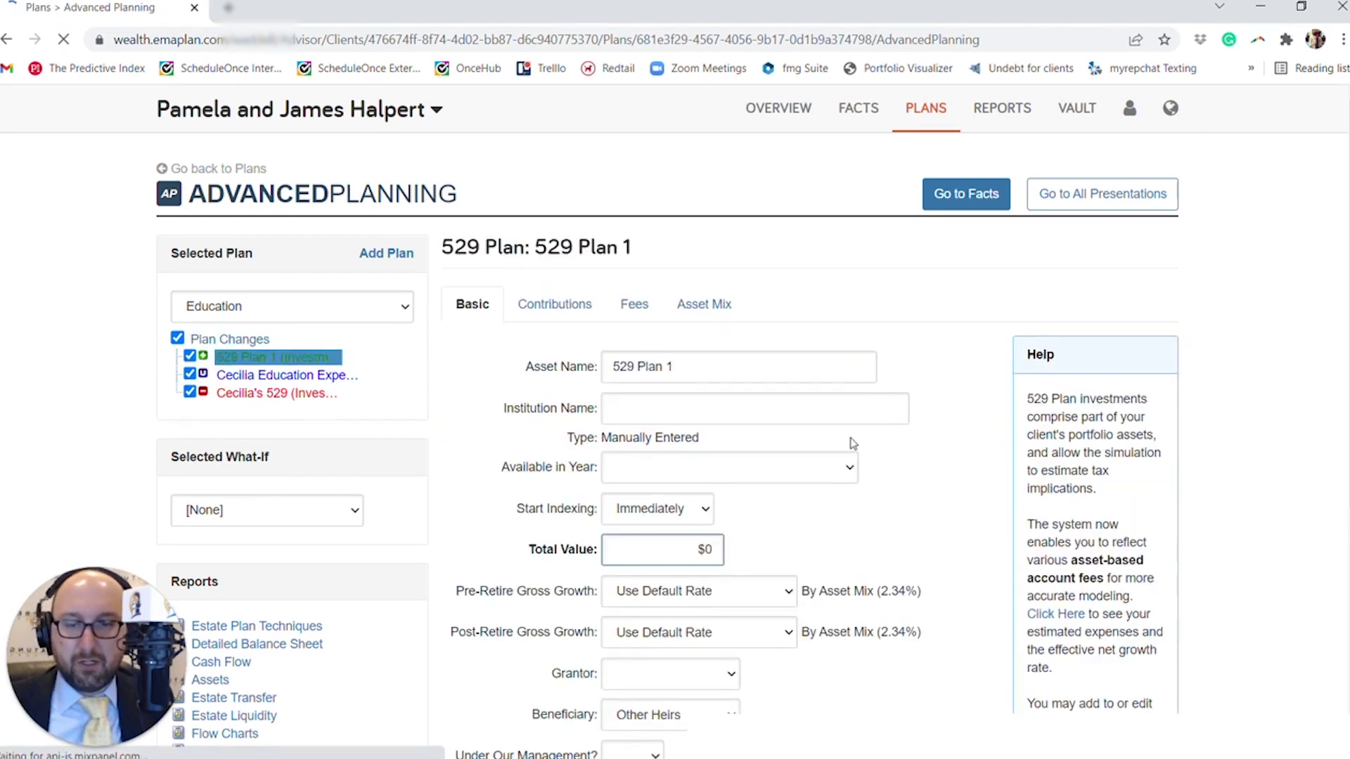
- Name the new 529 asset "1- 529 Plan 1" and submit it for saving
scroll(853, 445, "down", 3)
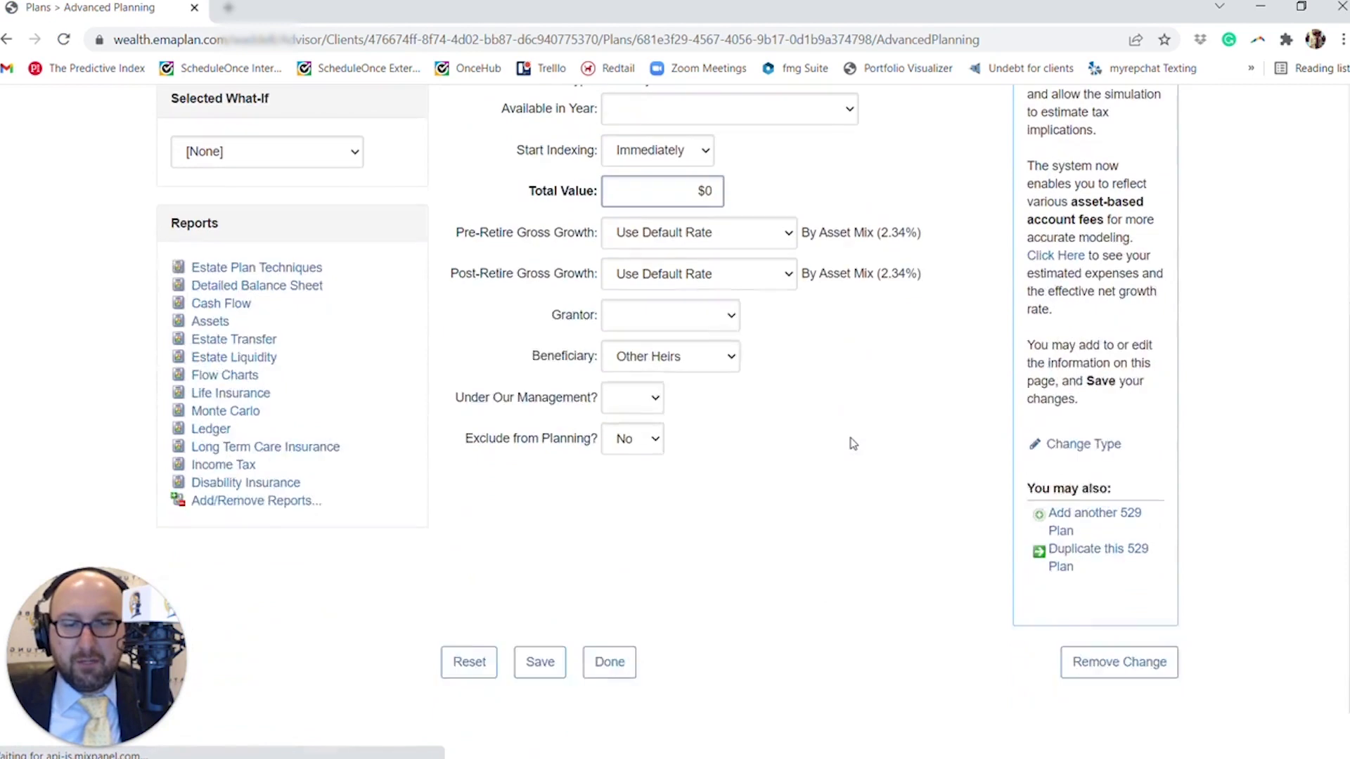
left_click(552, 668)
scroll(560, 671, "up", 1)
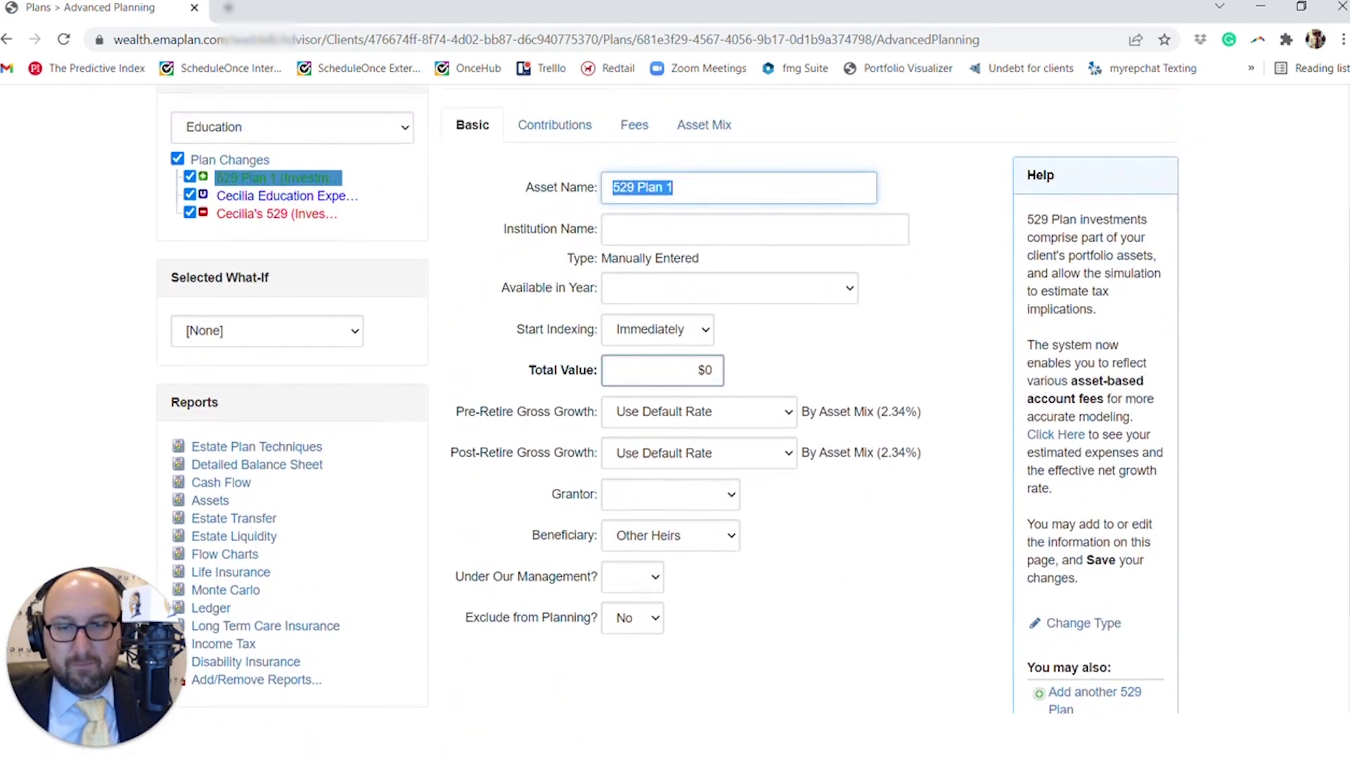
left_click(609, 187)
type("1-")
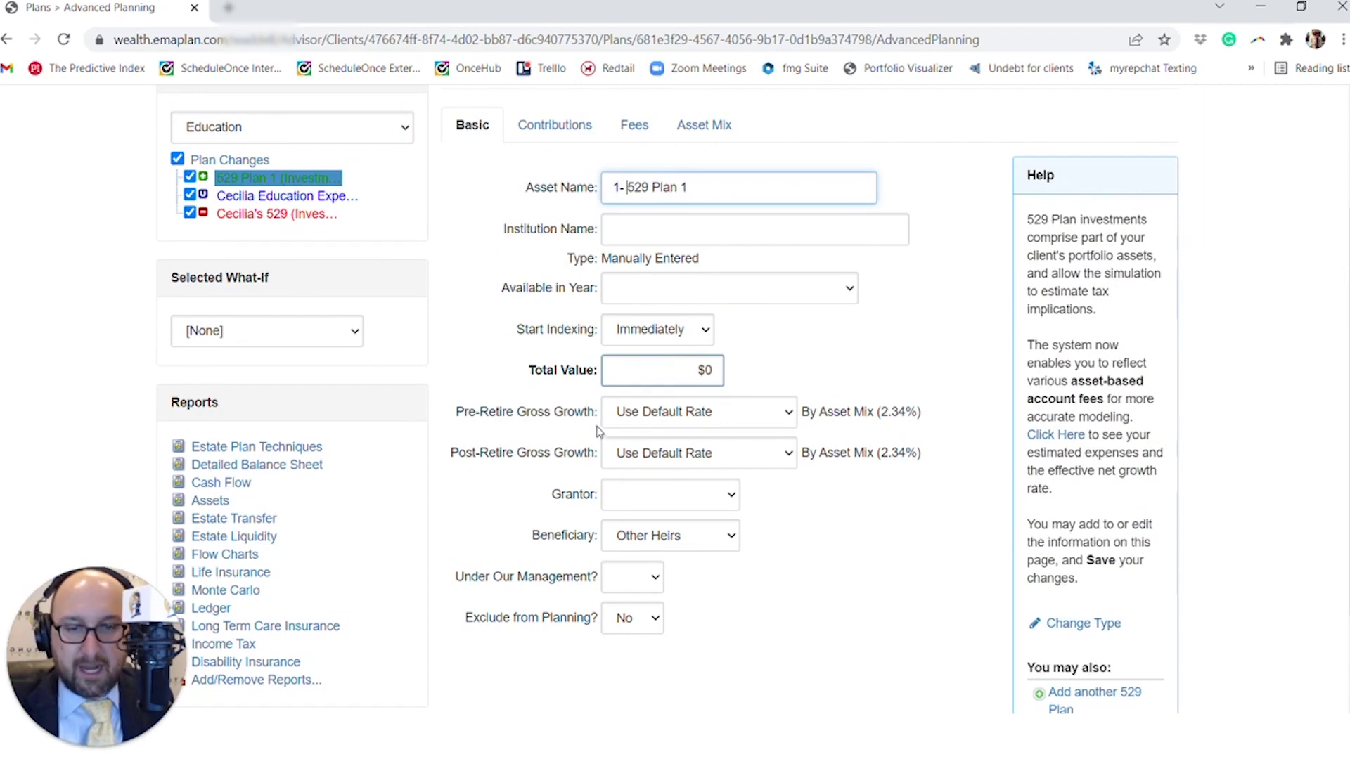
scroll(577, 535, "down", 3)
left_click(539, 615)
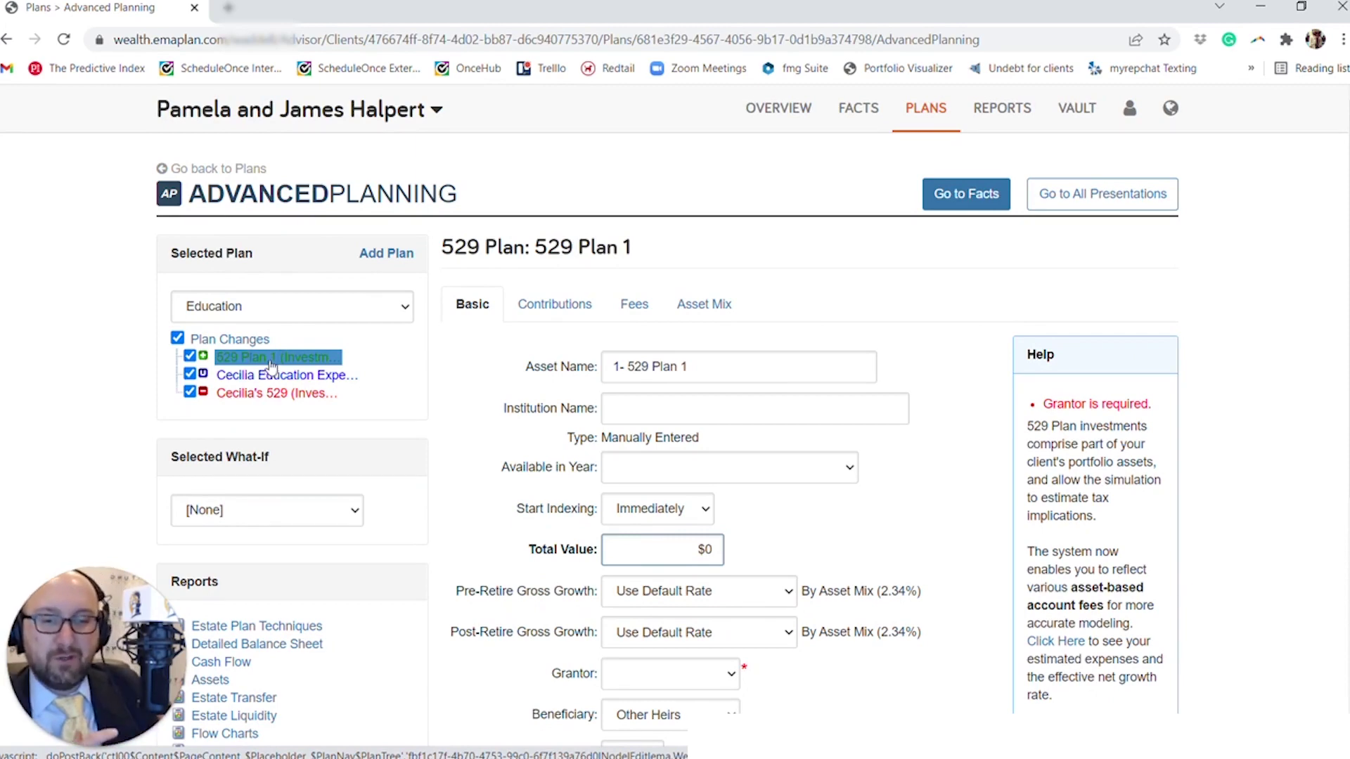
- Set the new 529 plan's total value to $1 and its grantor to the first spouse, save, and open its contributions
scroll(536, 386, "down", 4)
left_click_drag(679, 279, 757, 272)
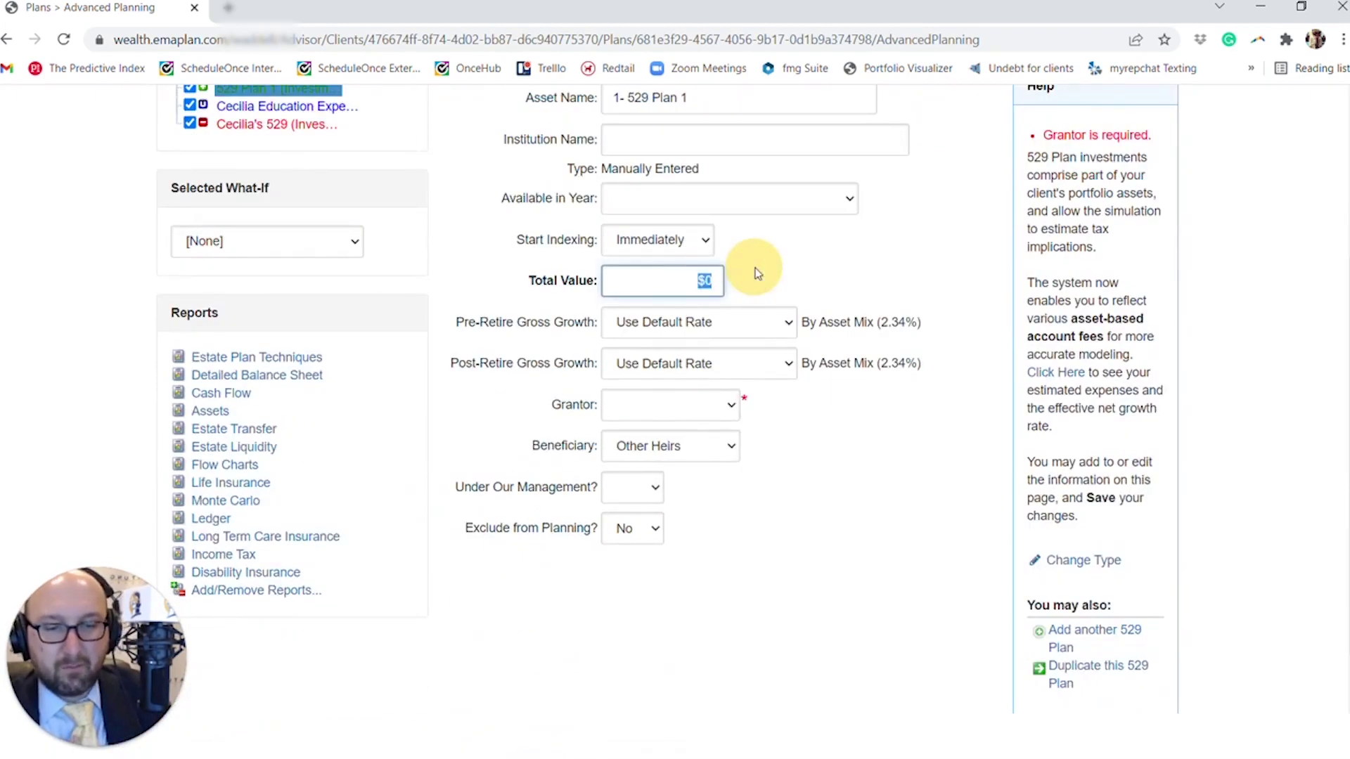
type("1")
scroll(755, 274, "down", 2)
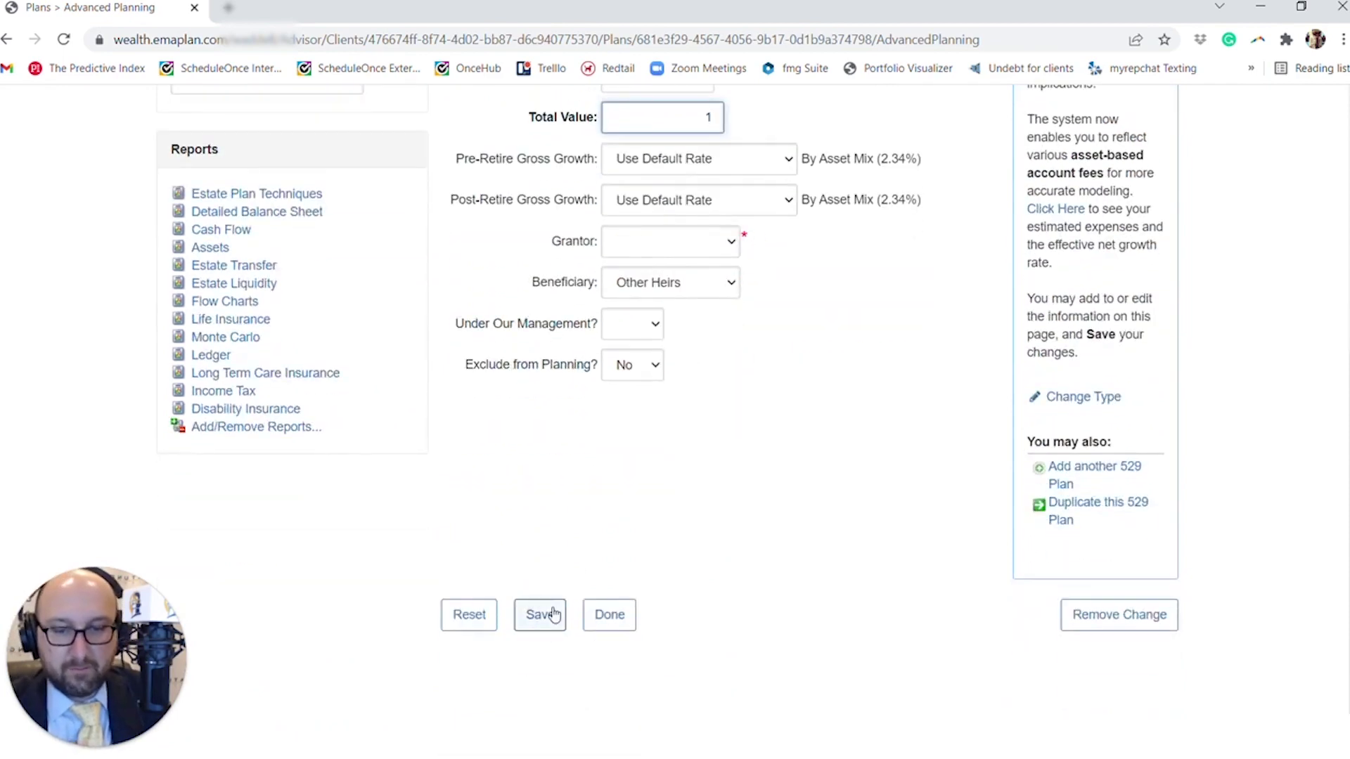
left_click(539, 615)
left_click(662, 460)
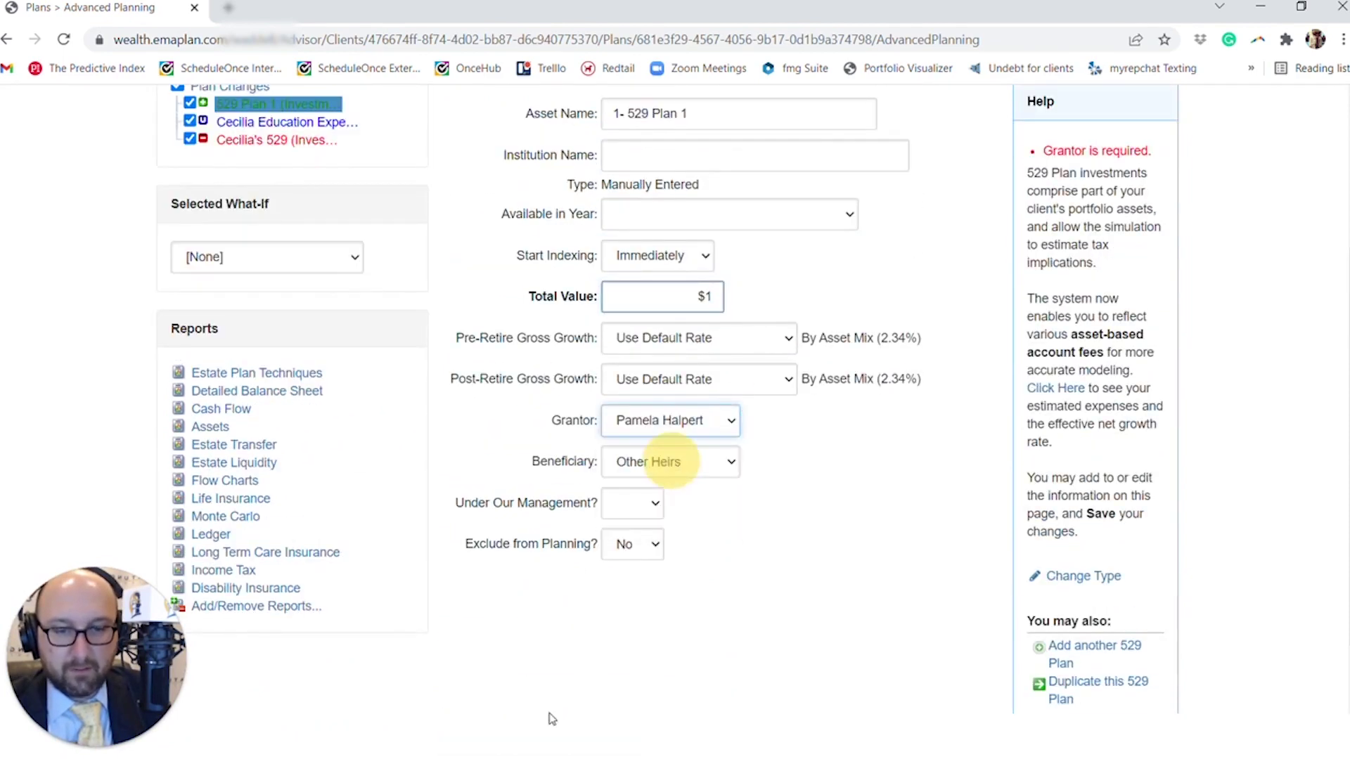
scroll(663, 458, "down", 2)
left_click(539, 621)
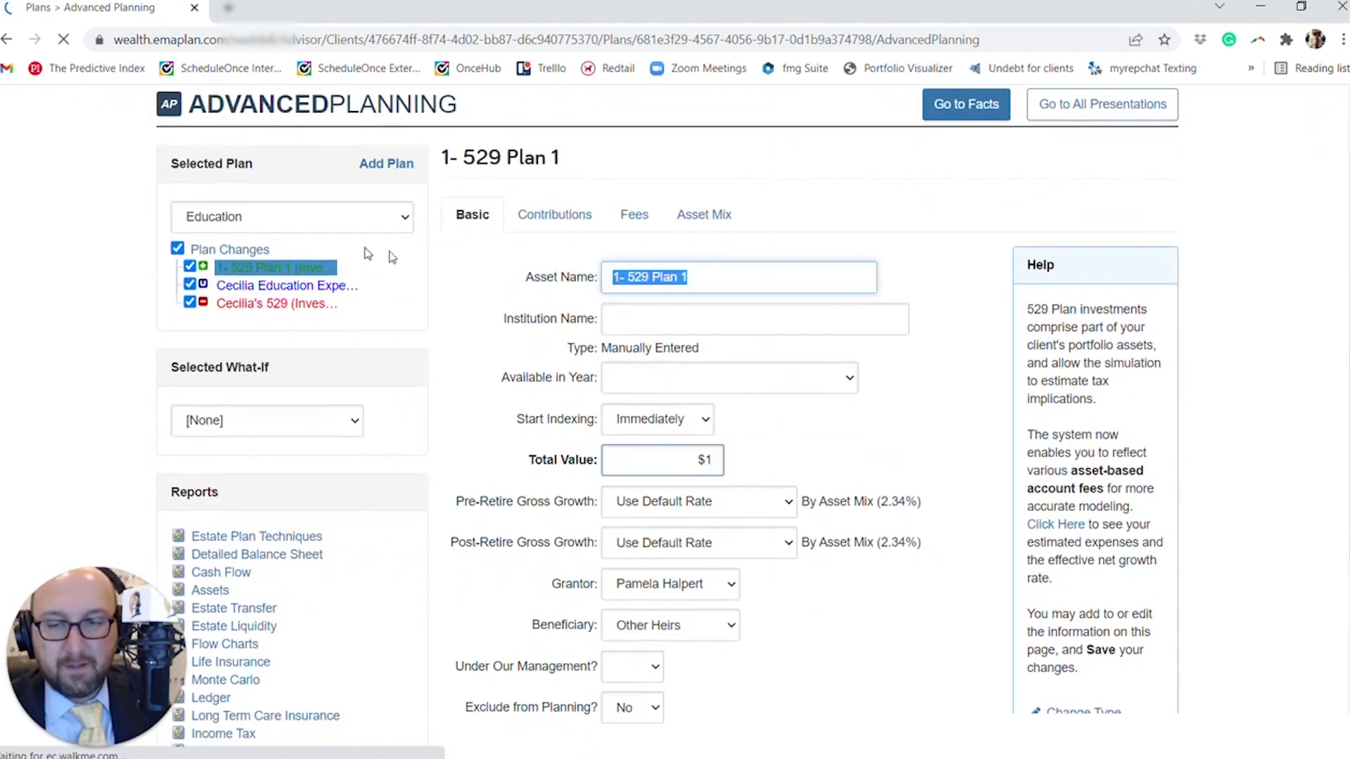
left_click(554, 215)
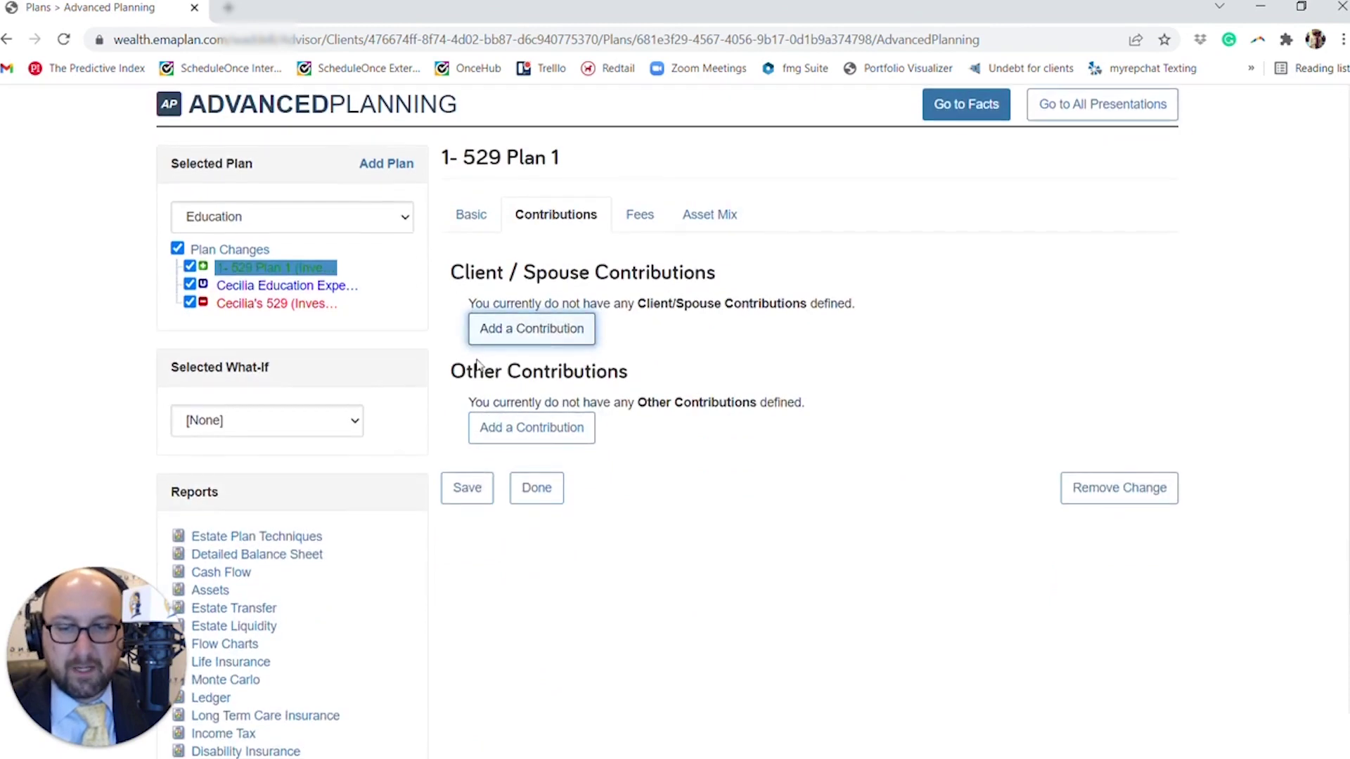
- Switch off the new 529 plan and the 529 removal in the Education scenario, then return to the plan overview
left_click(237, 288)
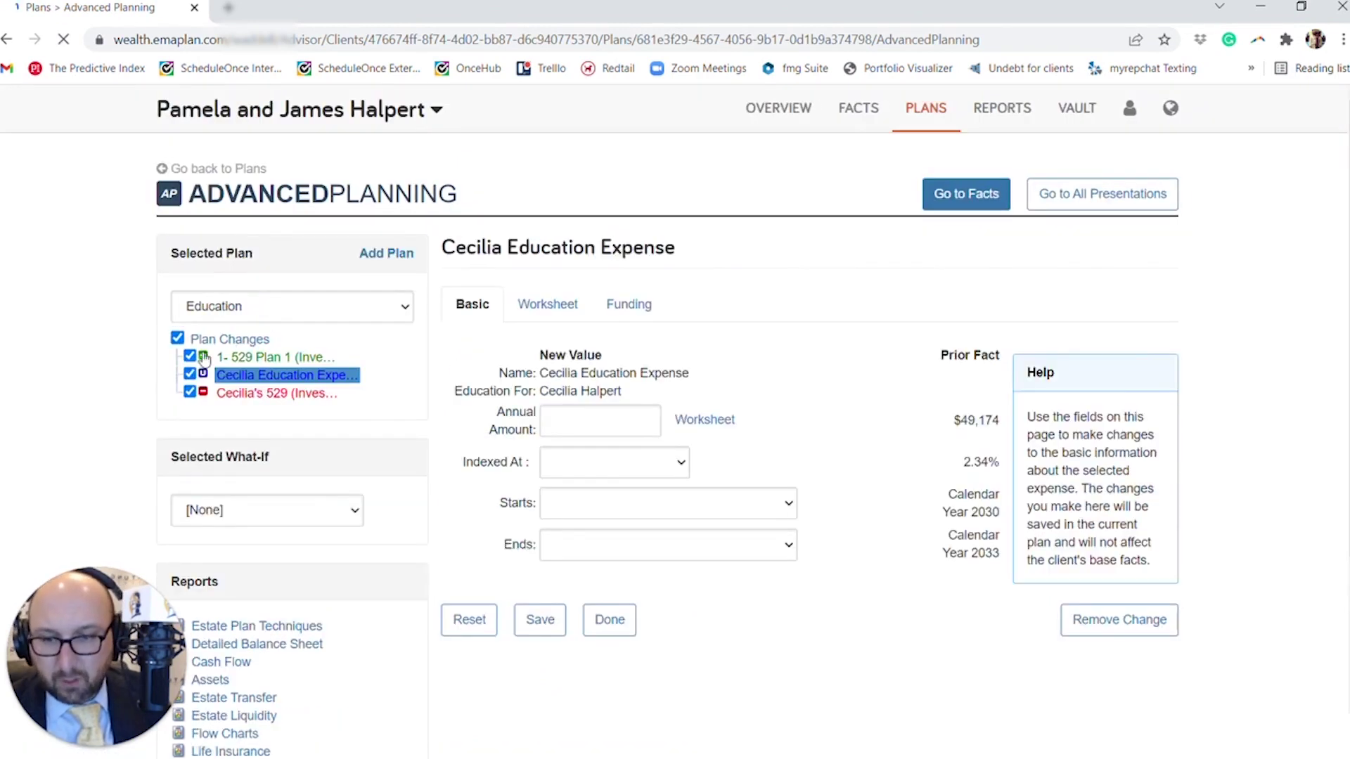
left_click(189, 356)
left_click(190, 392)
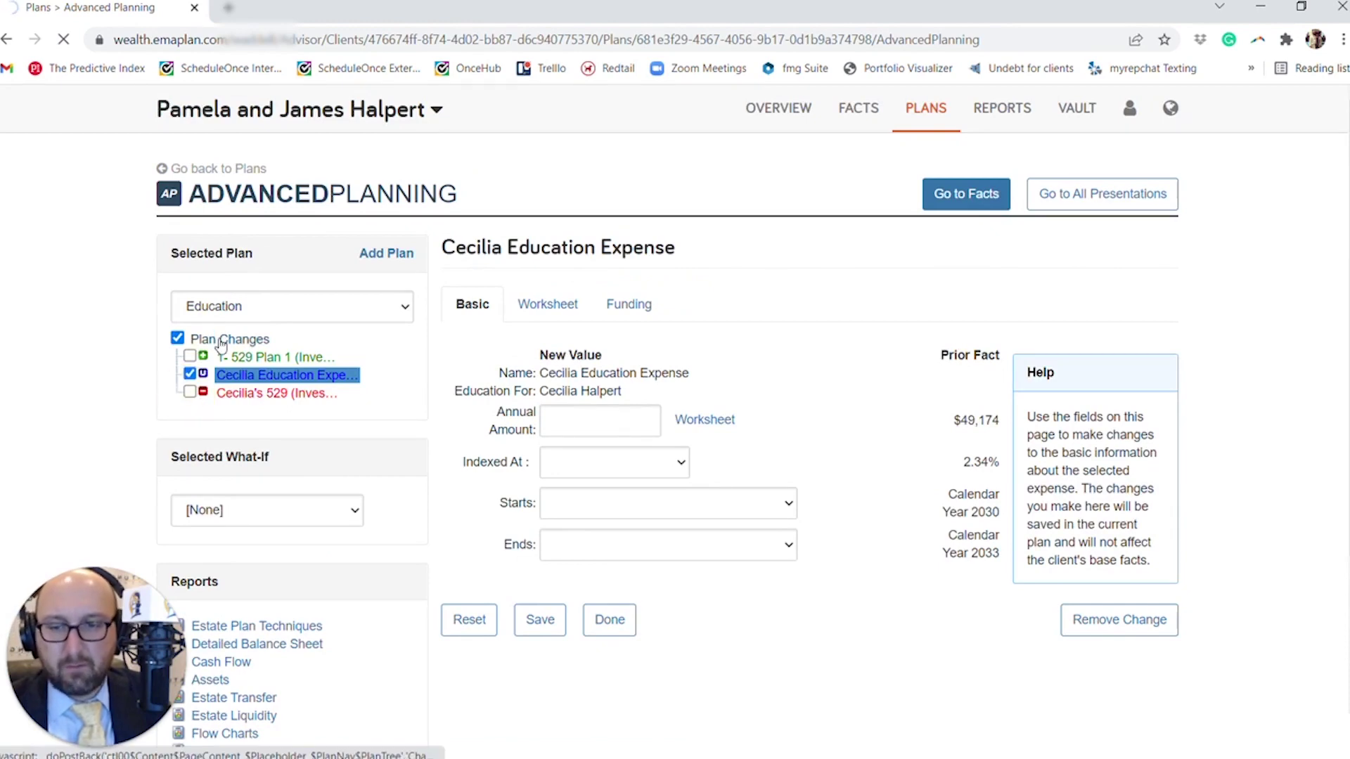
left_click(236, 343)
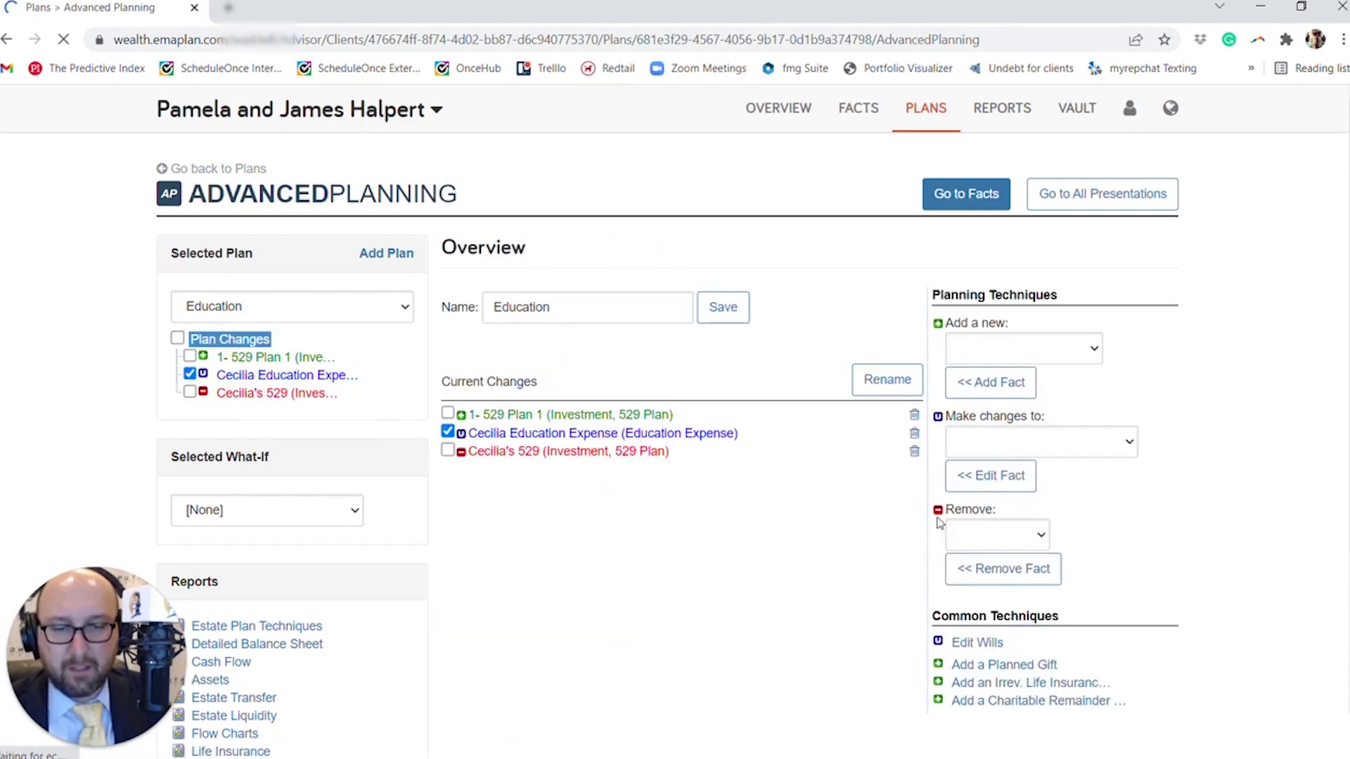
- Add a planning technique that makes changes to the second child's education expense
left_click(1020, 448)
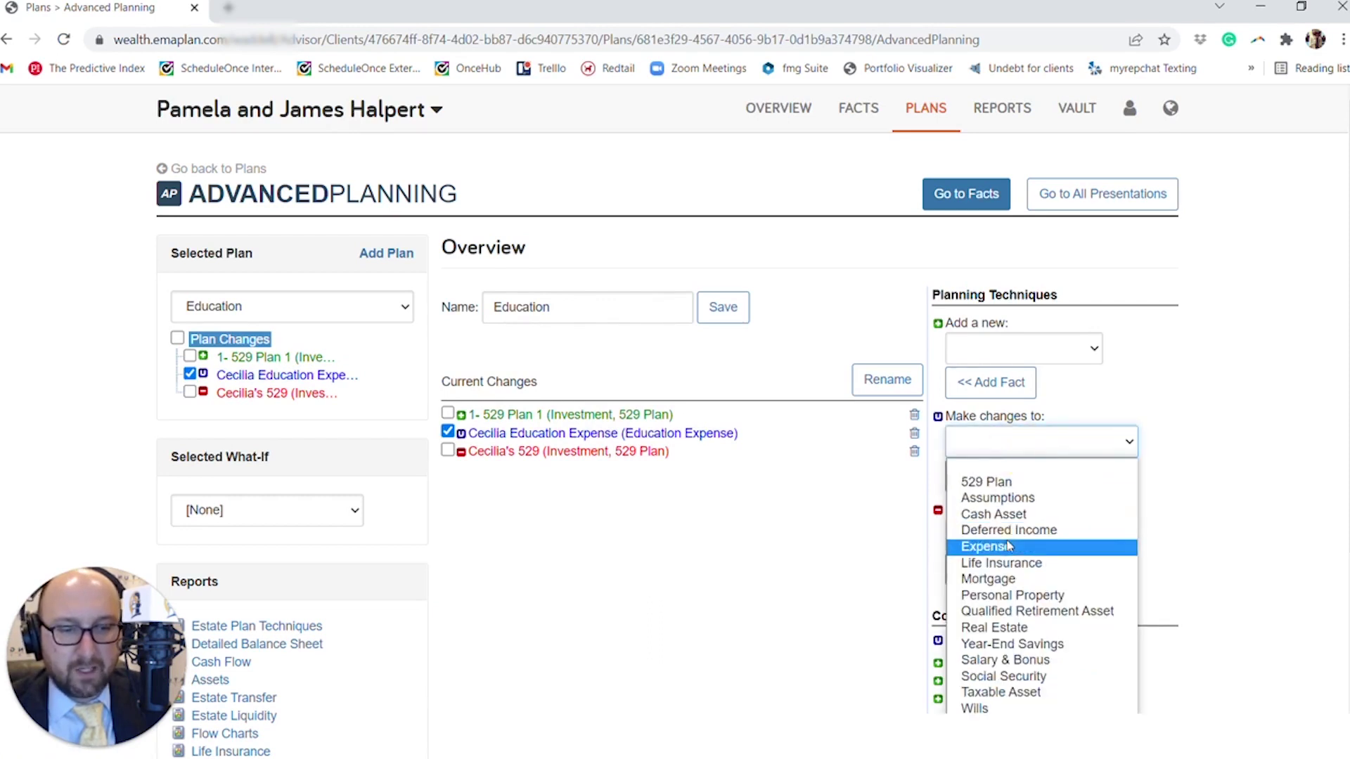
left_click(1009, 547)
left_click(1010, 484)
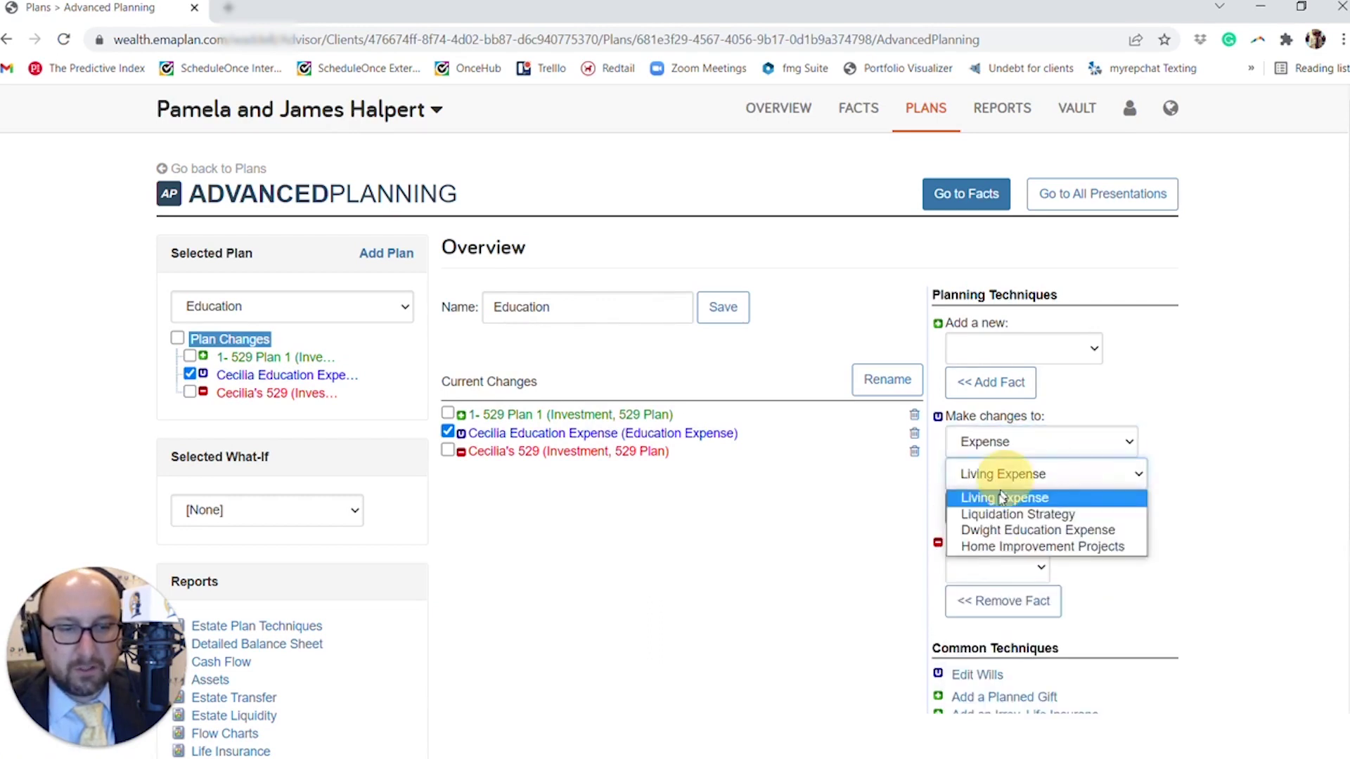
left_click(1003, 531)
left_click(1002, 508)
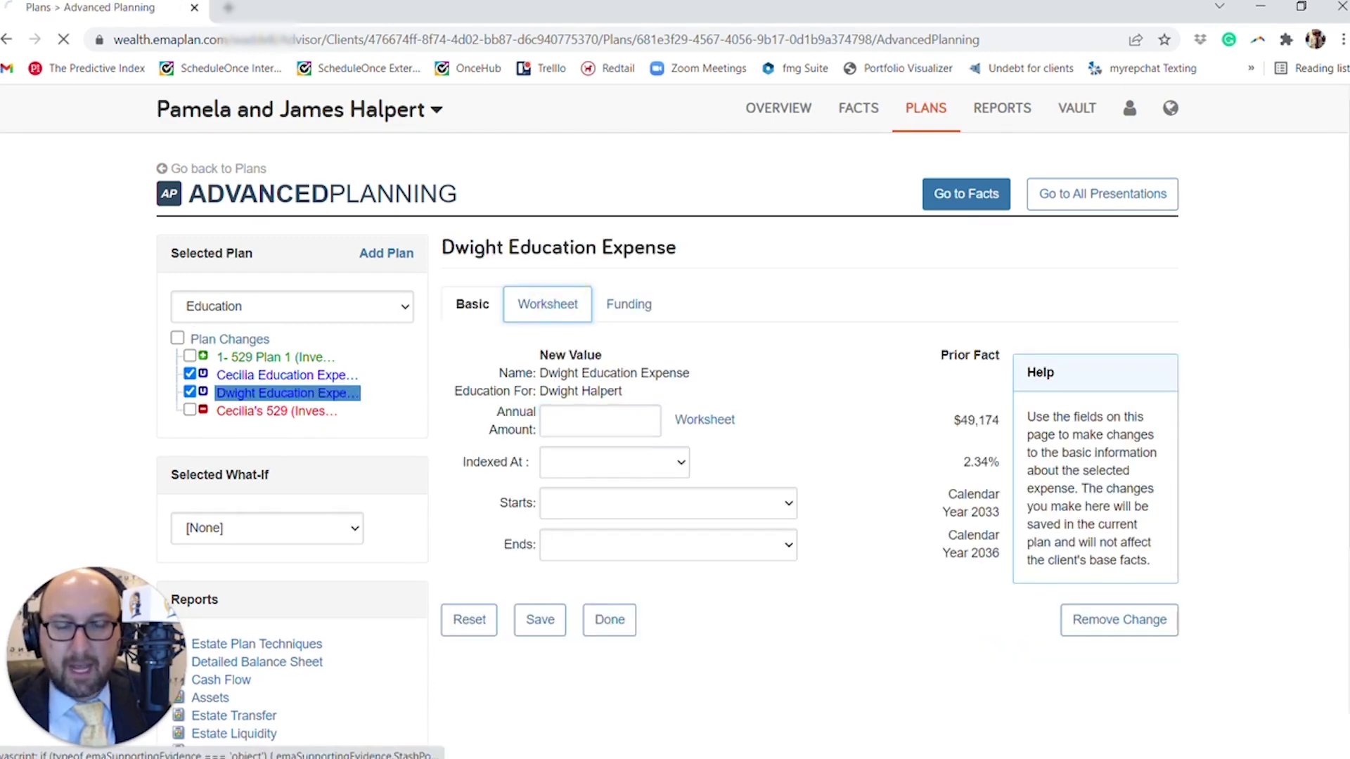
- Set the second child's education expense to stop being funded once dedicated funding is exhausted, and save the change
left_click(547, 304)
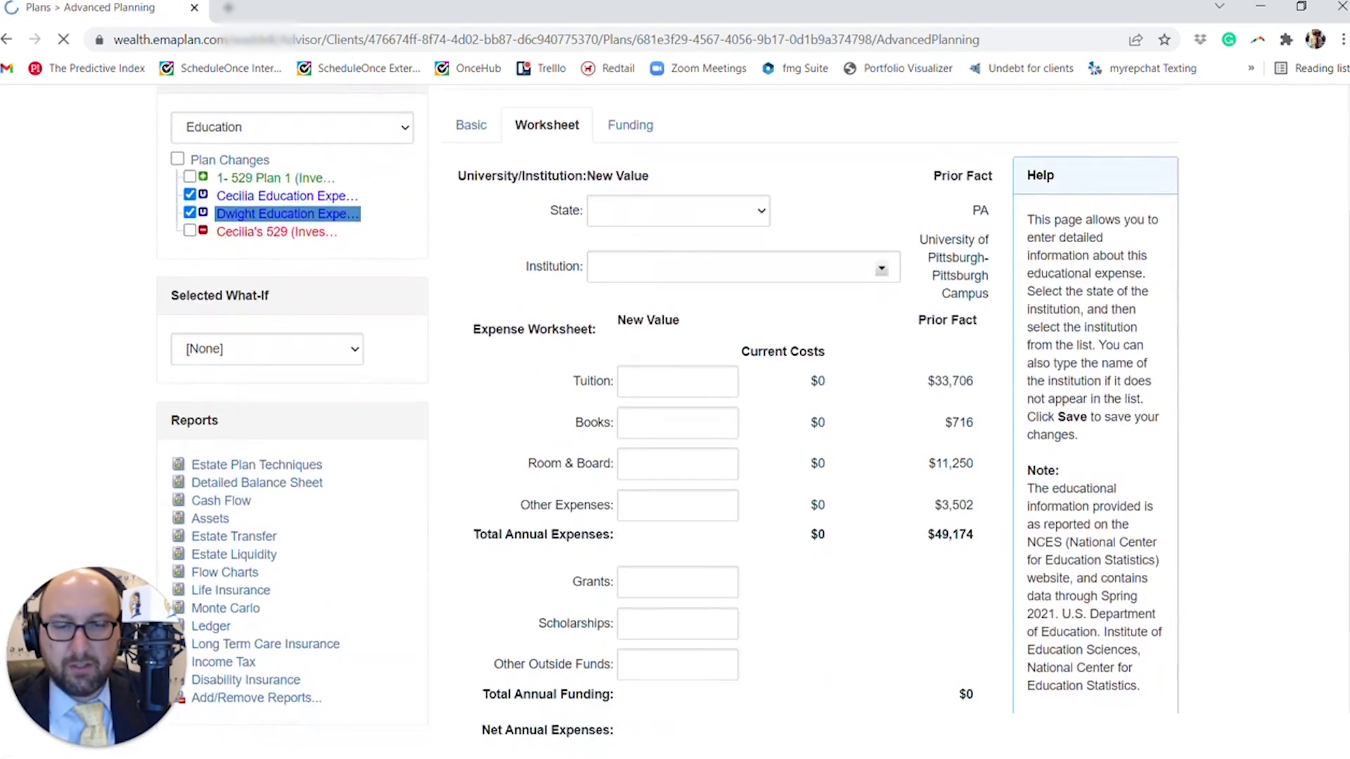
left_click(607, 131)
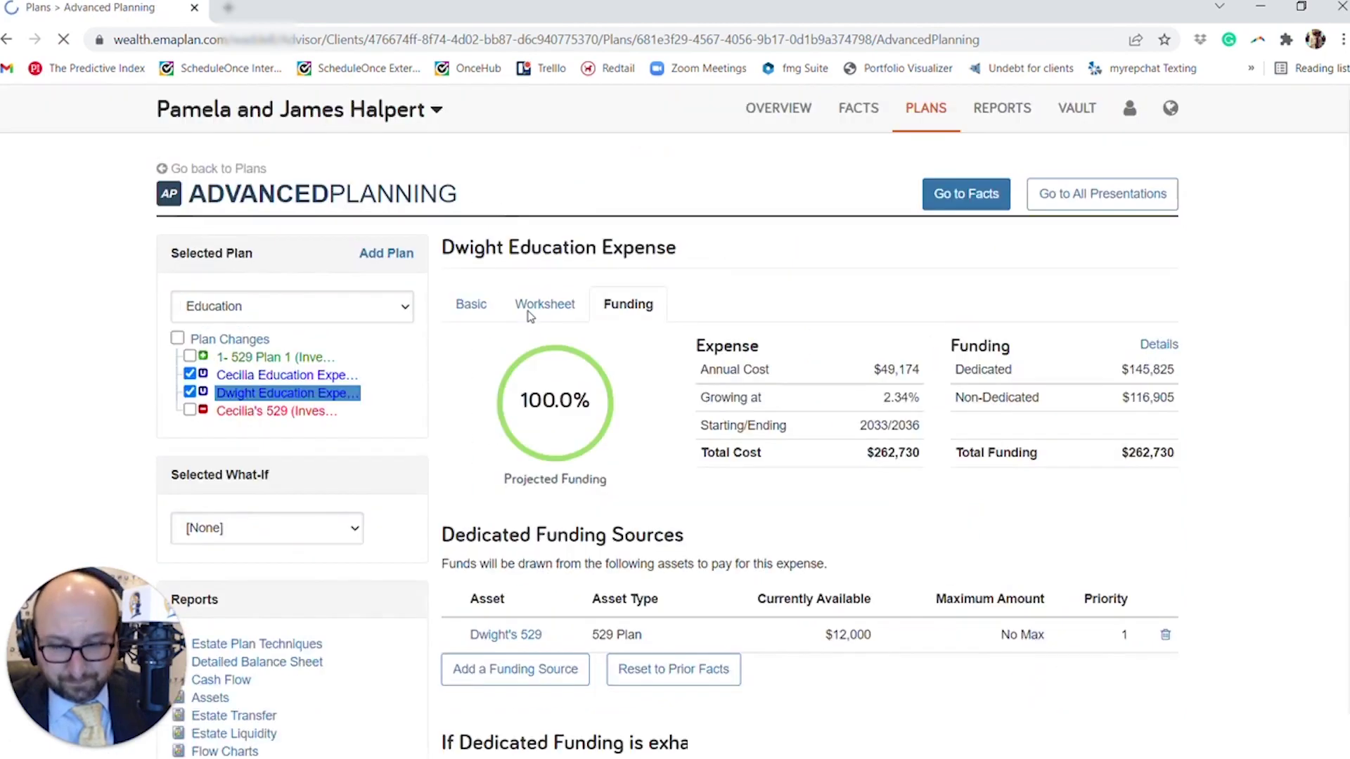
scroll(529, 316, "down", 4)
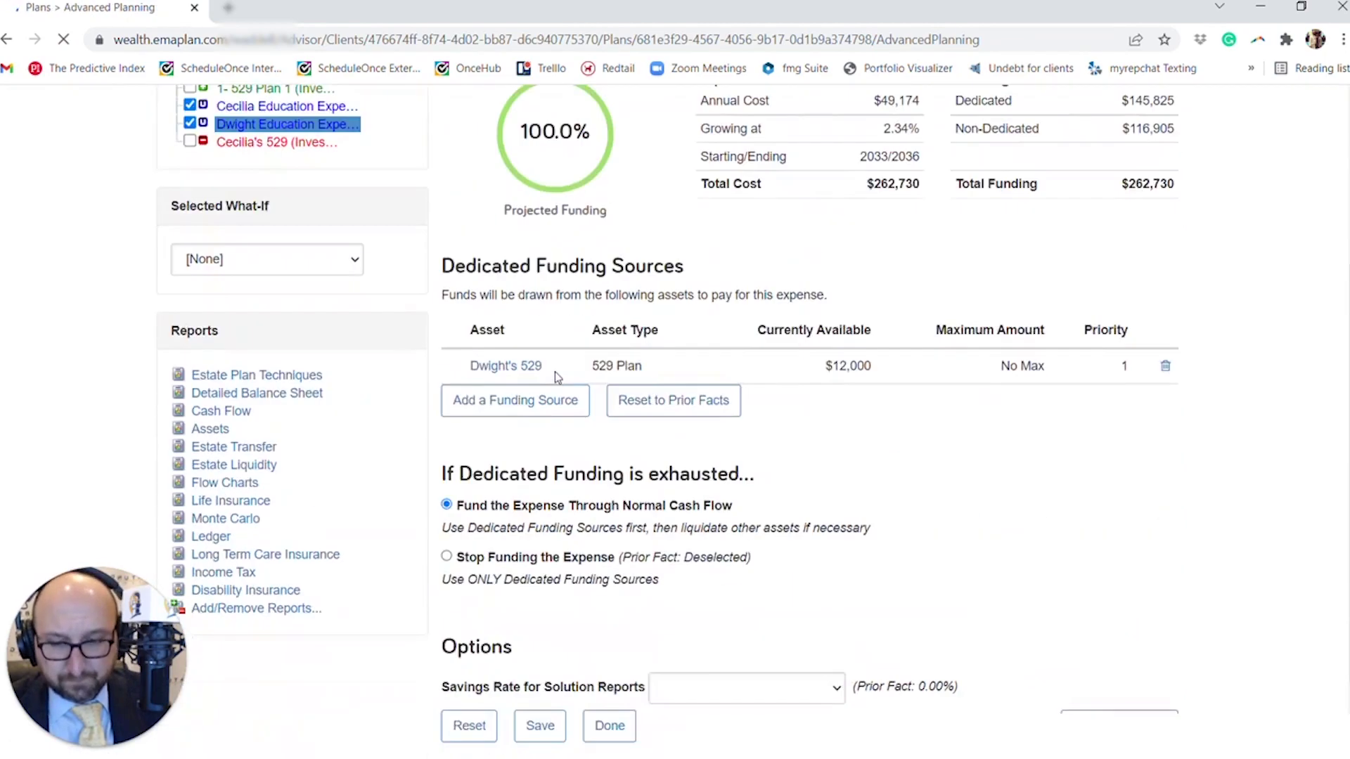
left_click(446, 556)
scroll(535, 633, "down", 3)
left_click(530, 615)
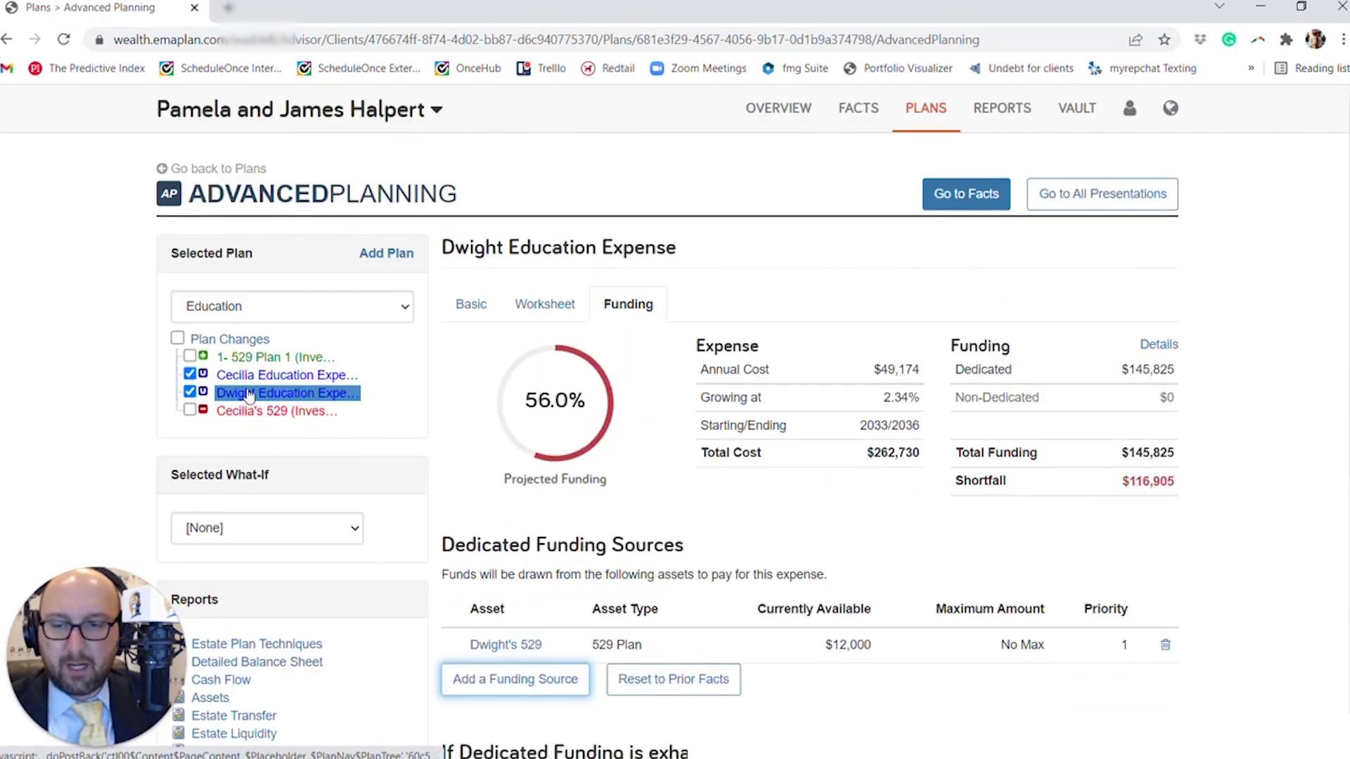
- Open the Decision Center for this client's plans
left_click(919, 114)
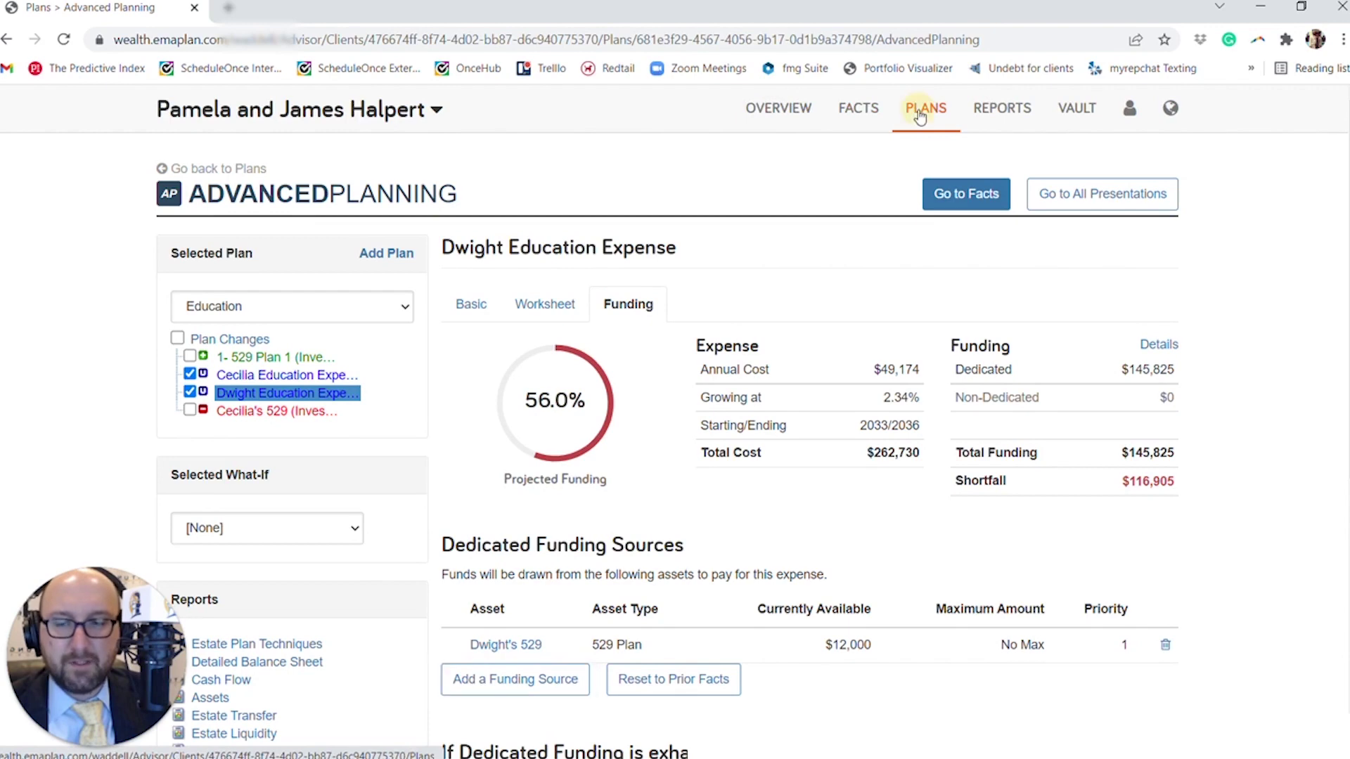
left_click(847, 237)
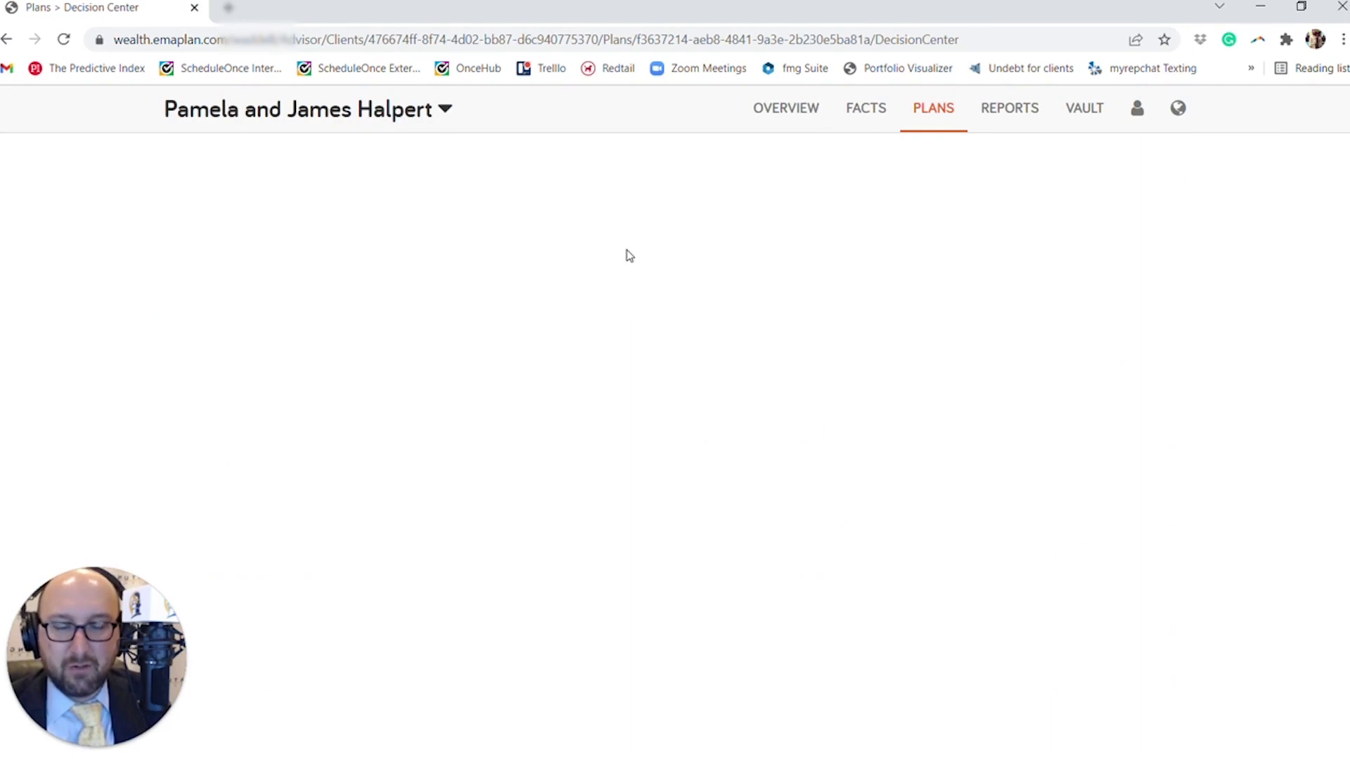
left_click(932, 112)
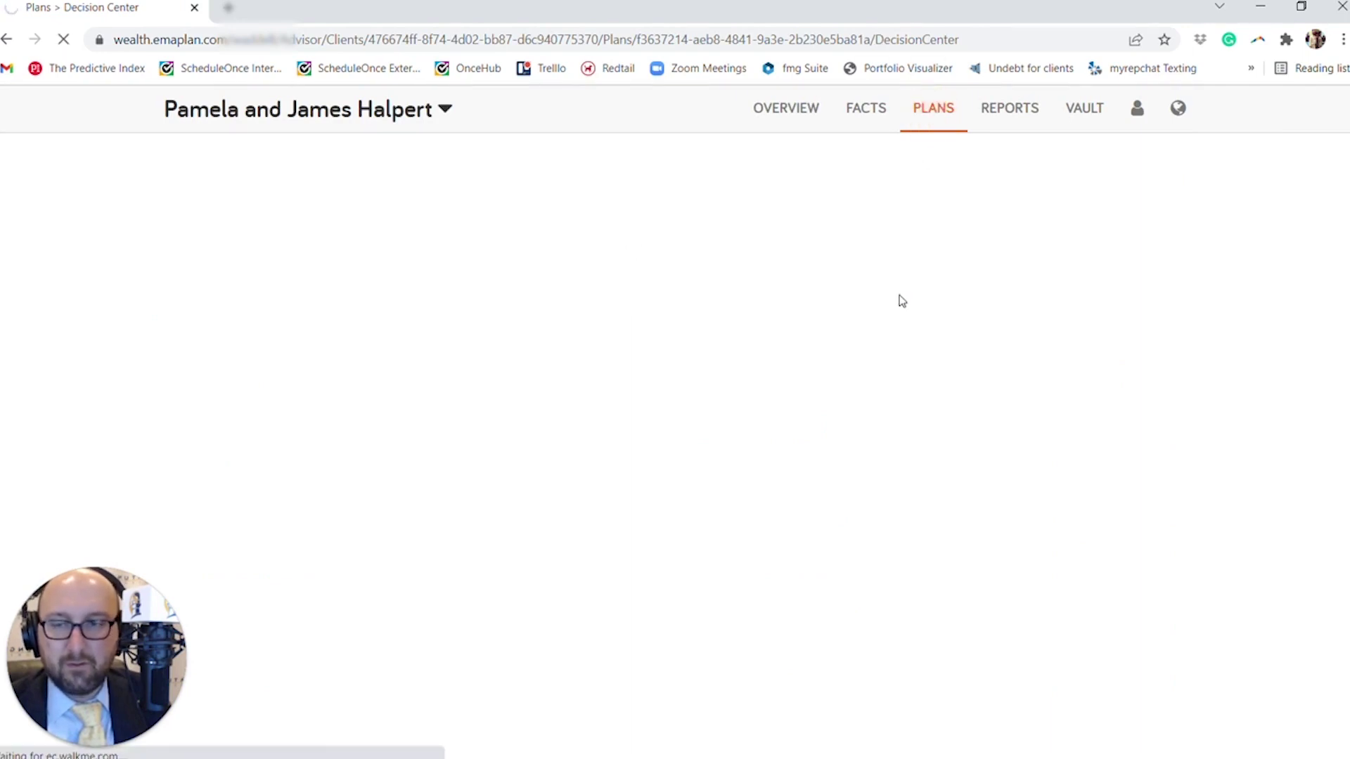
left_click(780, 274)
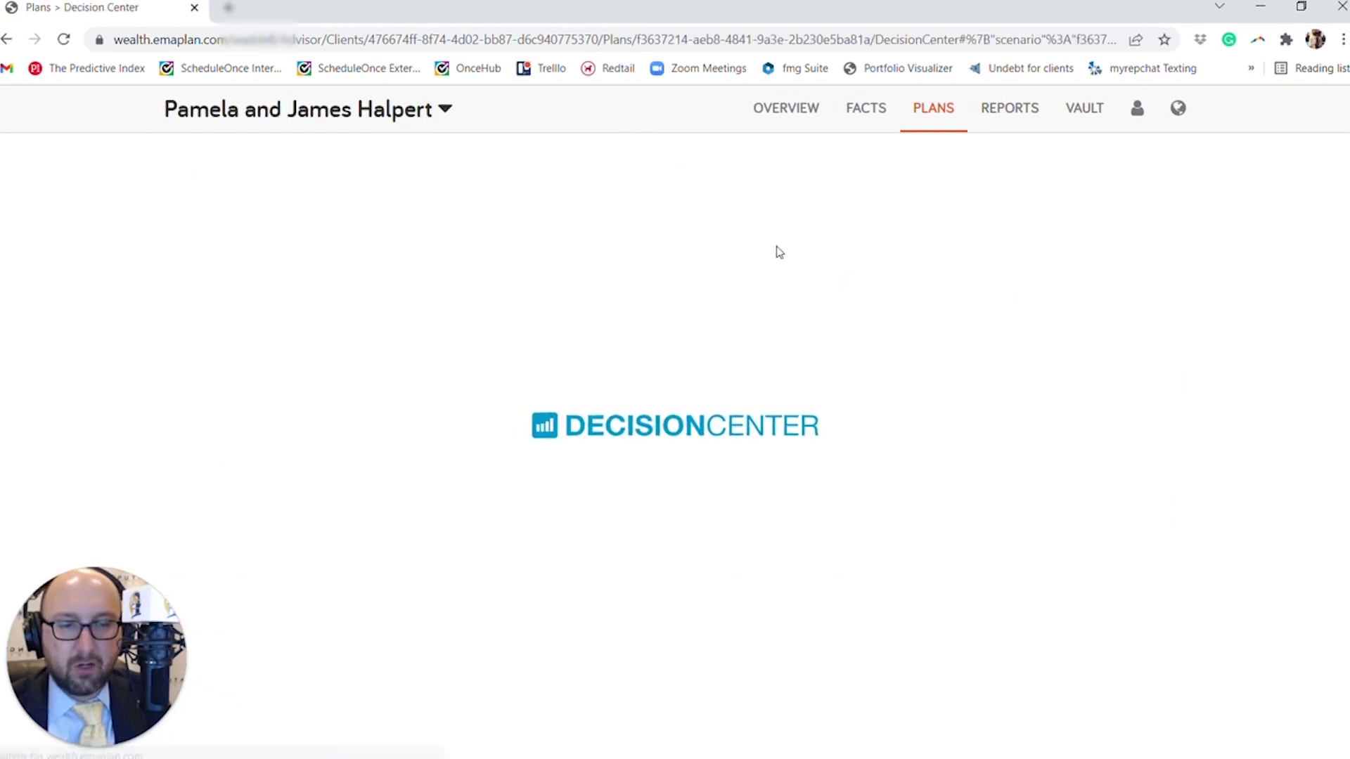
- Show the Monte Carlo Summary report for Base Facts, and switch the selected plan to Education
left_click(650, 285)
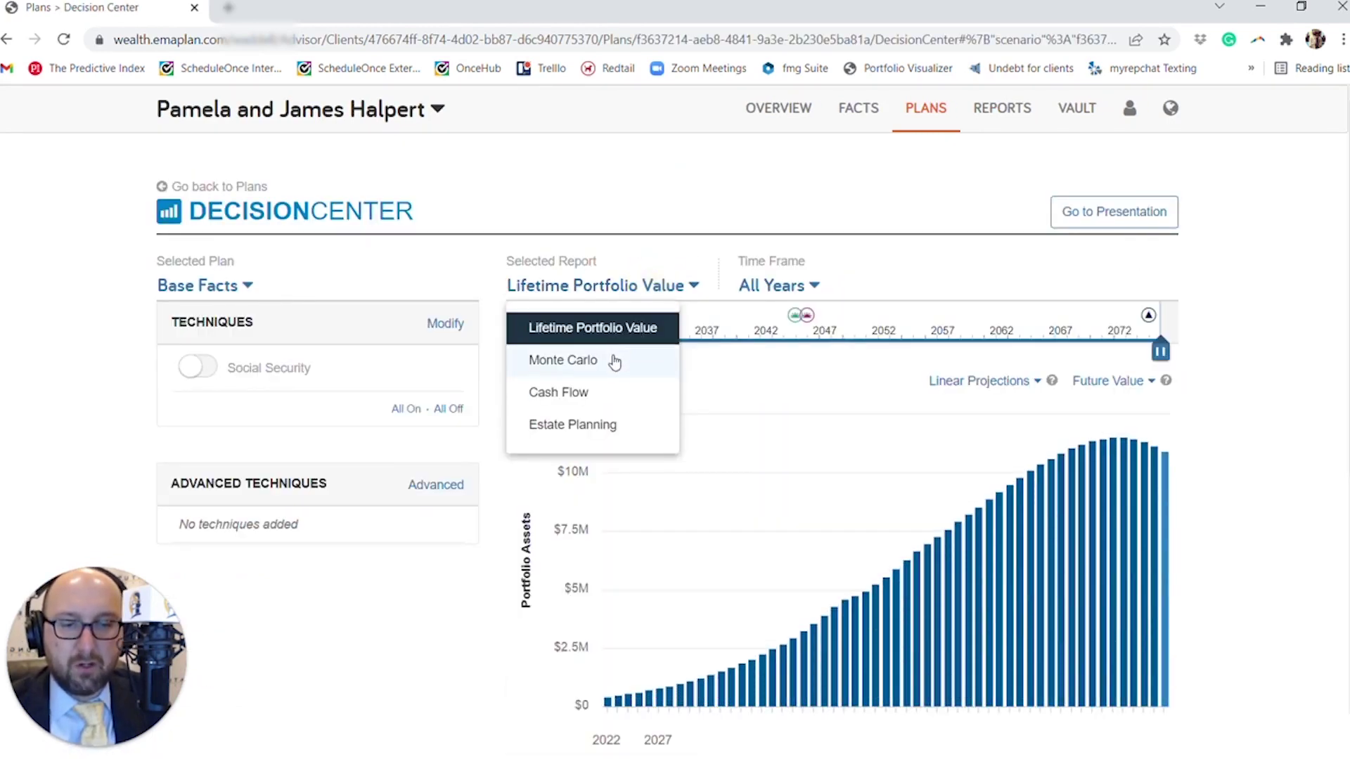
left_click(615, 361)
left_click(772, 292)
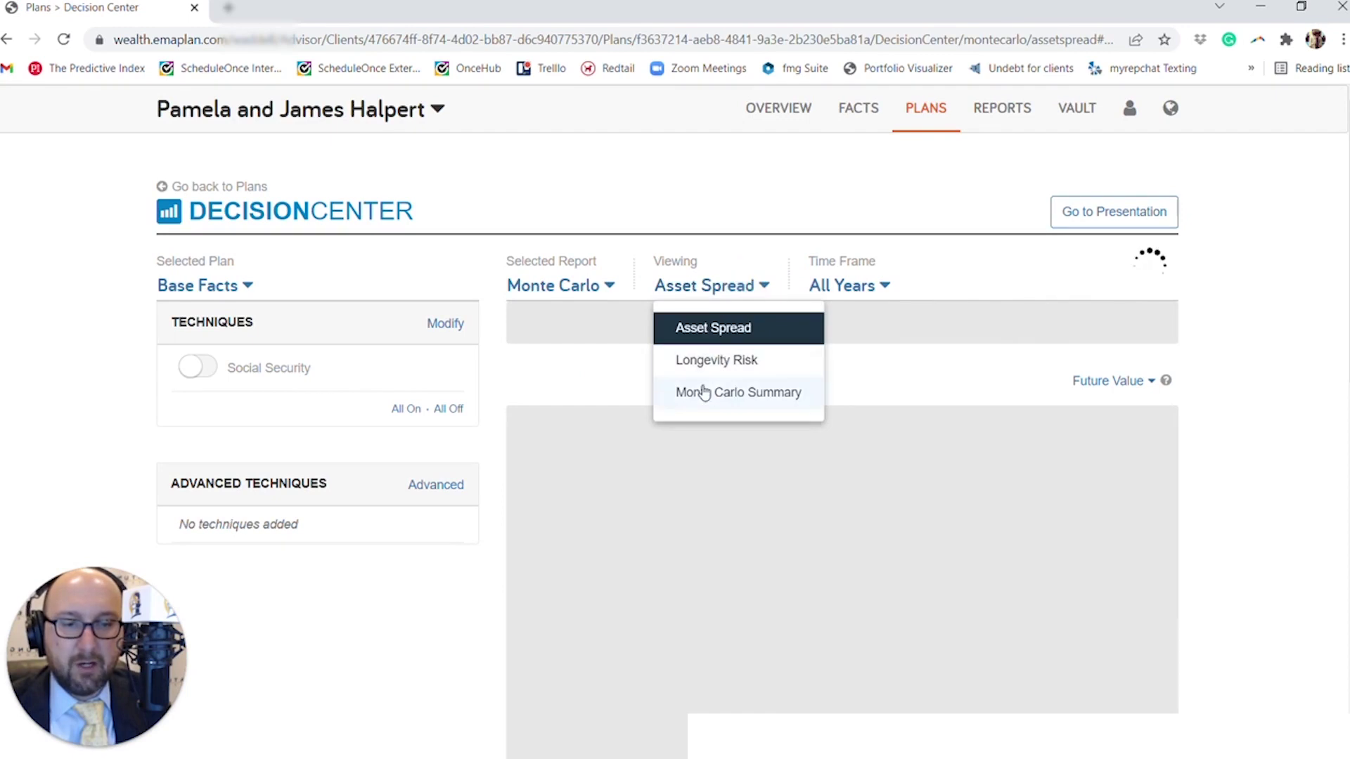
left_click(704, 393)
scroll(702, 390, "down", 3)
scroll(702, 390, "up", 2)
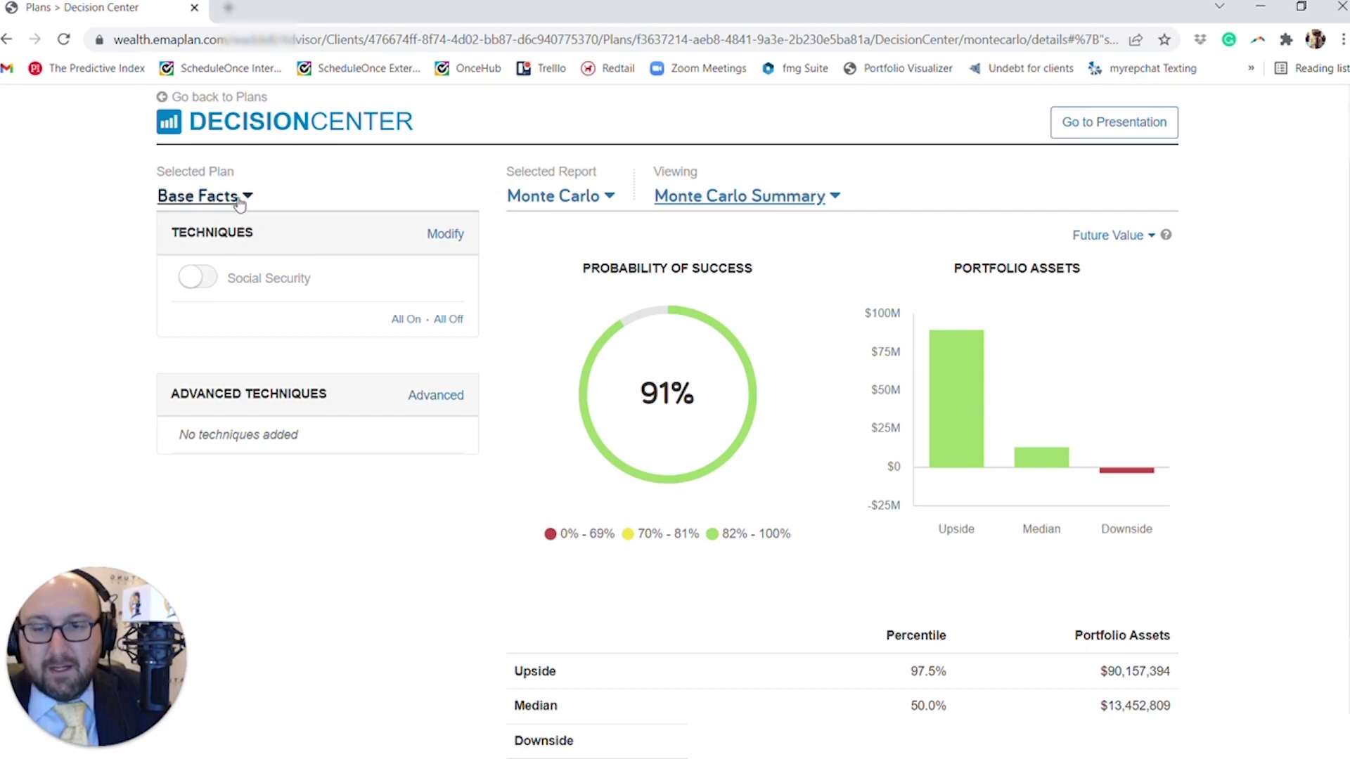
left_click(204, 196)
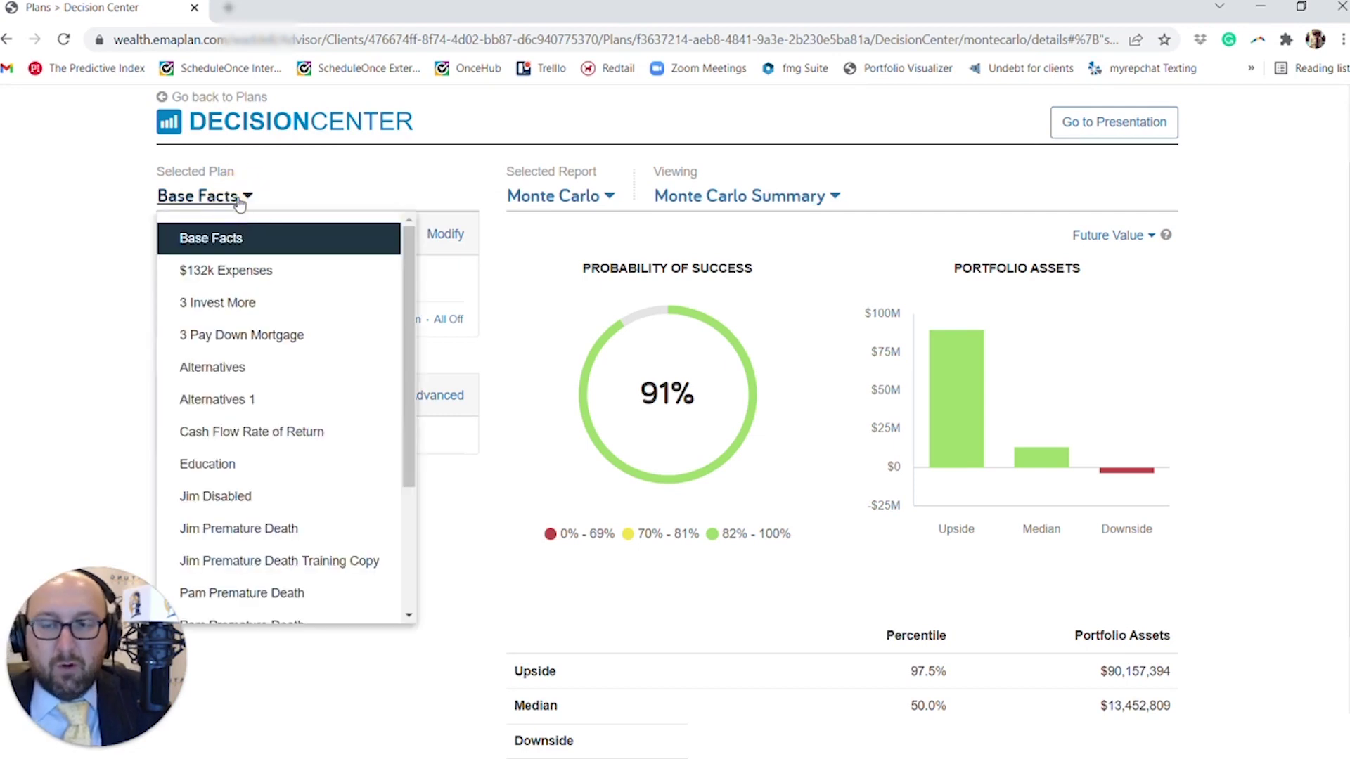
left_click(194, 465)
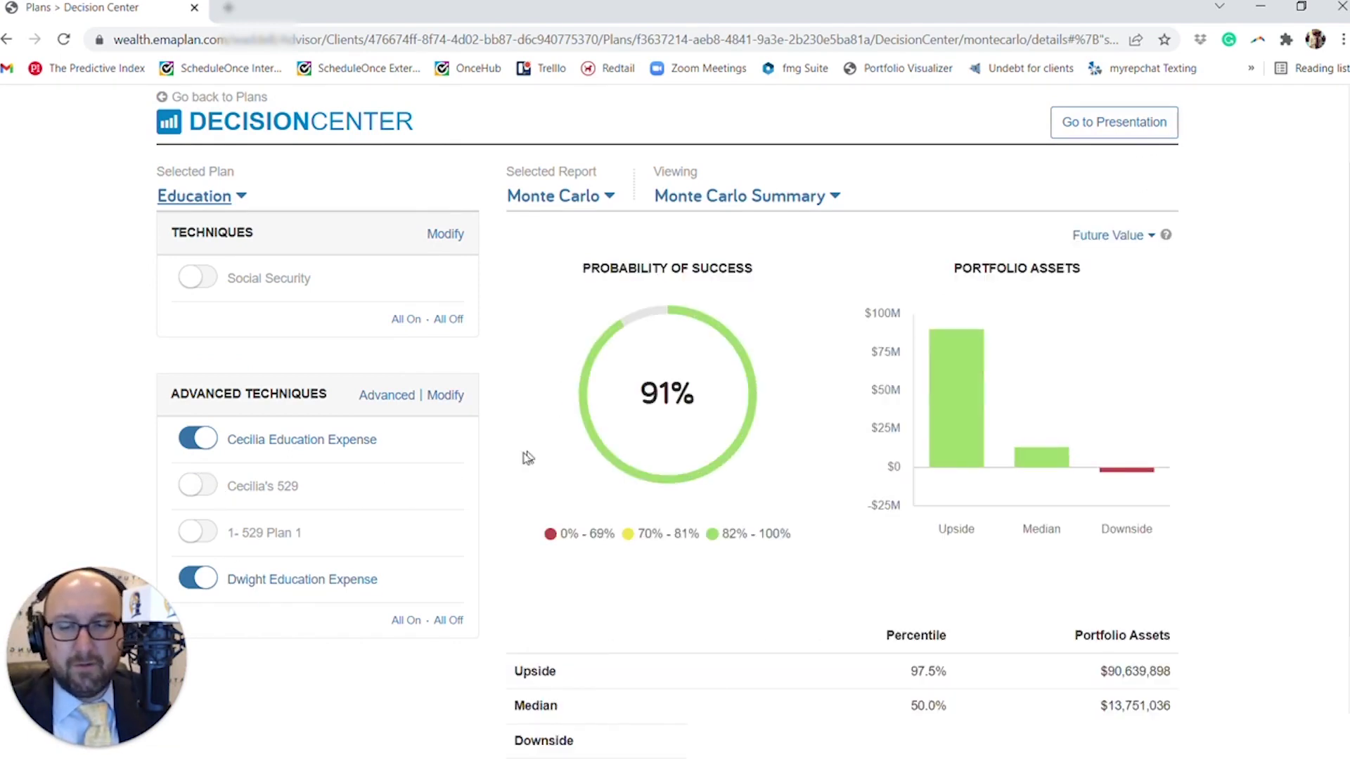
- Start modifying the advanced techniques and prefix the name of the first child's education expense technique with "Stop Funding"
left_click(445, 394)
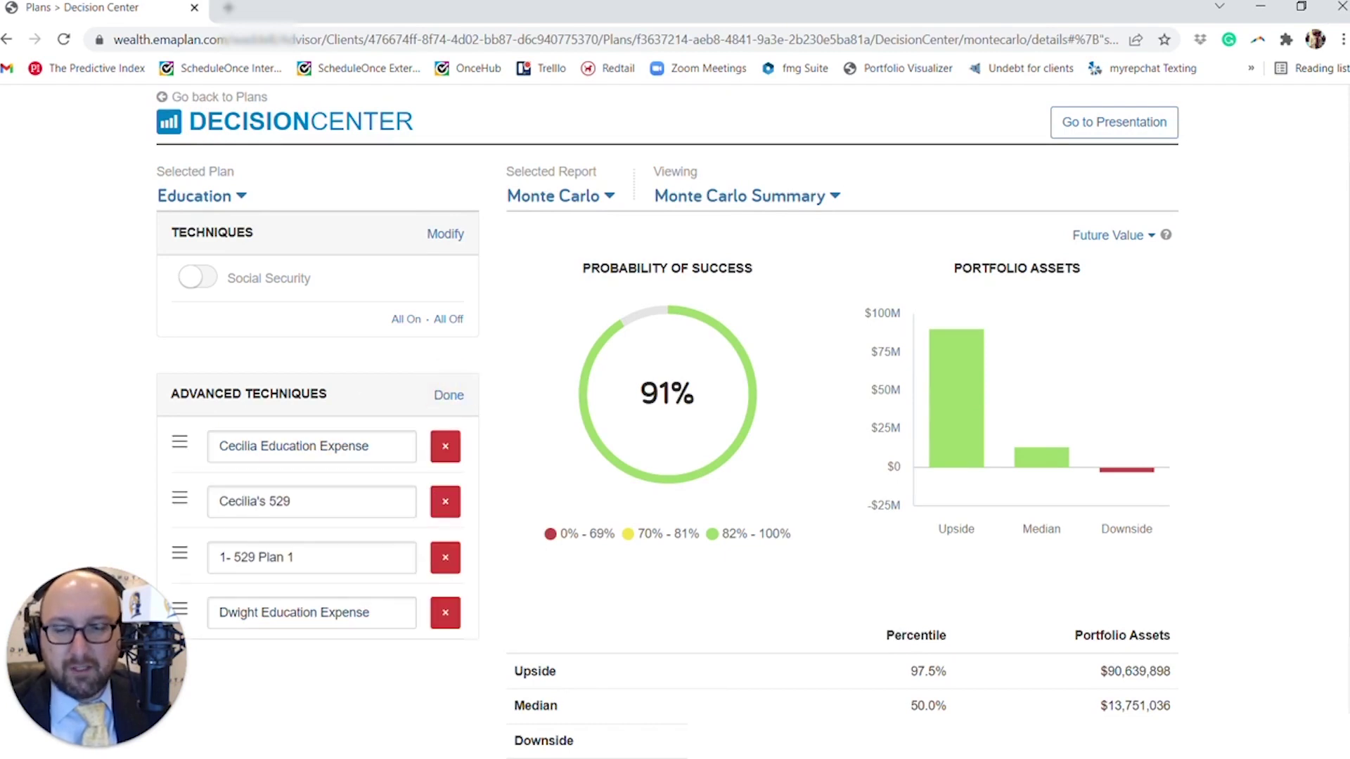
left_click(379, 446)
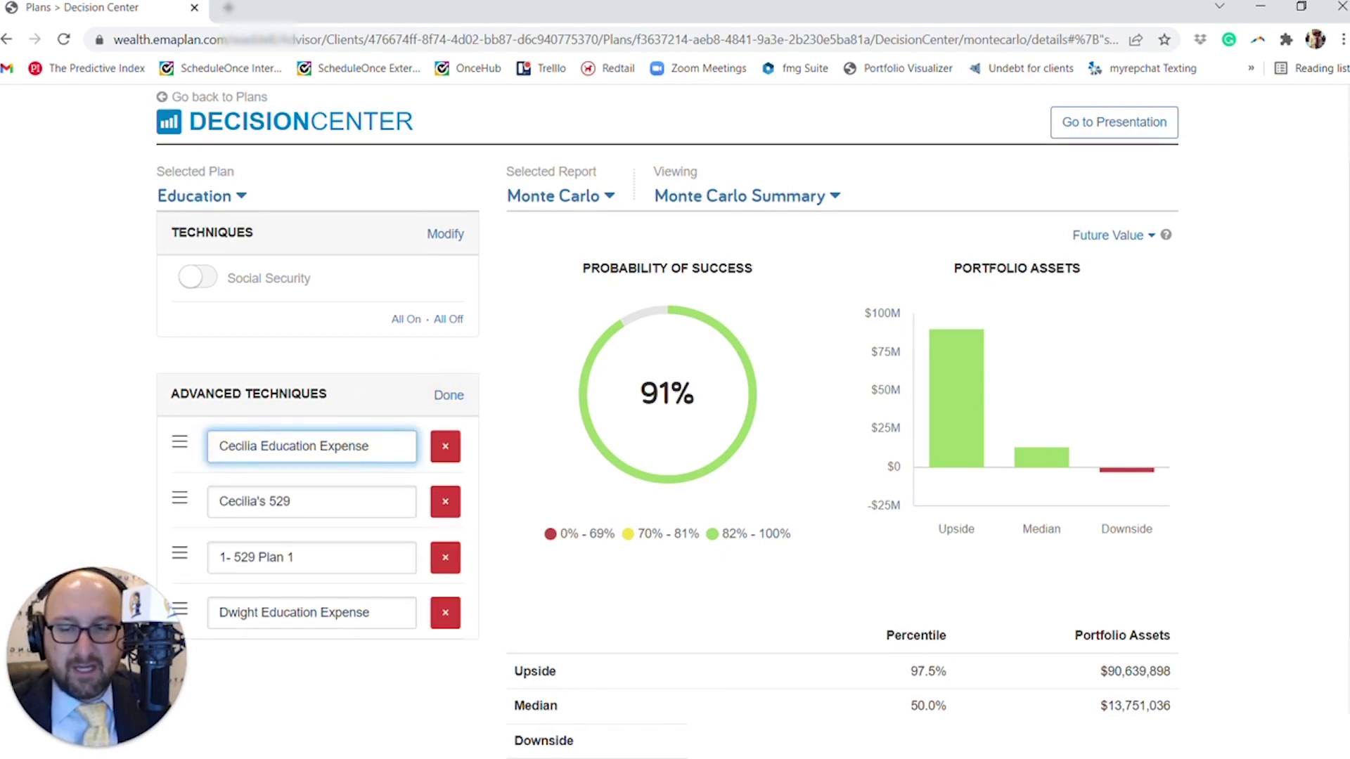
type("Stop Ded")
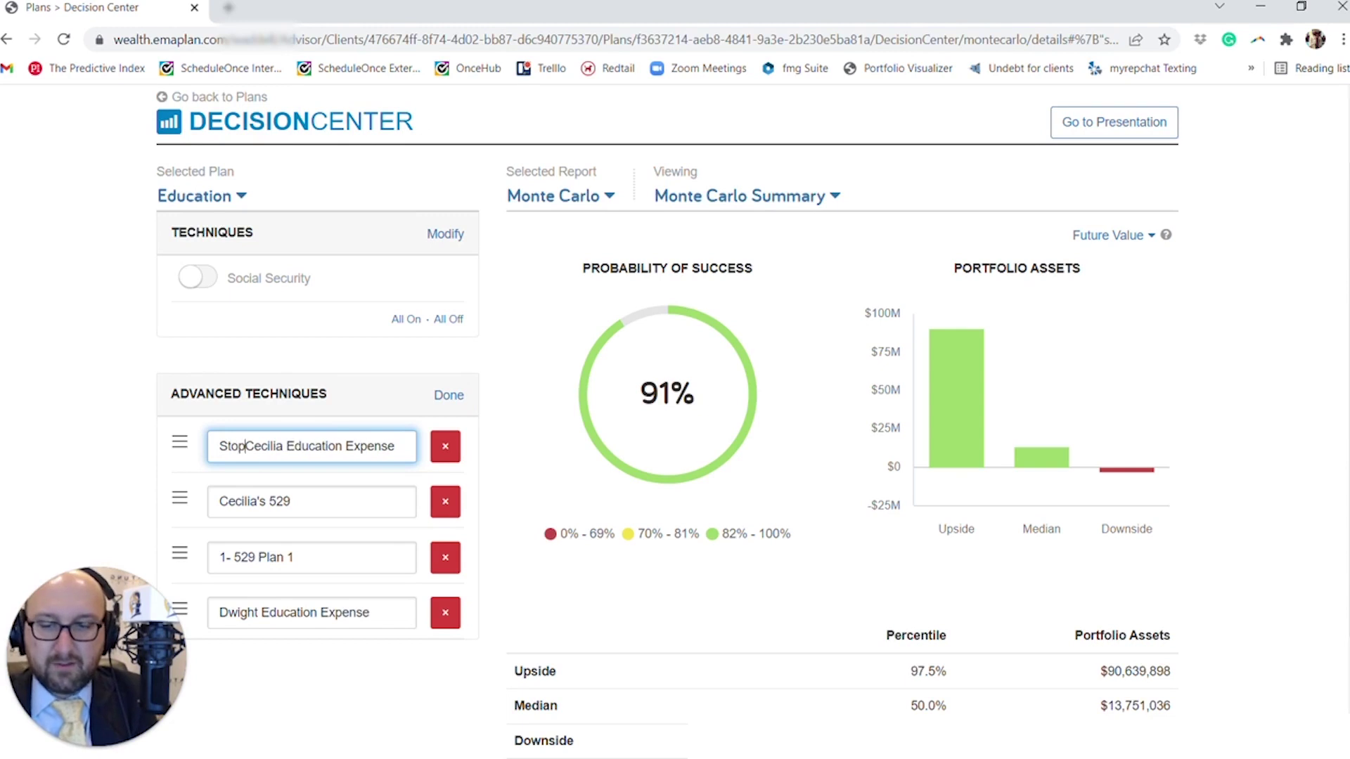
type("icated")
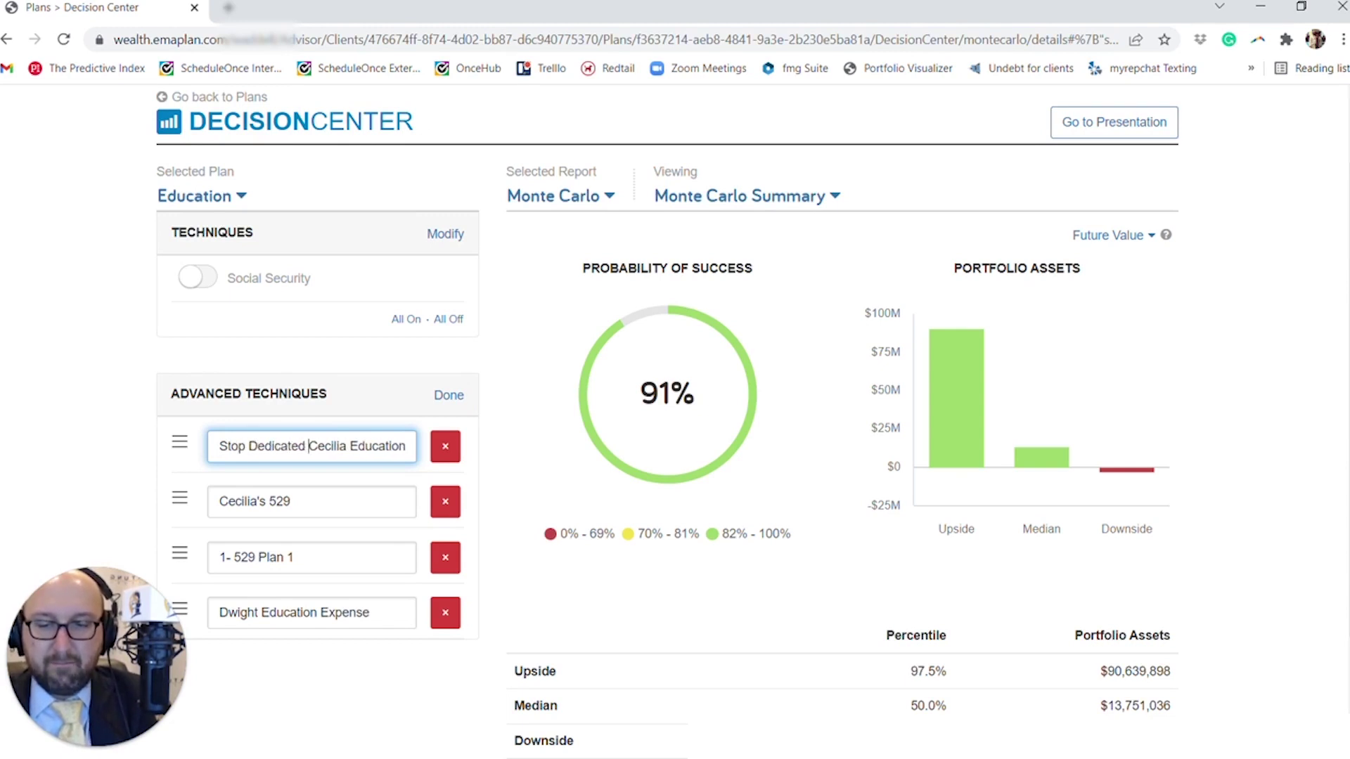
key("BackSpace")
key("BackSpace")
key("BackSpace")
key("BackSpace")
key("BackSpace")
key("BackSpace")
key("BackSpace")
key("BackSpace")
key("BackSpace")
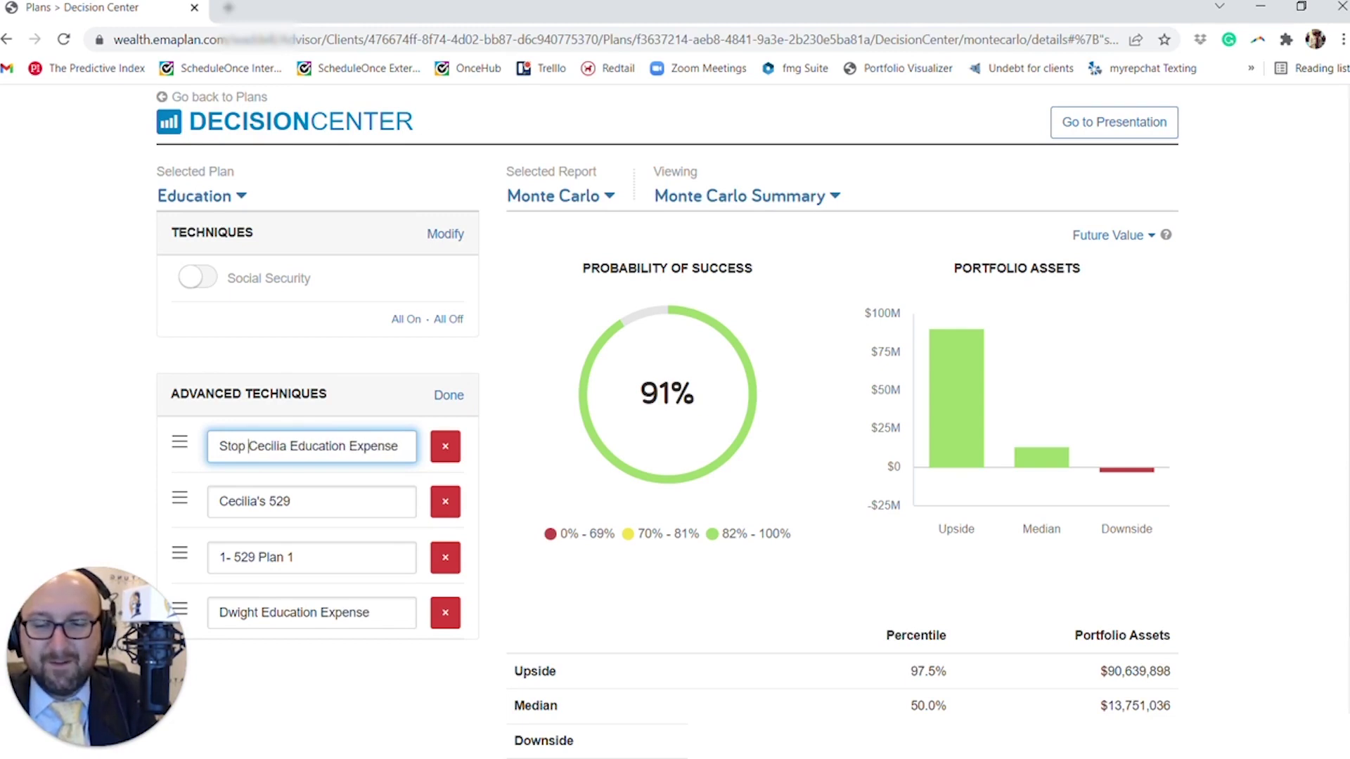
type("Fudnin")
type("g")
key("BackSpace")
key("BackSpace")
key("BackSpace")
key("BackSpace")
key("BackSpace")
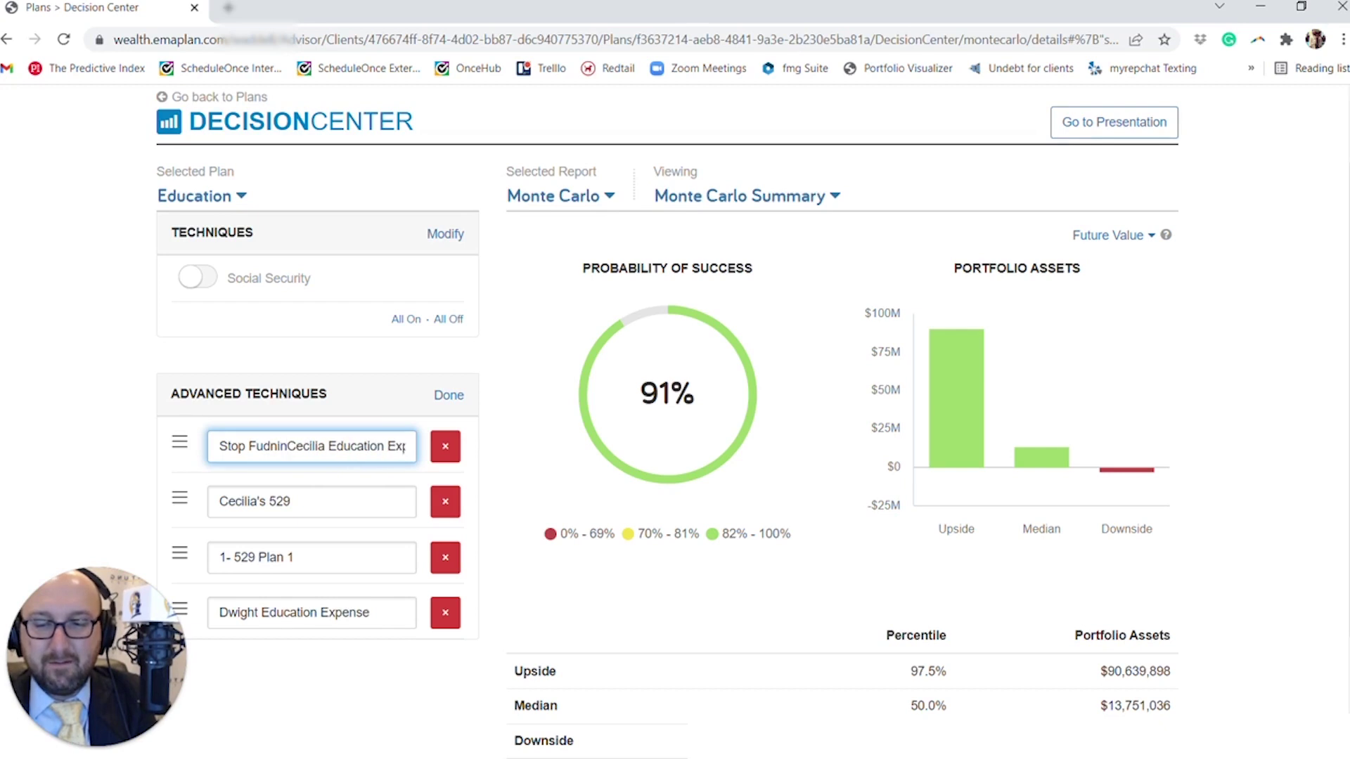
type("nding")
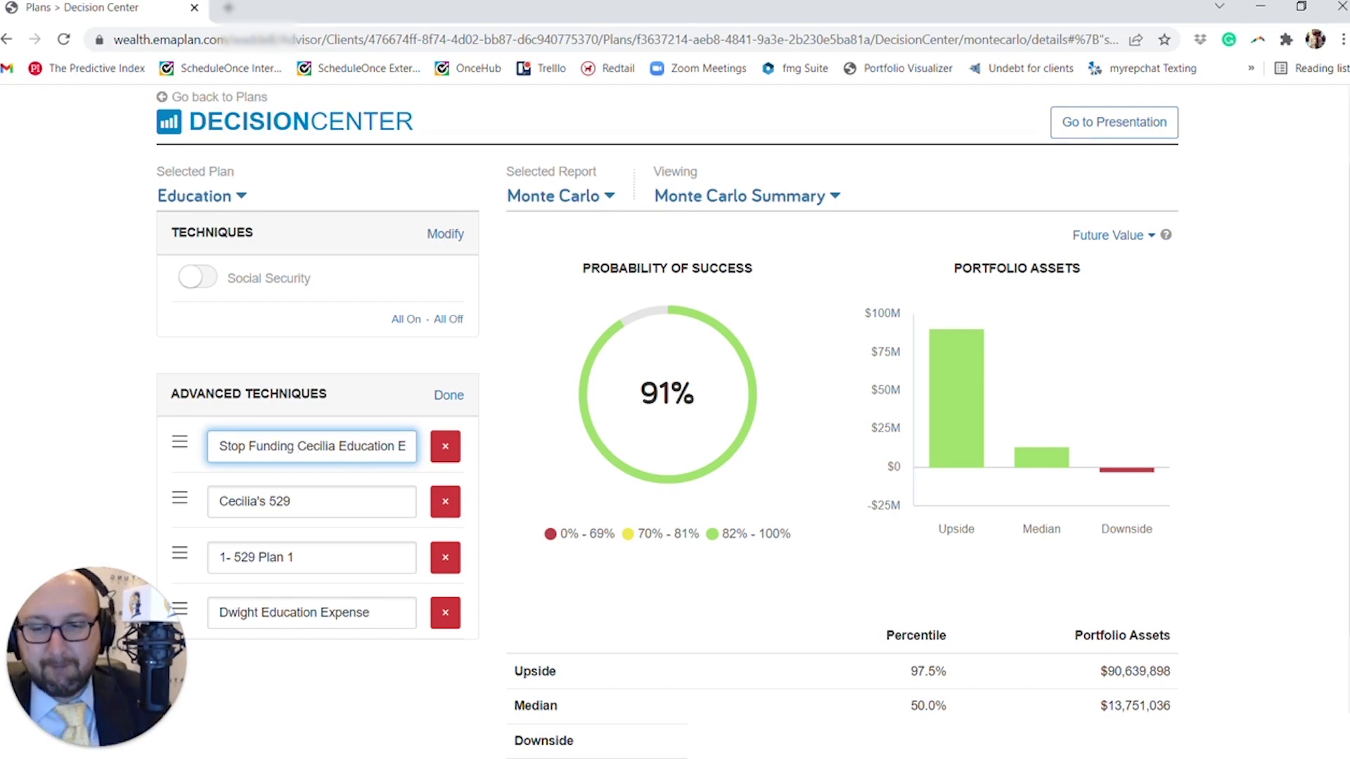
- Prefix the name of the second child's education expense technique with the same "Stop Funding" wording
left_click_drag(302, 446, 211, 445)
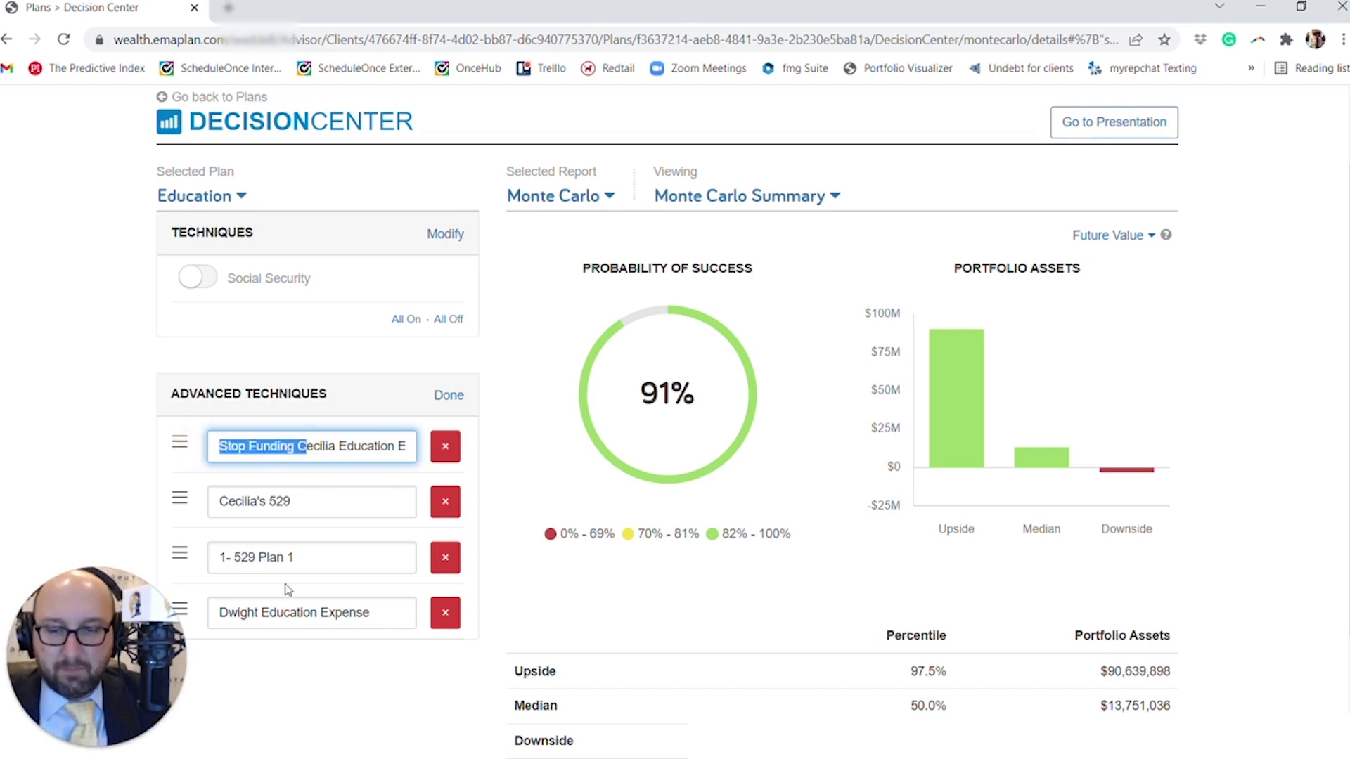
key("ctrl+c")
left_click(214, 612)
key("ctrl+v")
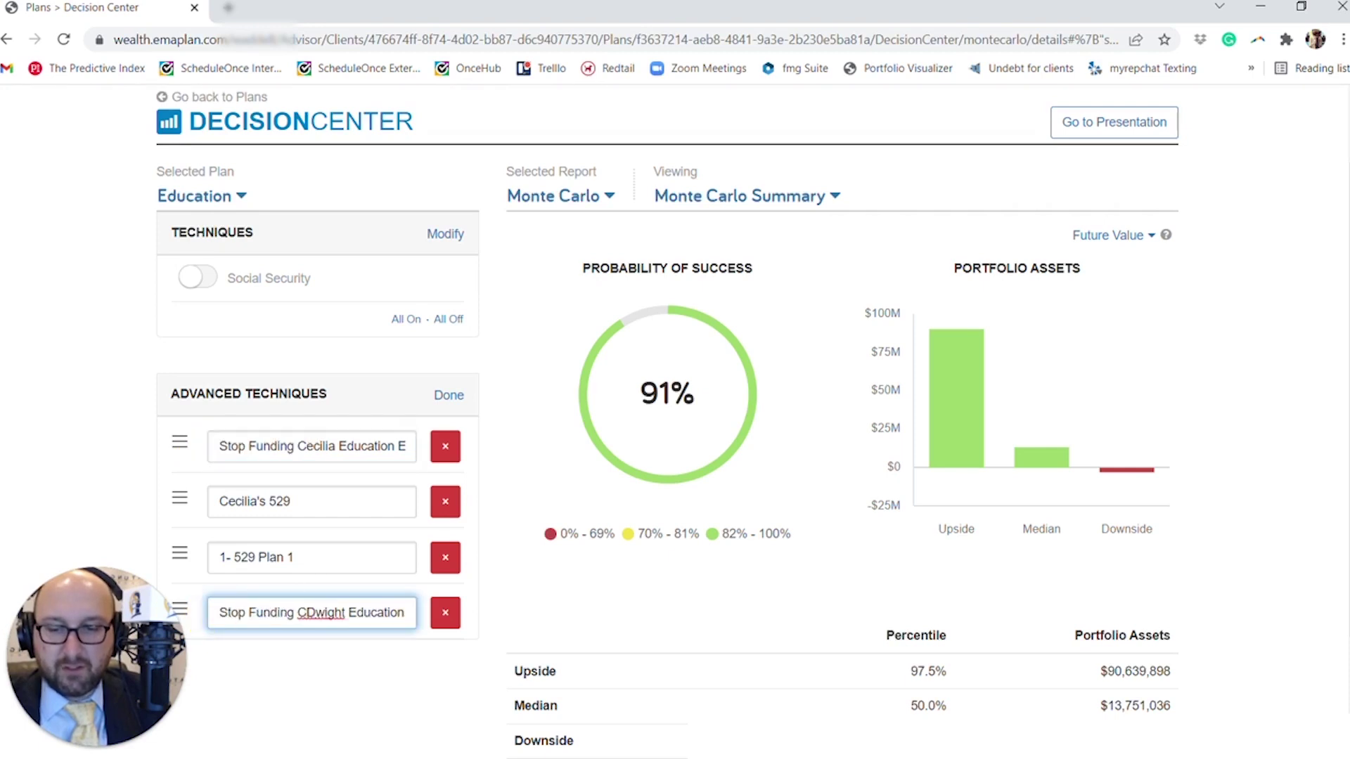
key("BackSpace")
key("BackSpace")
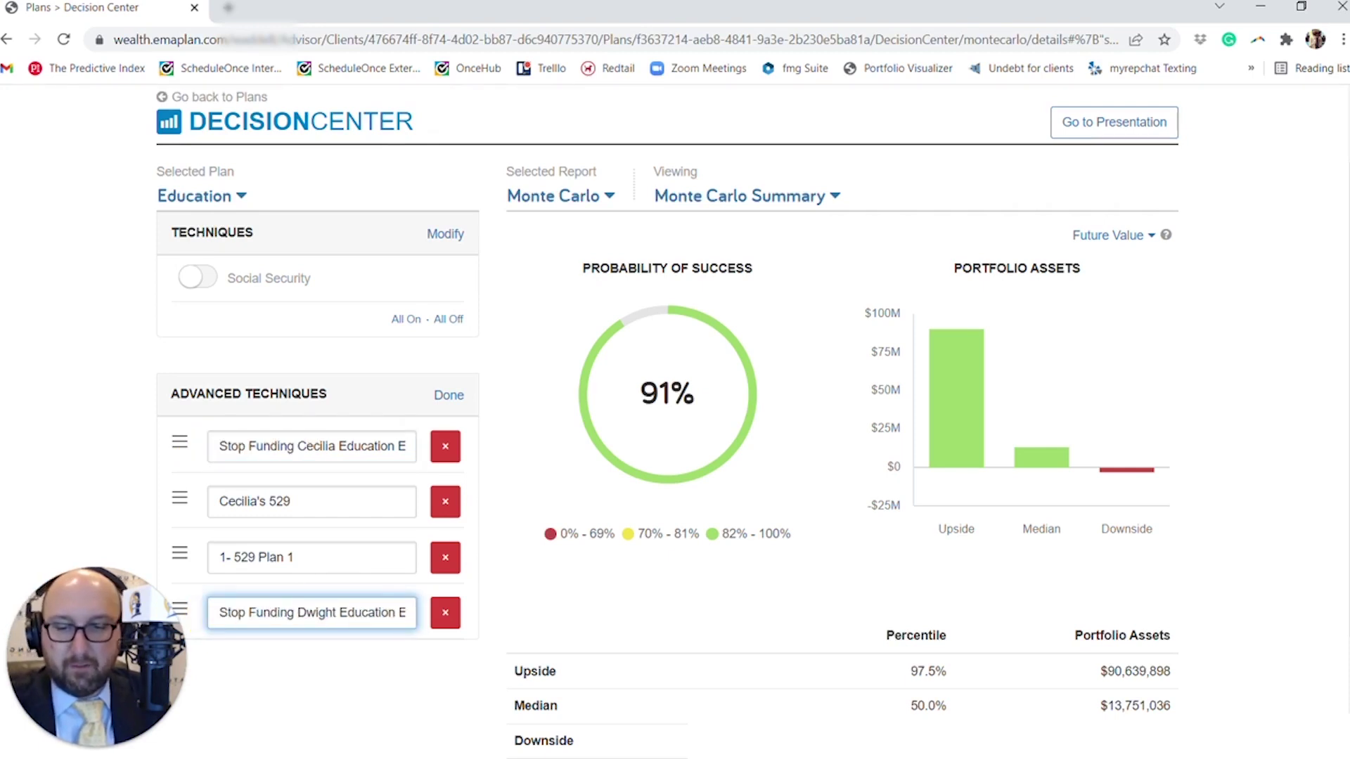
left_click(435, 407)
left_click(436, 406)
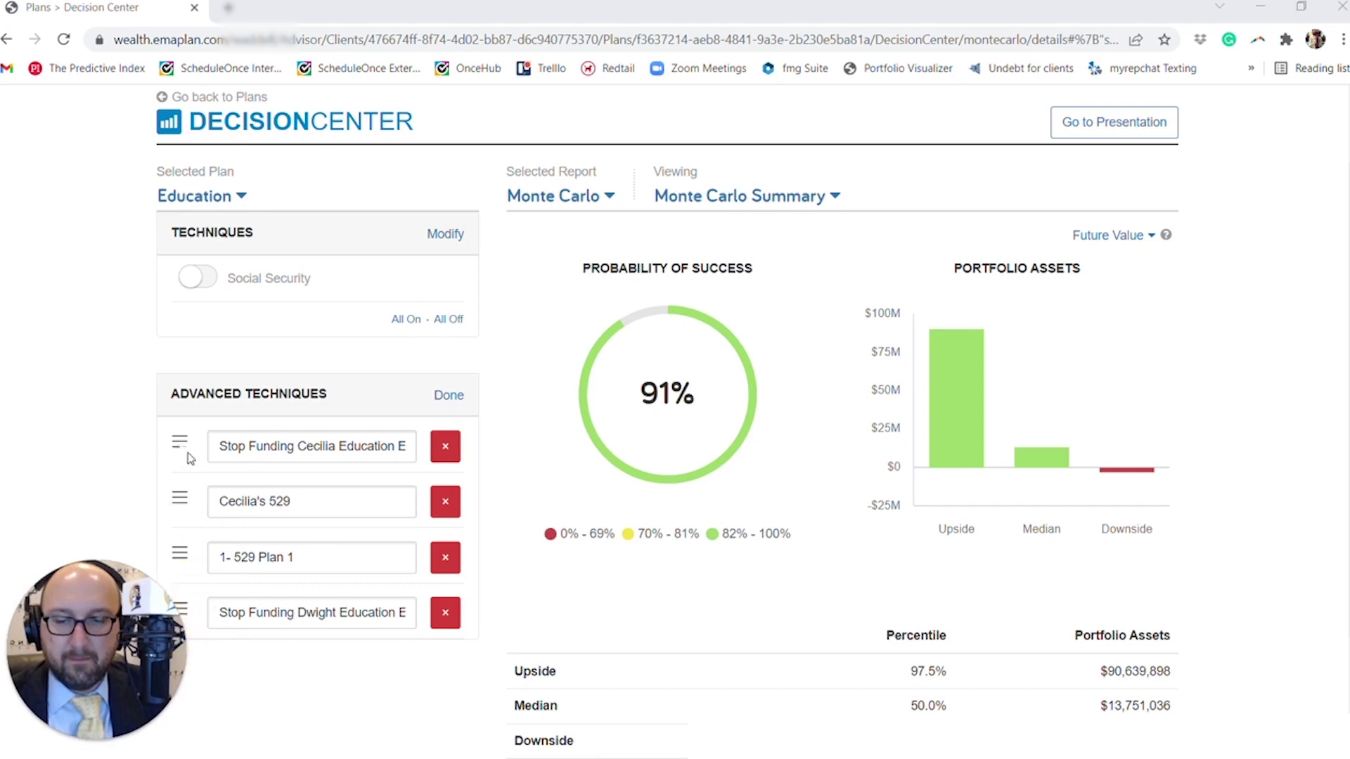
- Move the first child's Stop Funding technique below "1- 529 Plan 1" and finish modifying the advanced techniques
left_click_drag(182, 444, 186, 563)
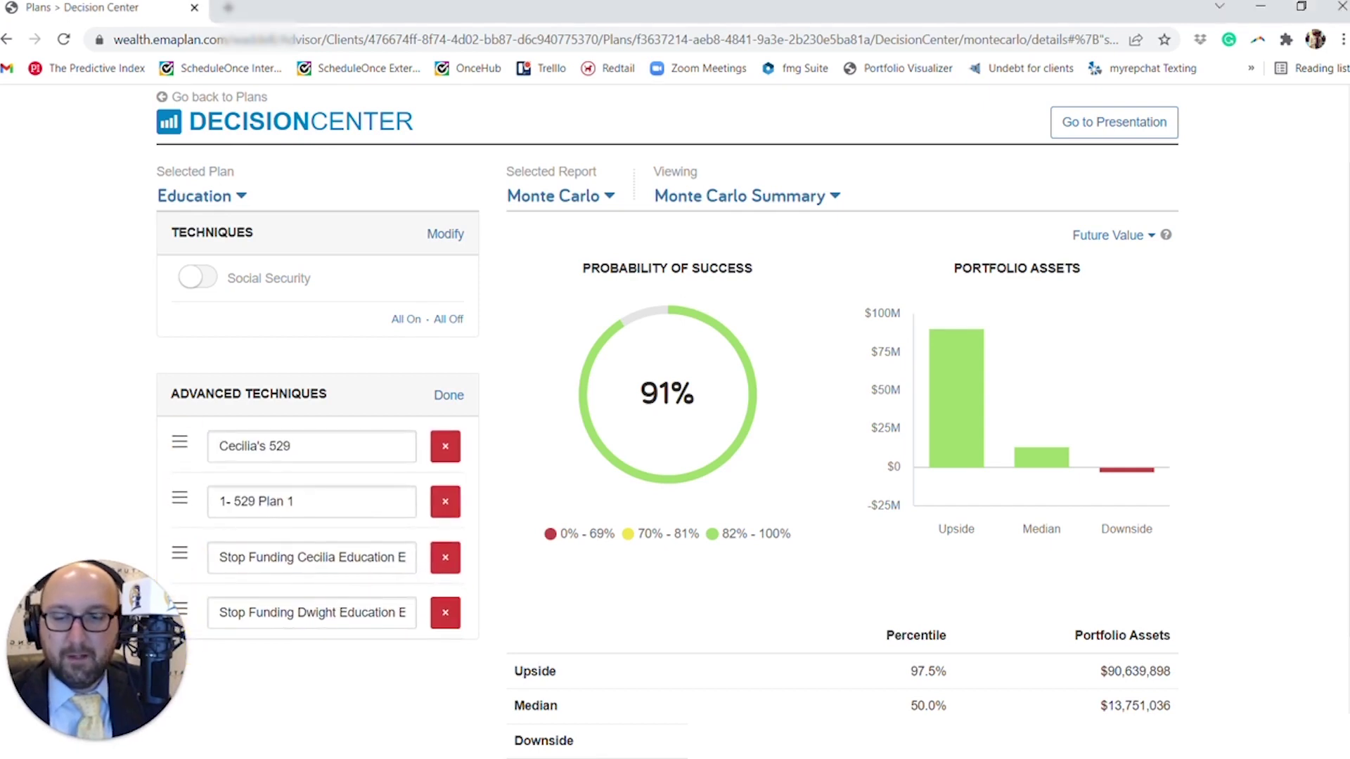
left_click(447, 395)
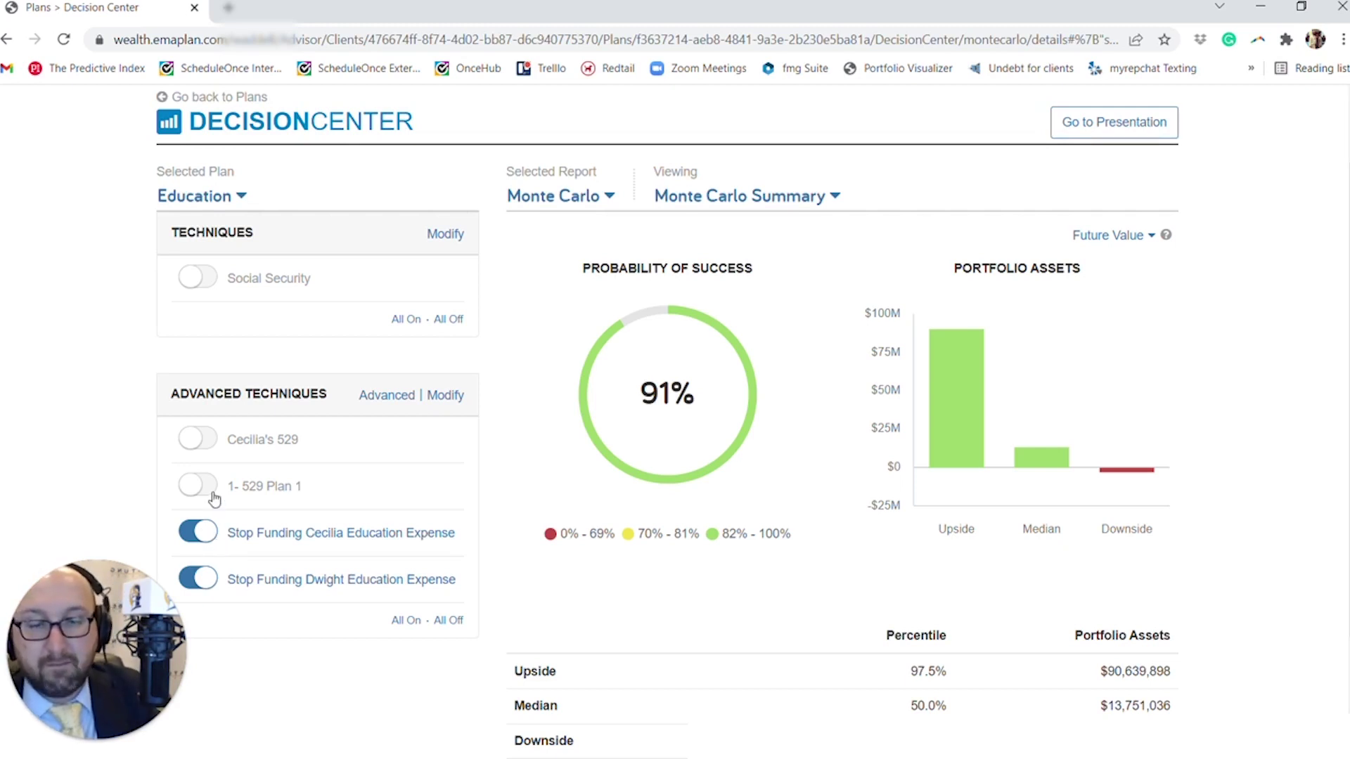
- Open the Goal Planner and add the Education scenario as a comparison to the current situation
scroll(221, 492, "up", 1)
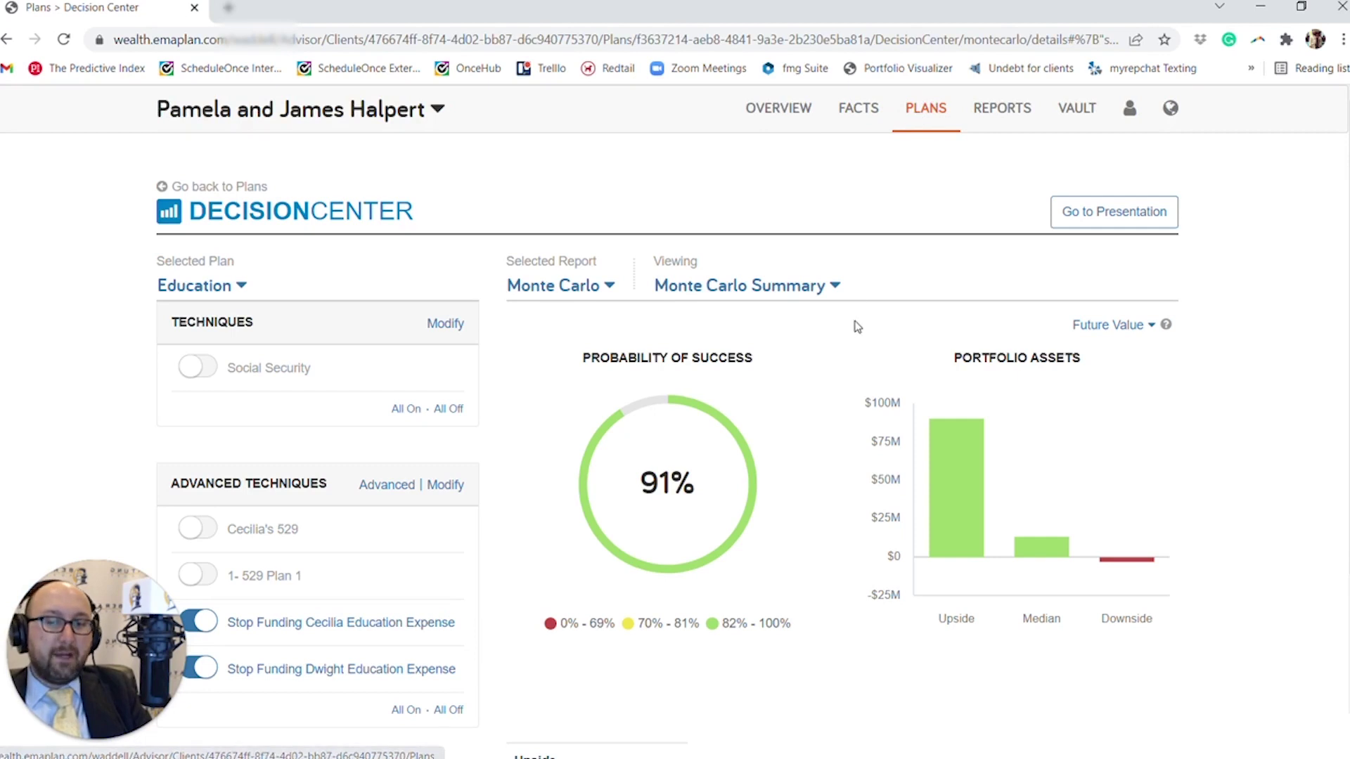
left_click(949, 108)
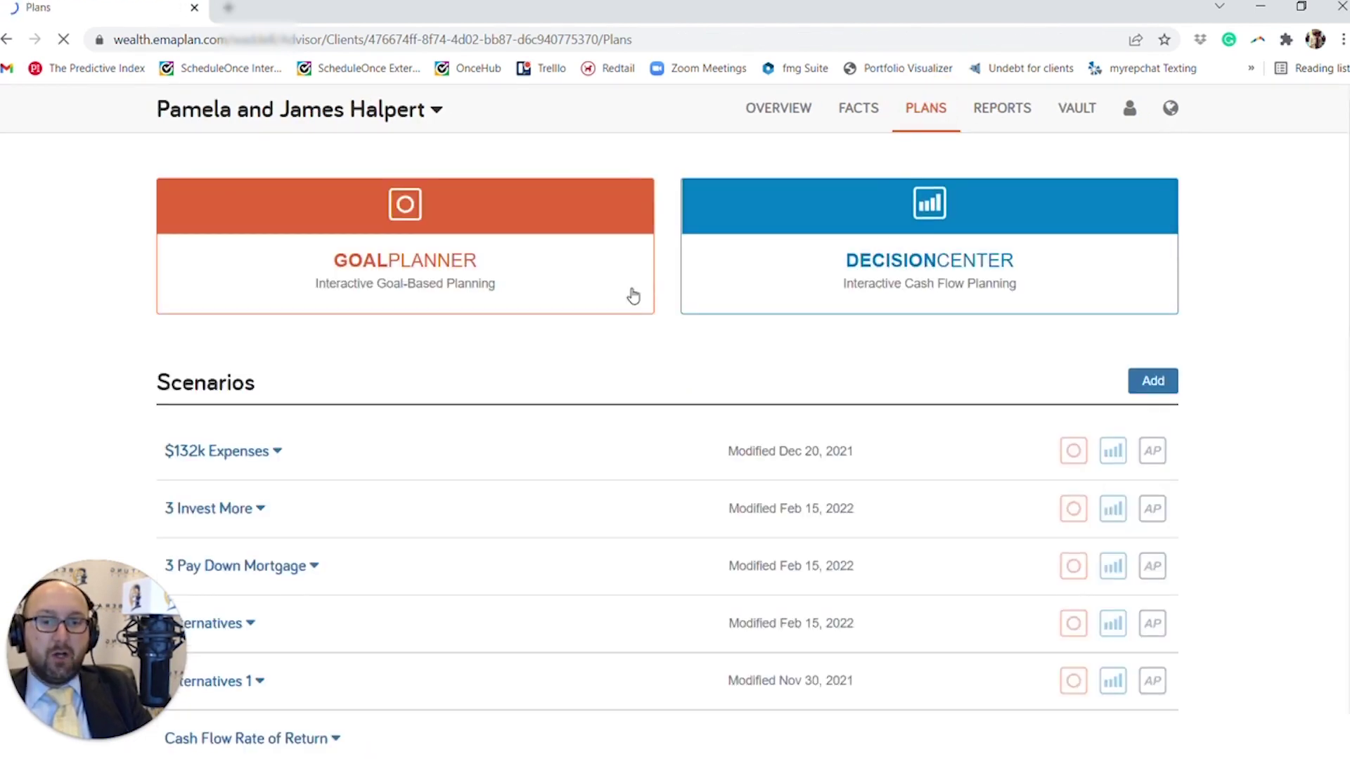
left_click(633, 296)
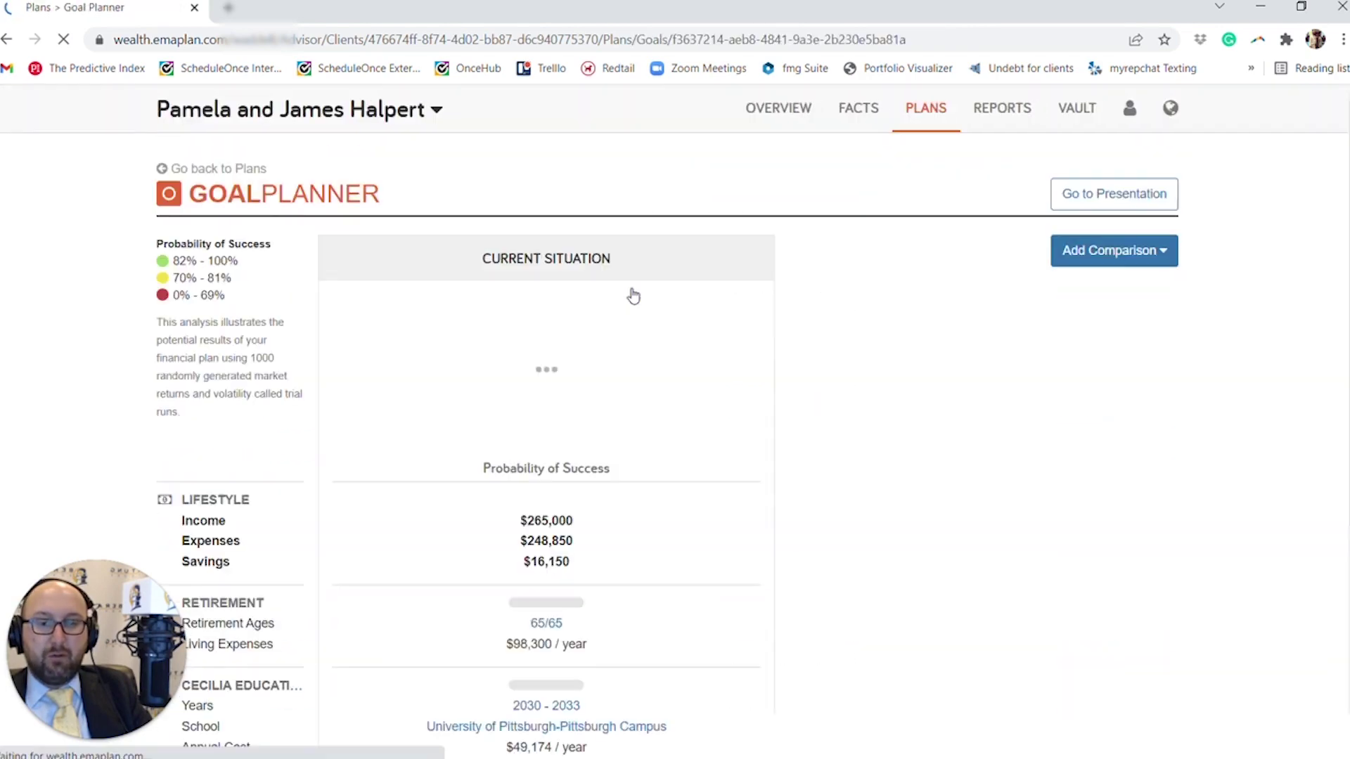
left_click(1074, 250)
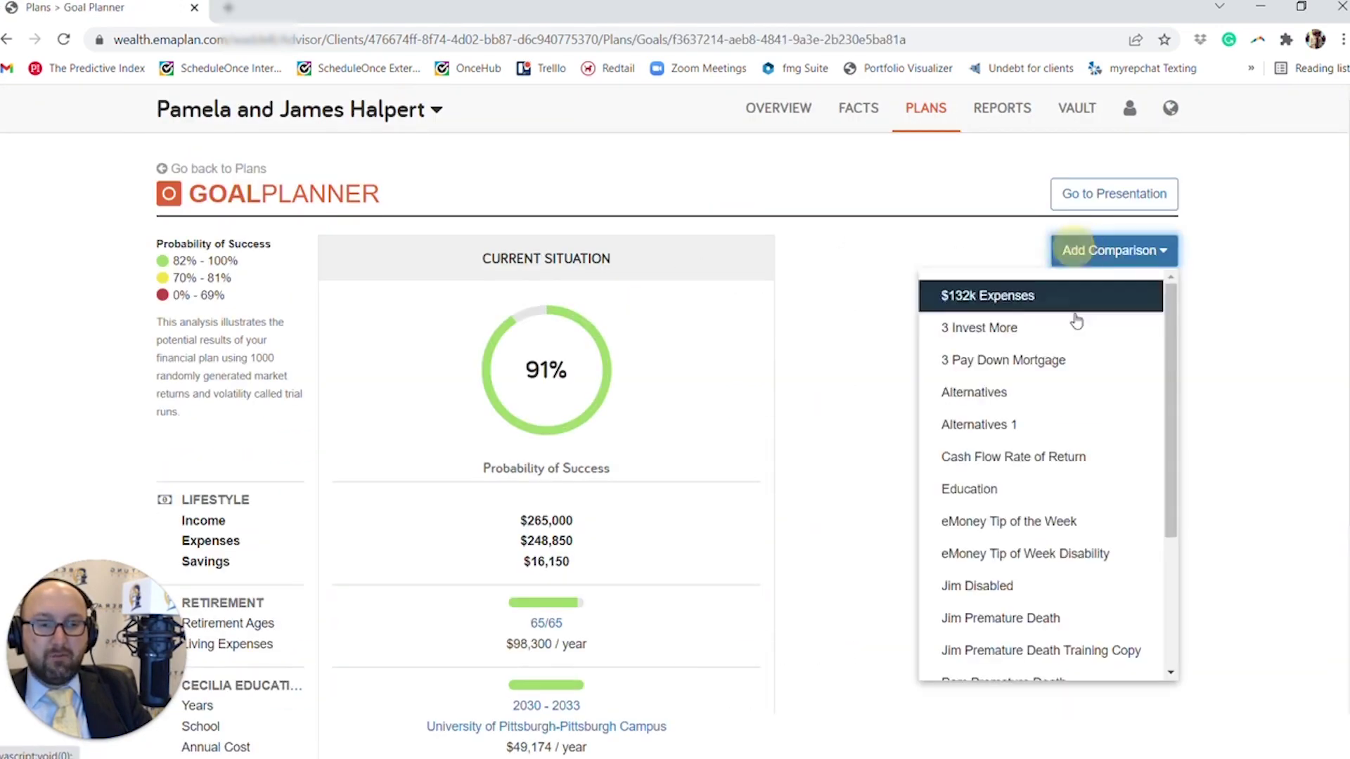
left_click(1002, 490)
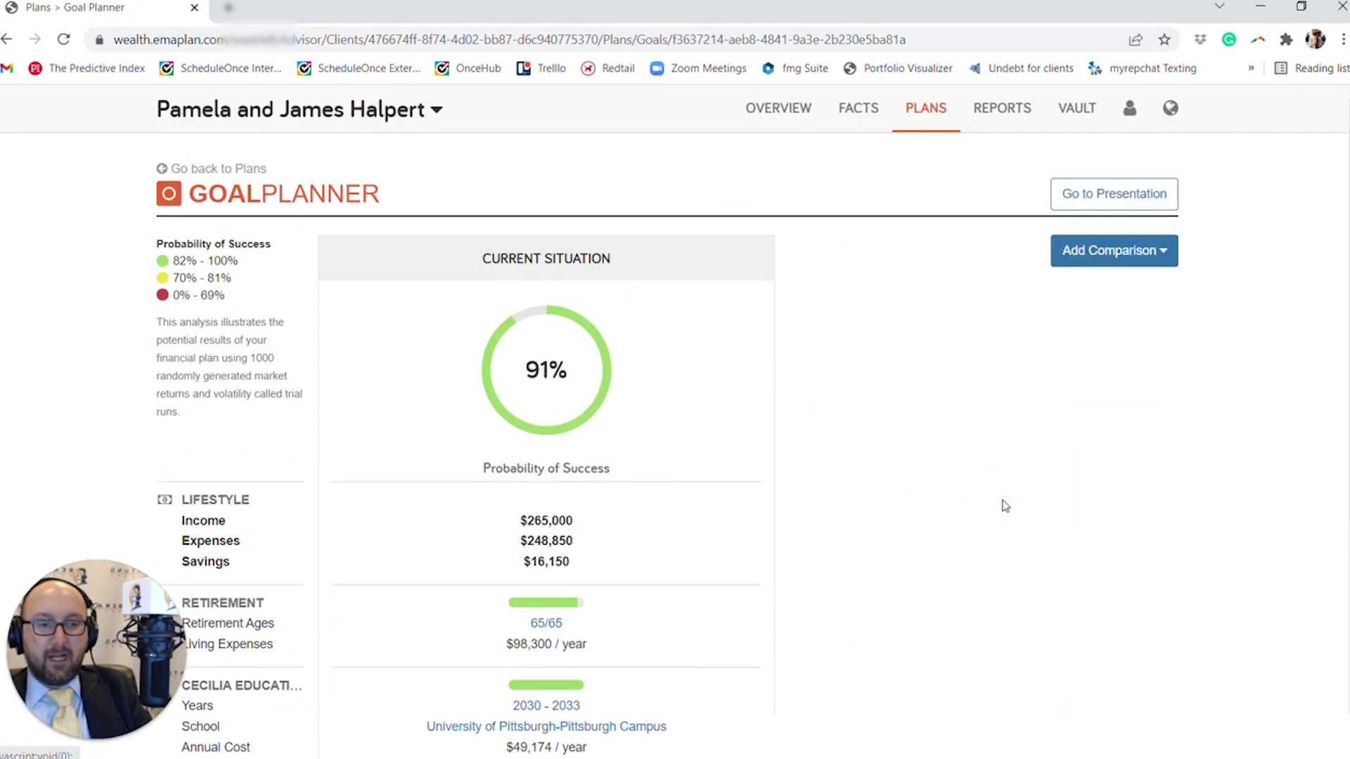
scroll(903, 422, "down", 4)
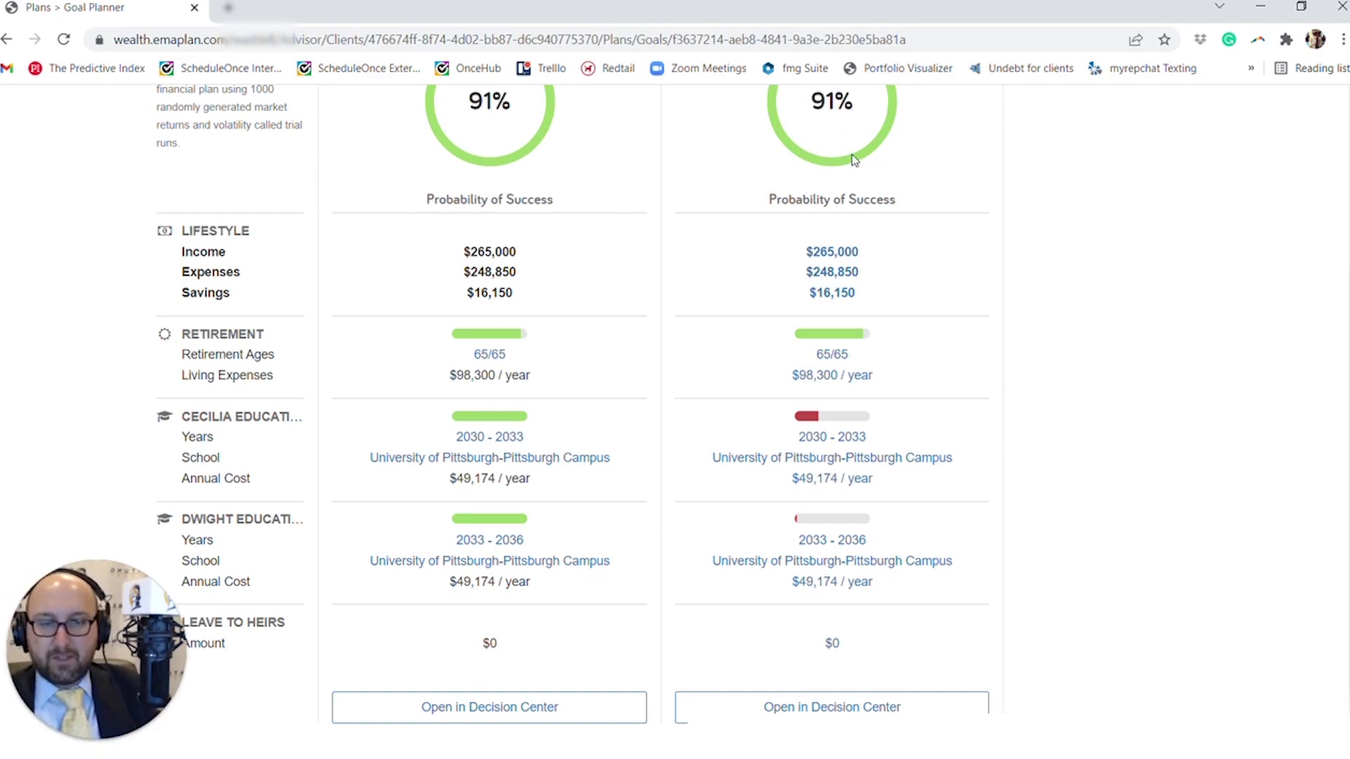
scroll(723, 503, "down", 1)
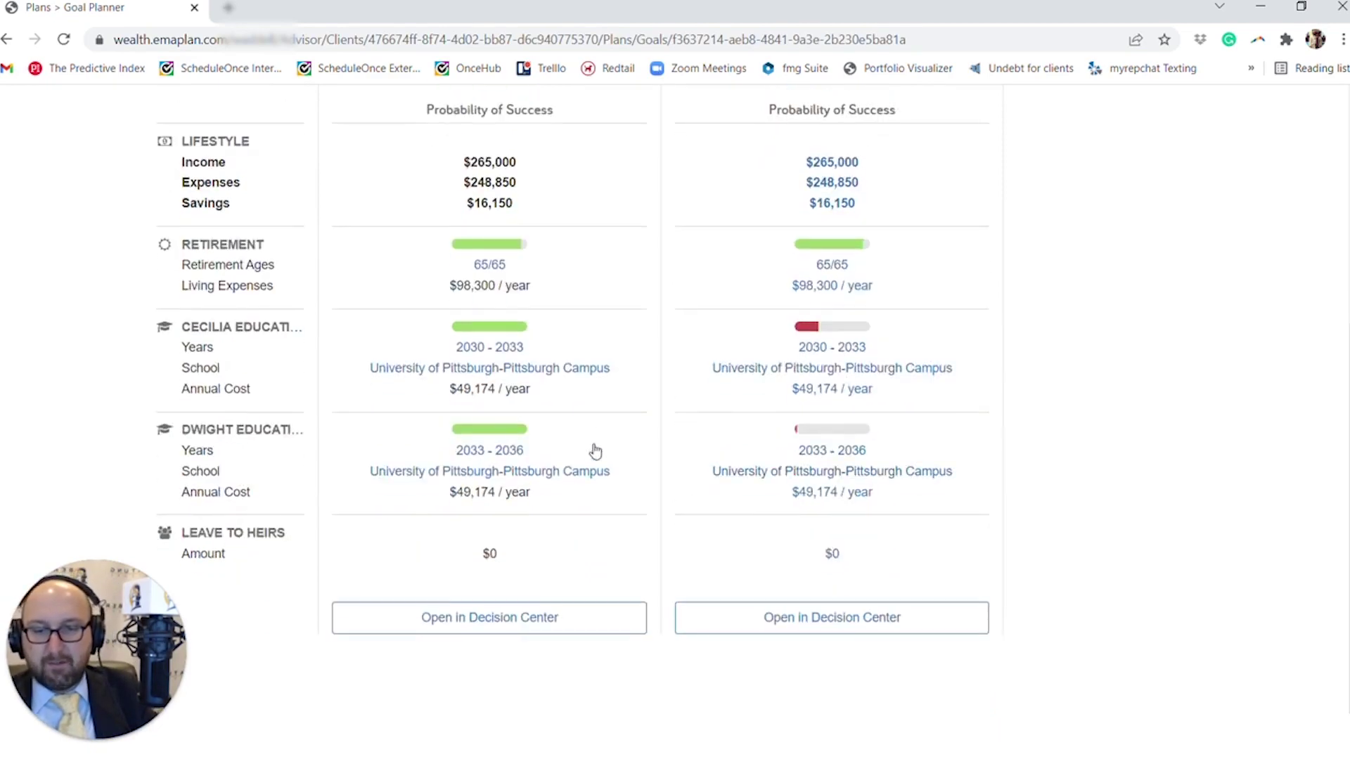
- Review the first child's education expense in the current situation across Cost, Funding, Overview, Worst Case and Likely Case, then close it
left_click(556, 377)
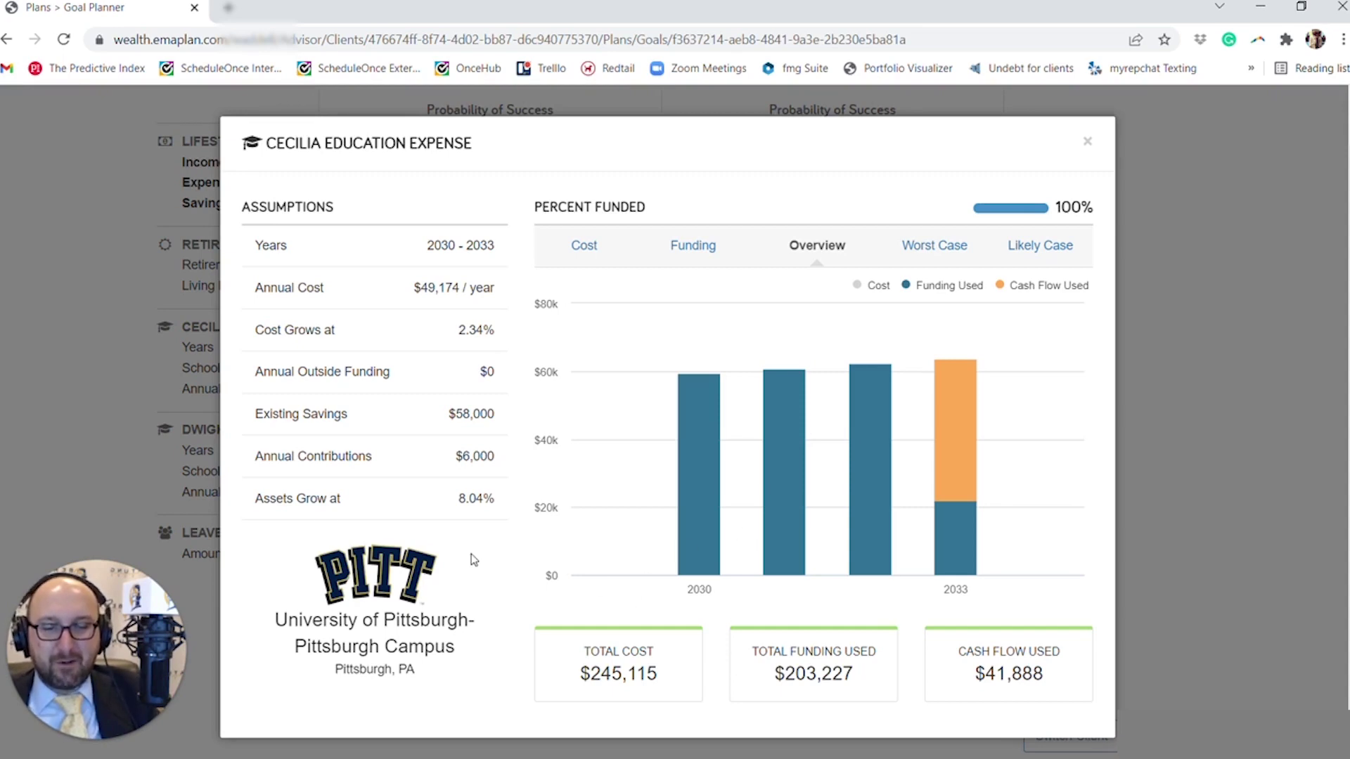
left_click(582, 252)
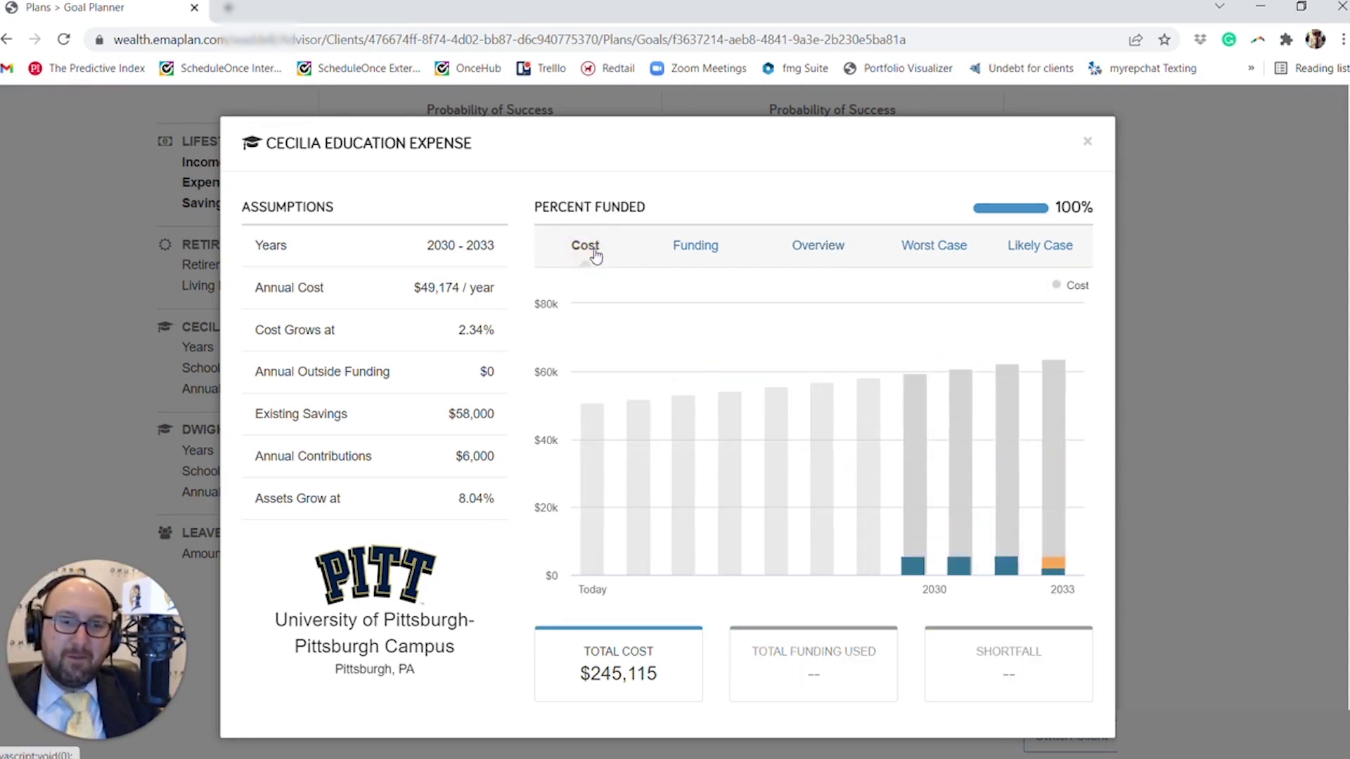
left_click(683, 248)
left_click(818, 246)
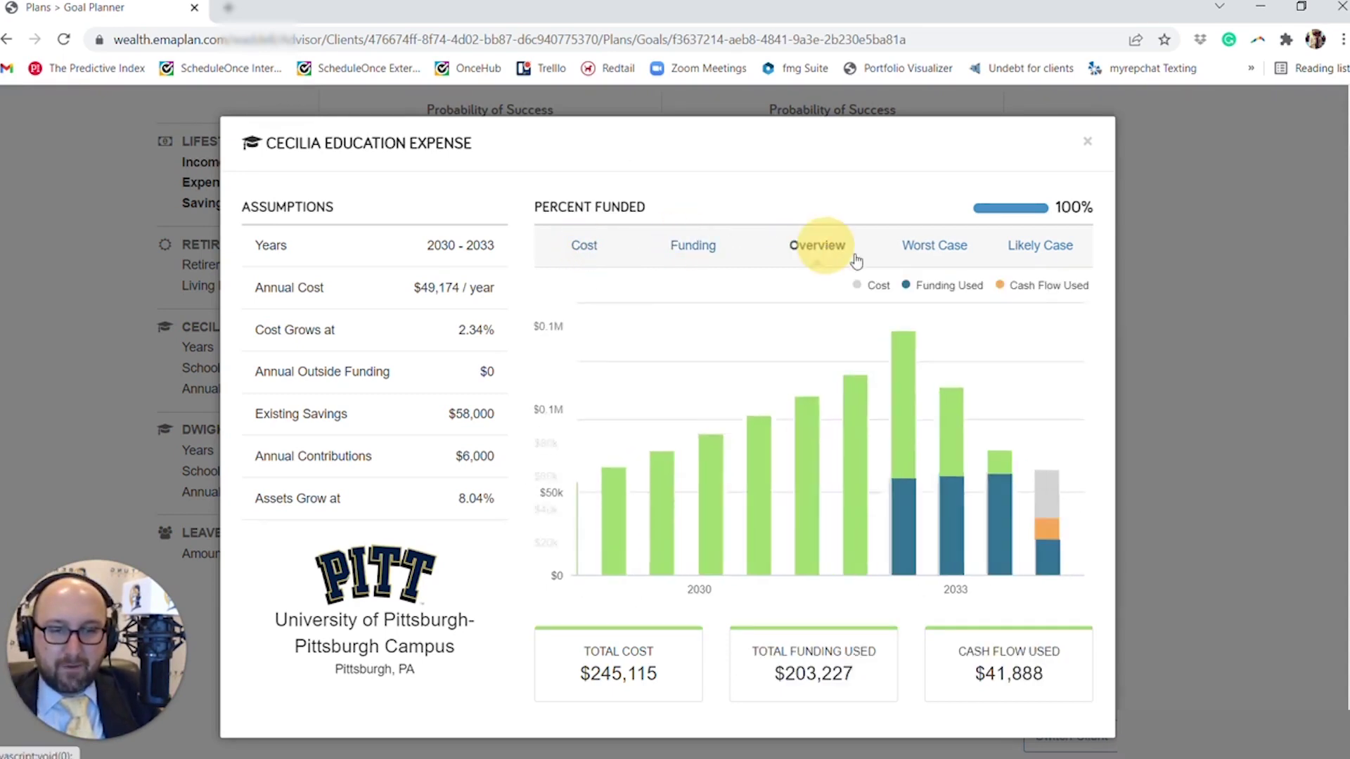
left_click(918, 250)
left_click(1028, 240)
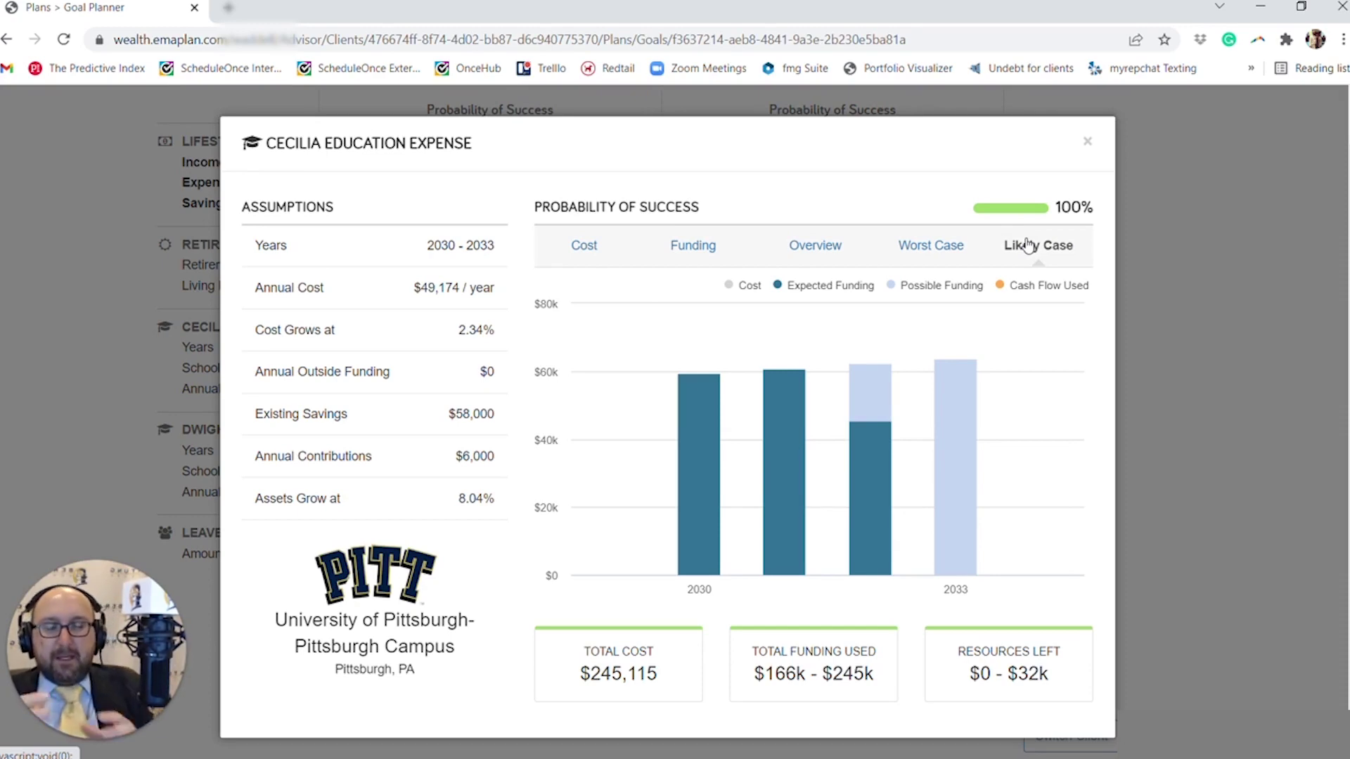
left_click(1087, 141)
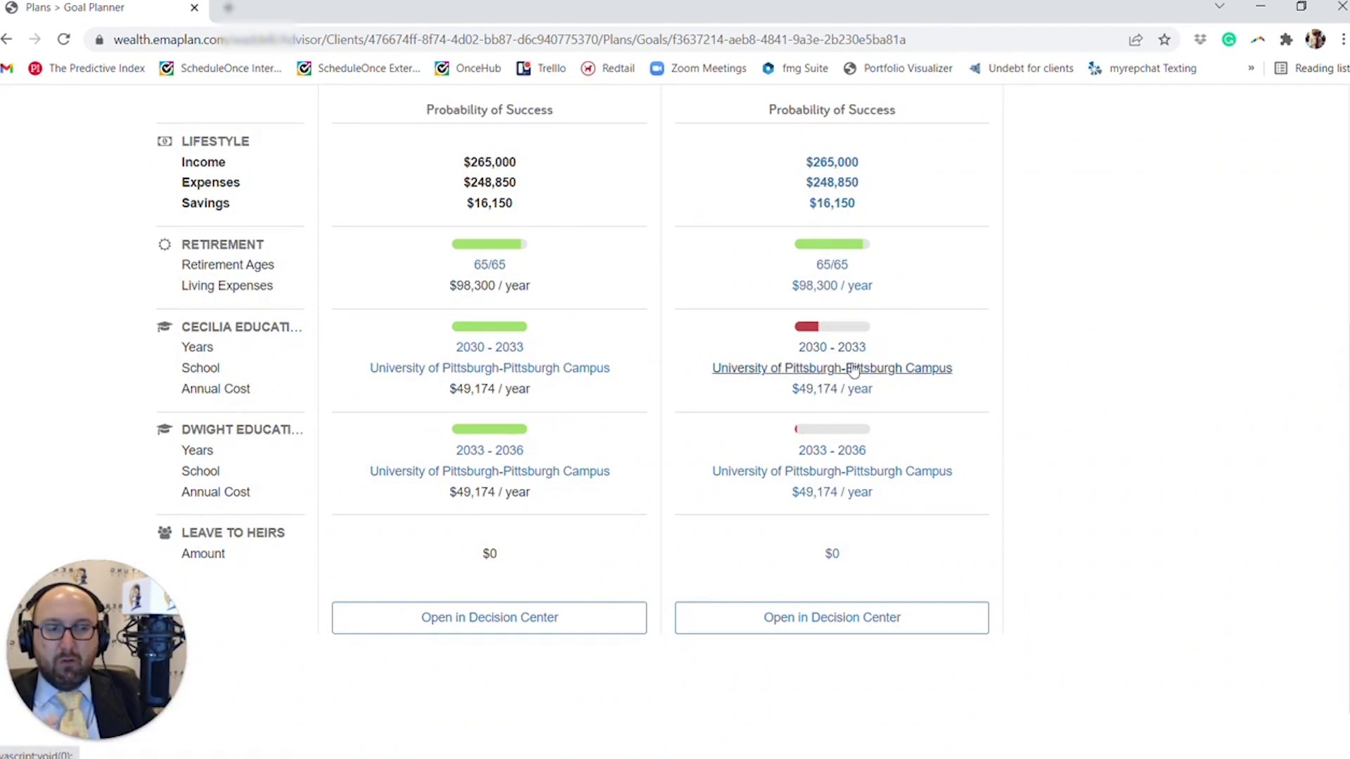
- Review the first child's education expense in the Education scenario under Funding and Overview, then close it
left_click(847, 349)
left_click(724, 314)
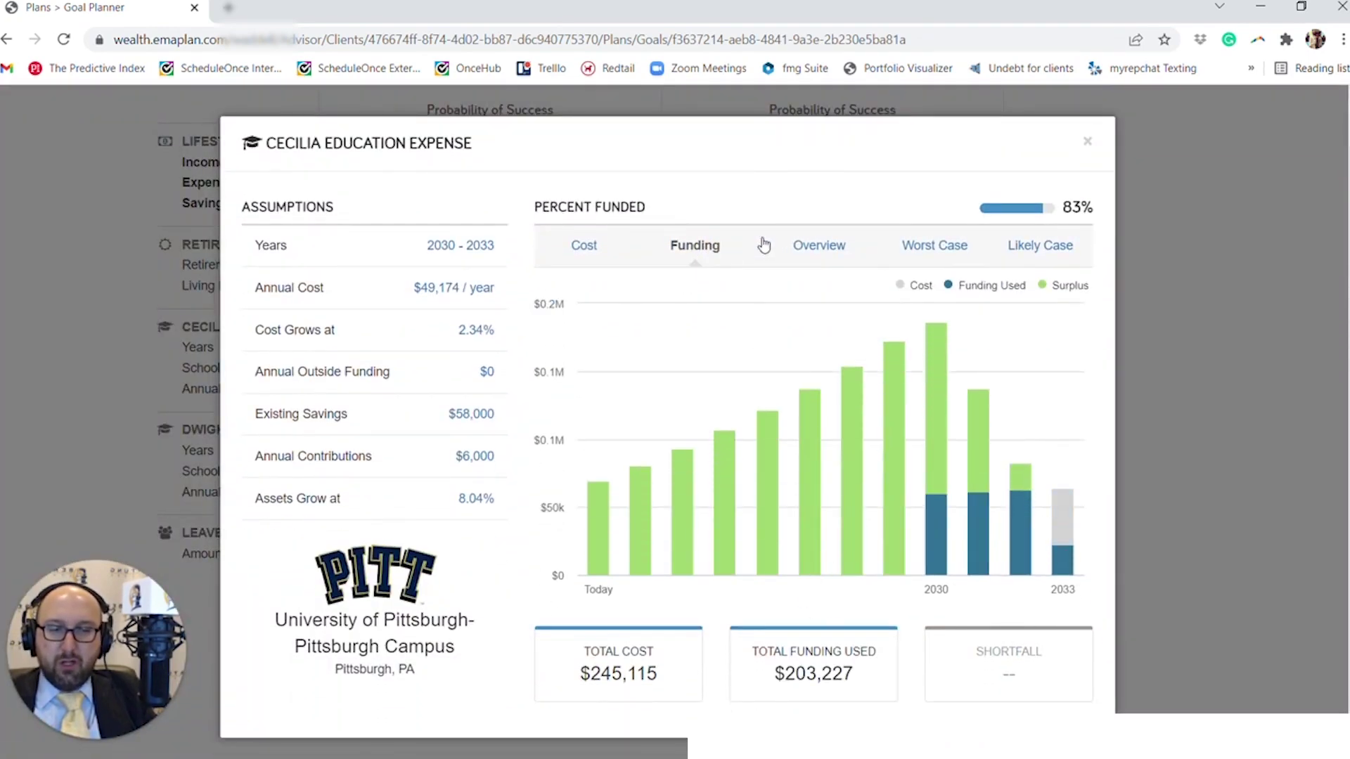
left_click(815, 246)
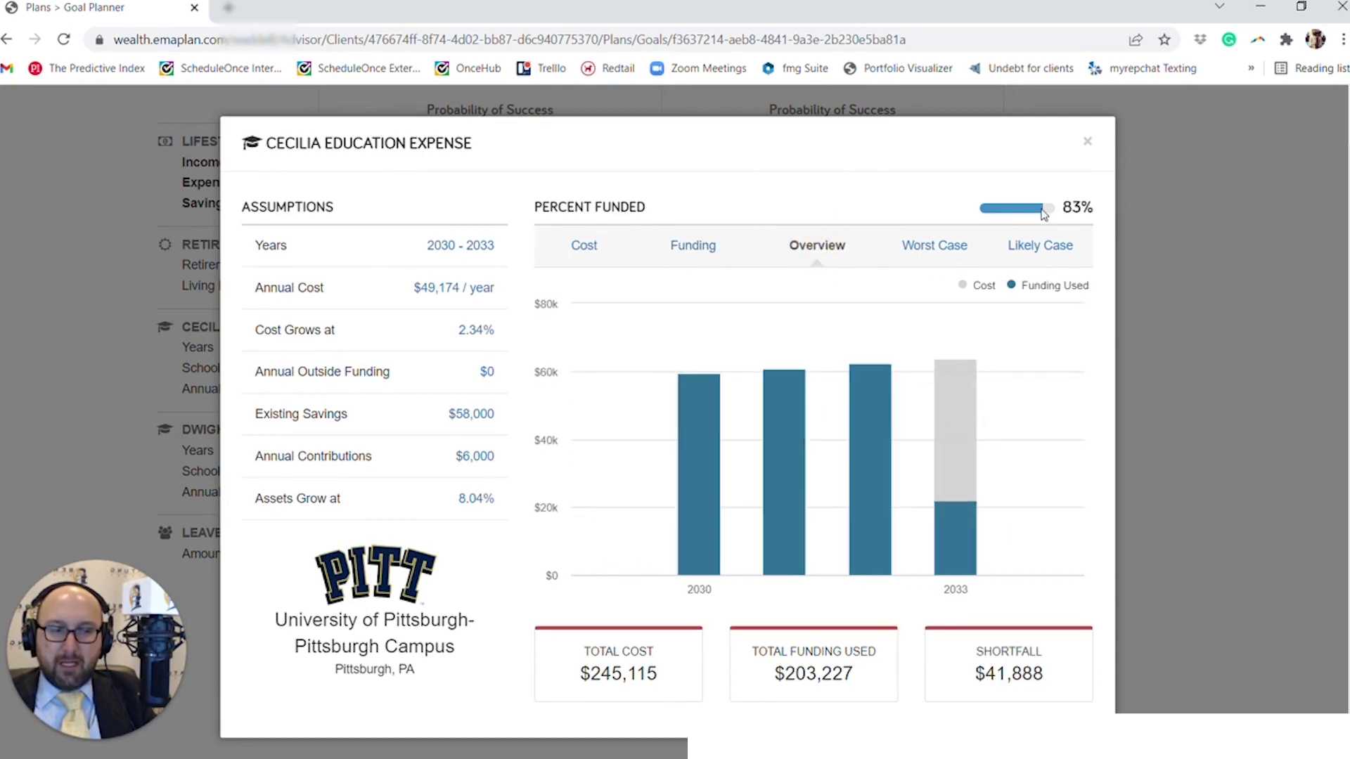
left_click(1087, 144)
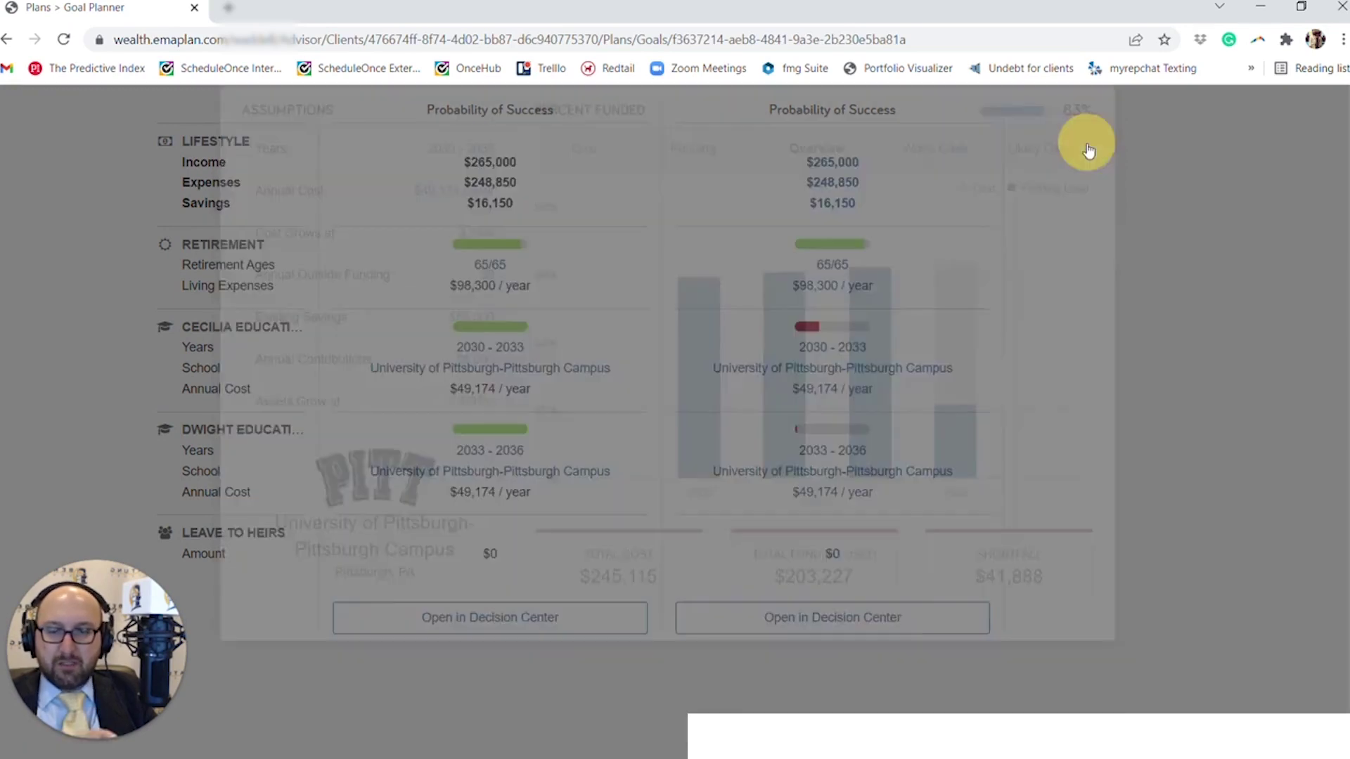
- Go to the Goal Planning presentation and look through its list of included items
scroll(1009, 320, "up", 3)
scroll(1010, 320, "up", 3)
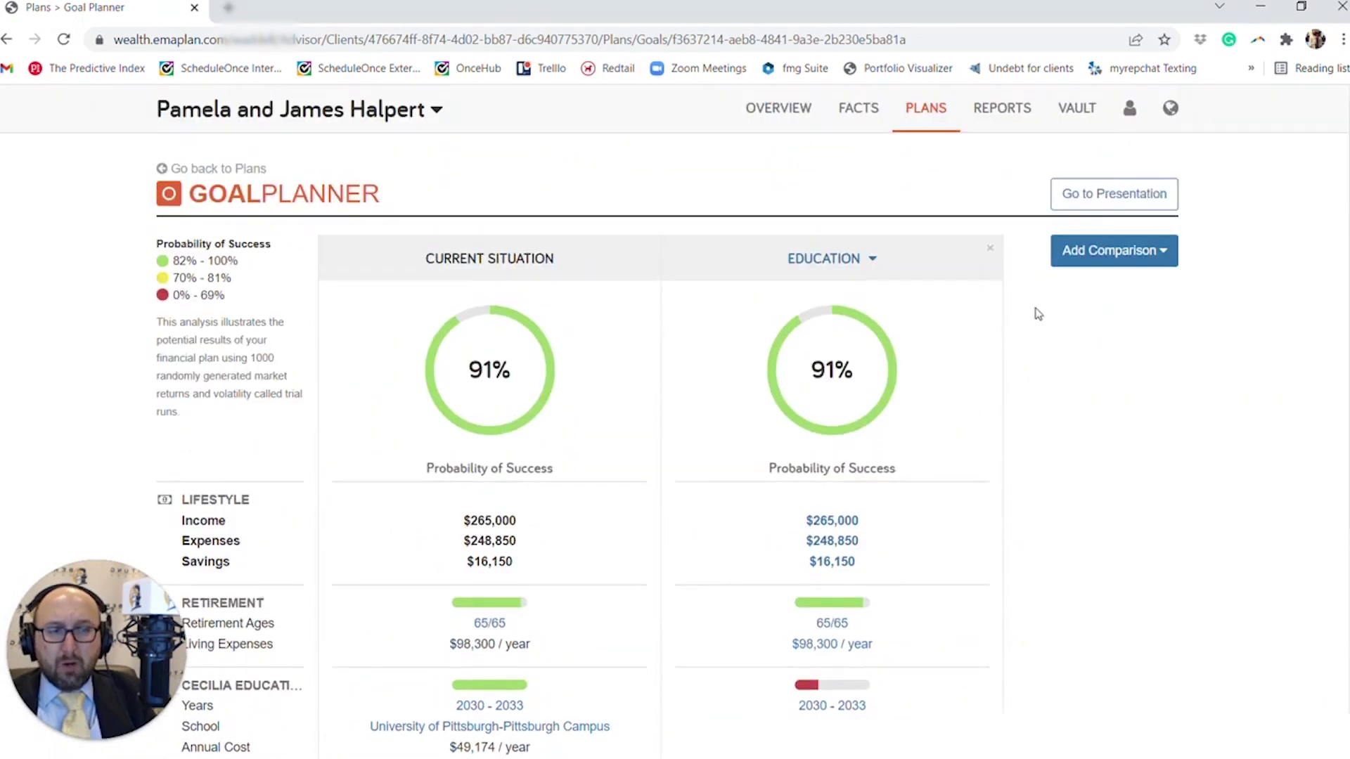
left_click(1127, 209)
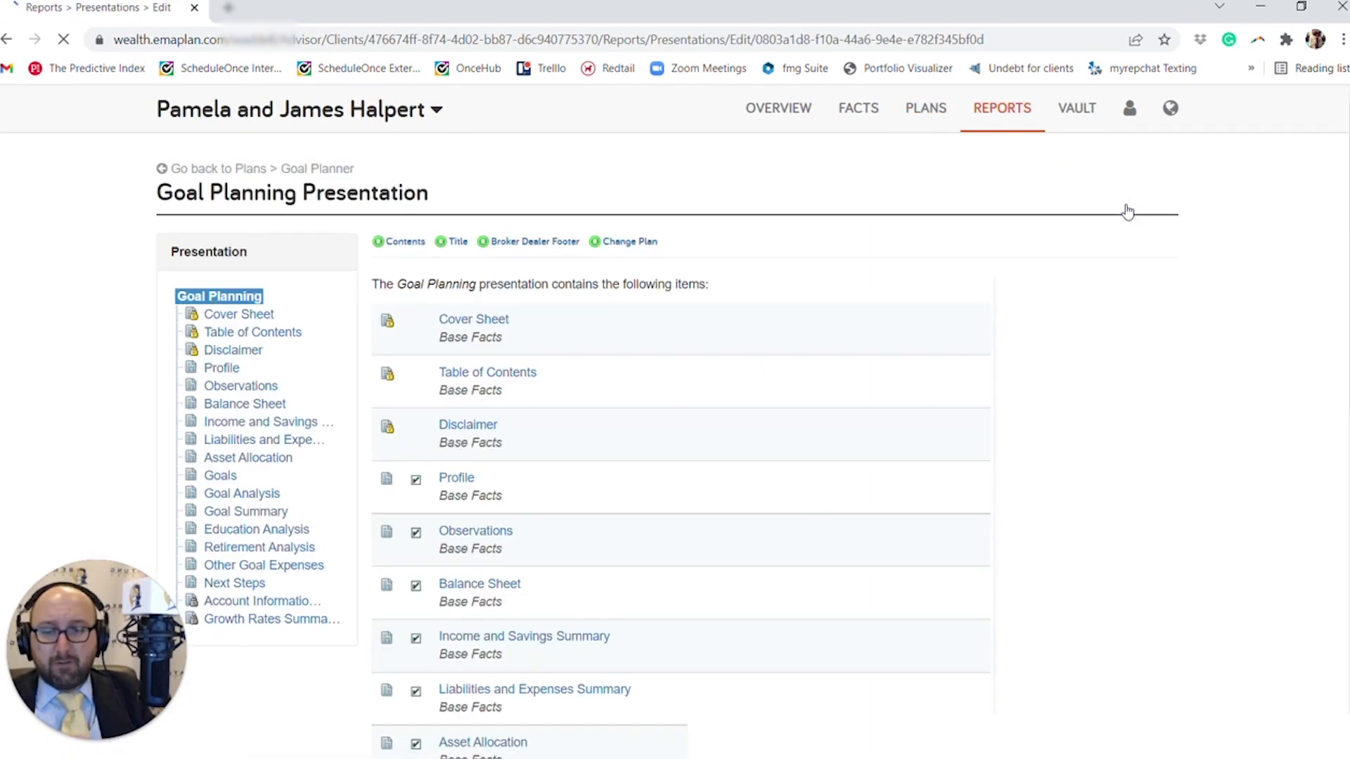
scroll(1139, 184, "down", 6)
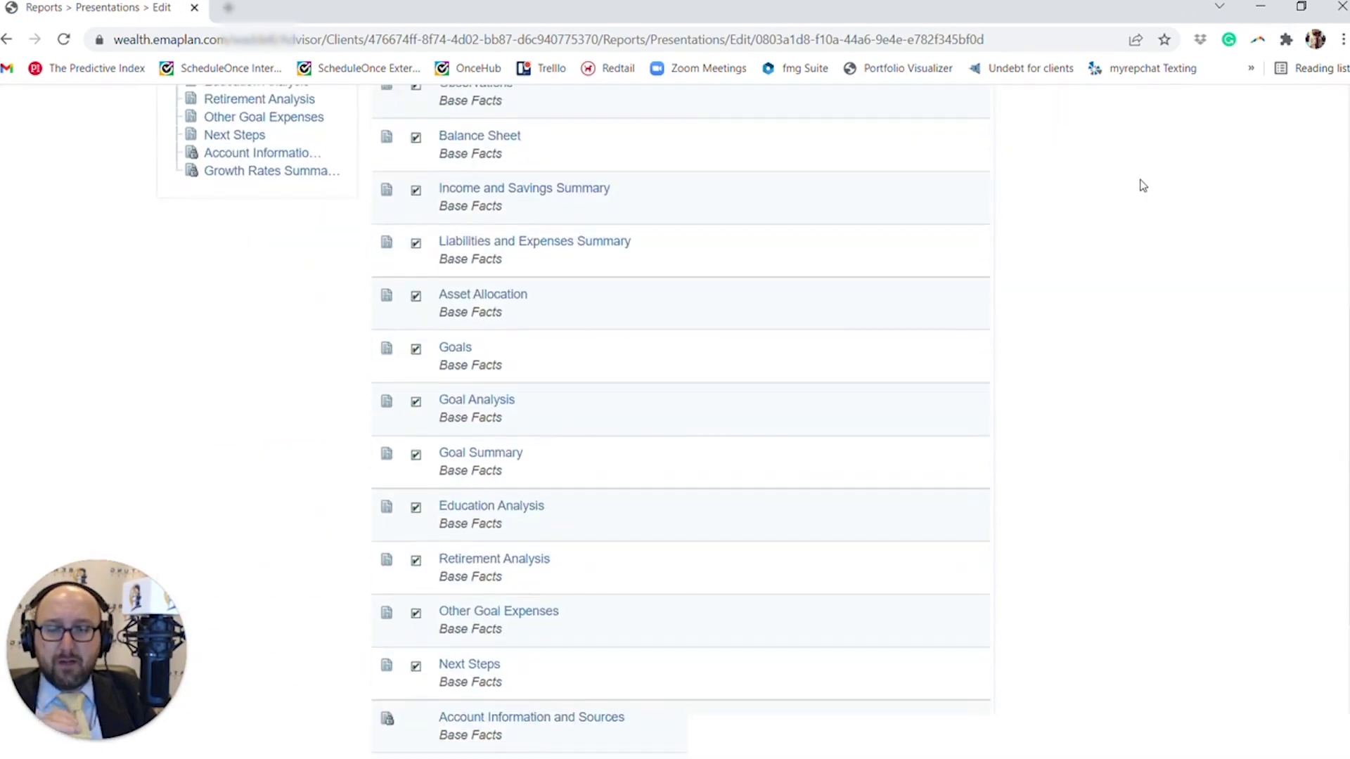
scroll(1138, 182, "down", 4)
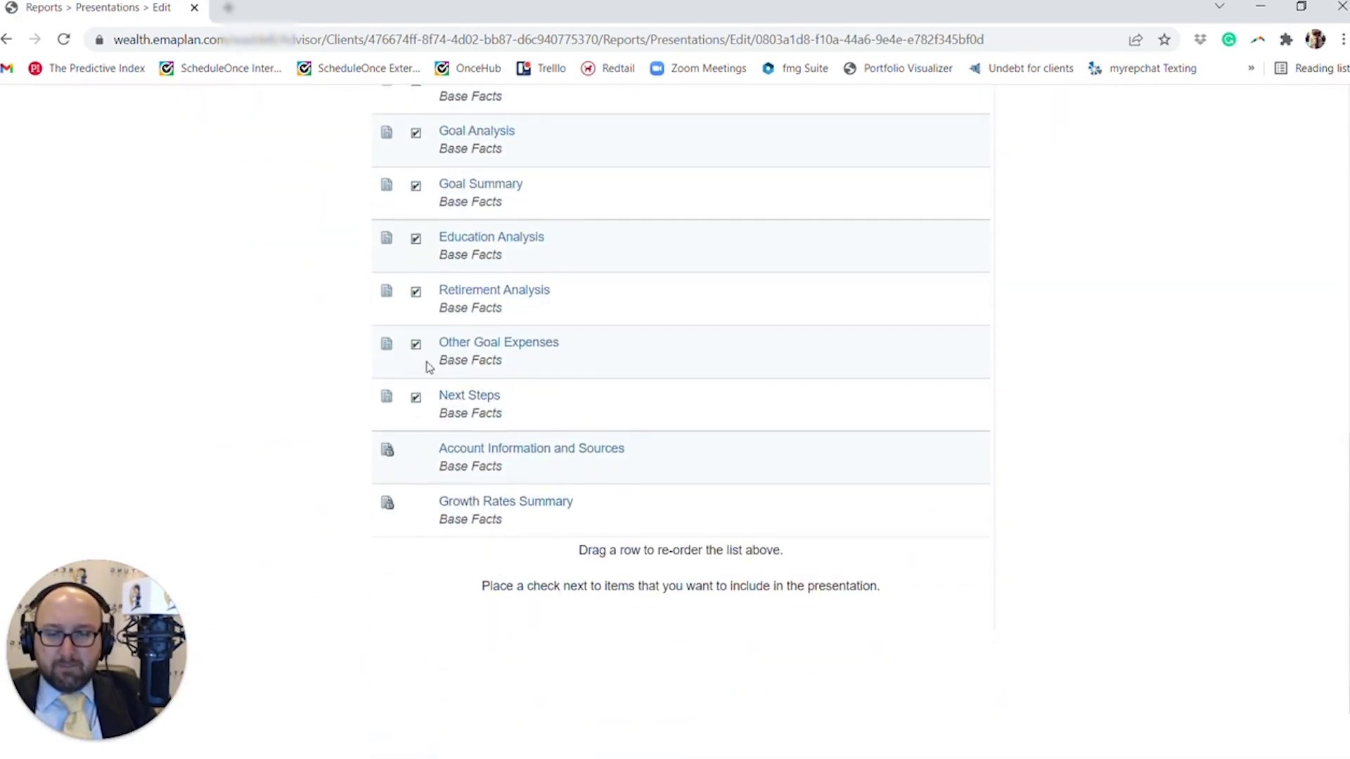
scroll(799, 307, "up", 10)
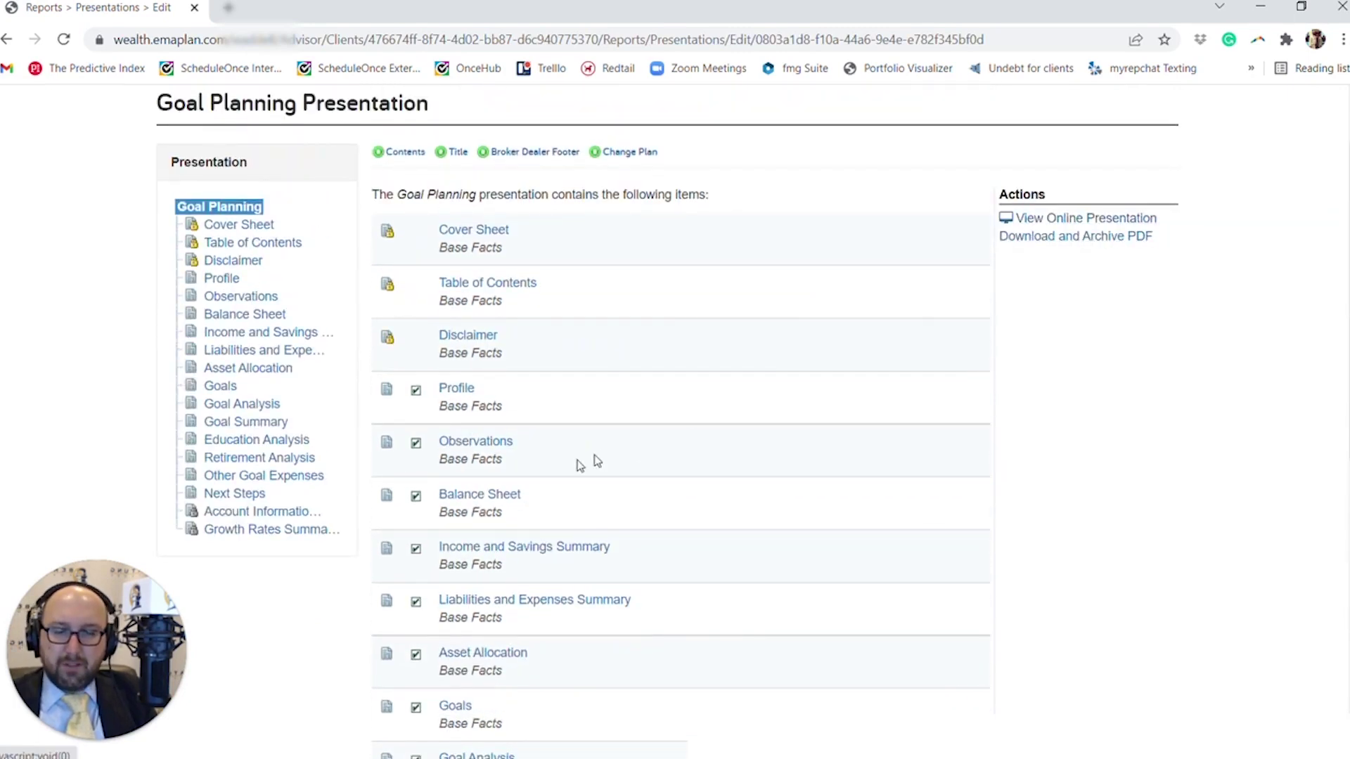
- View the Goal Planning presentation online and go to its Education Analysis page
left_click(1122, 220)
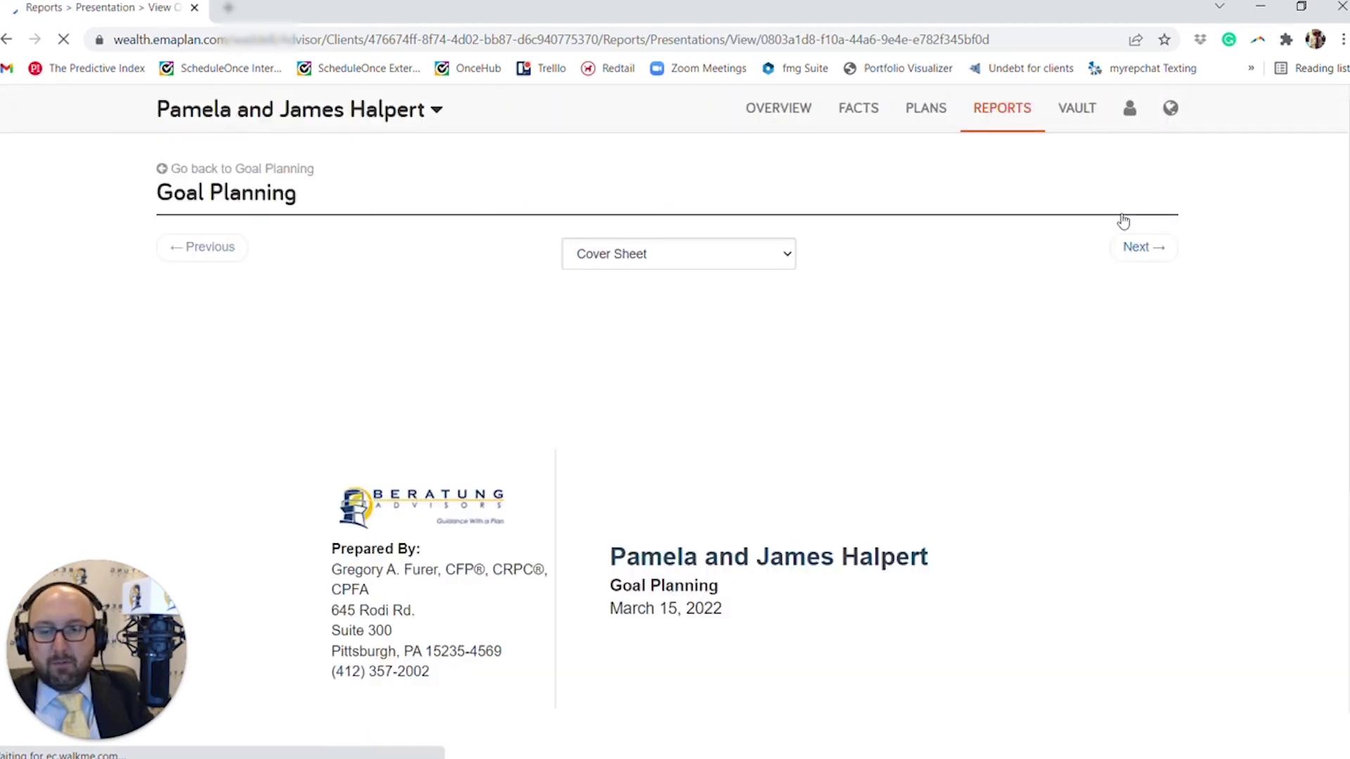
left_click(606, 256)
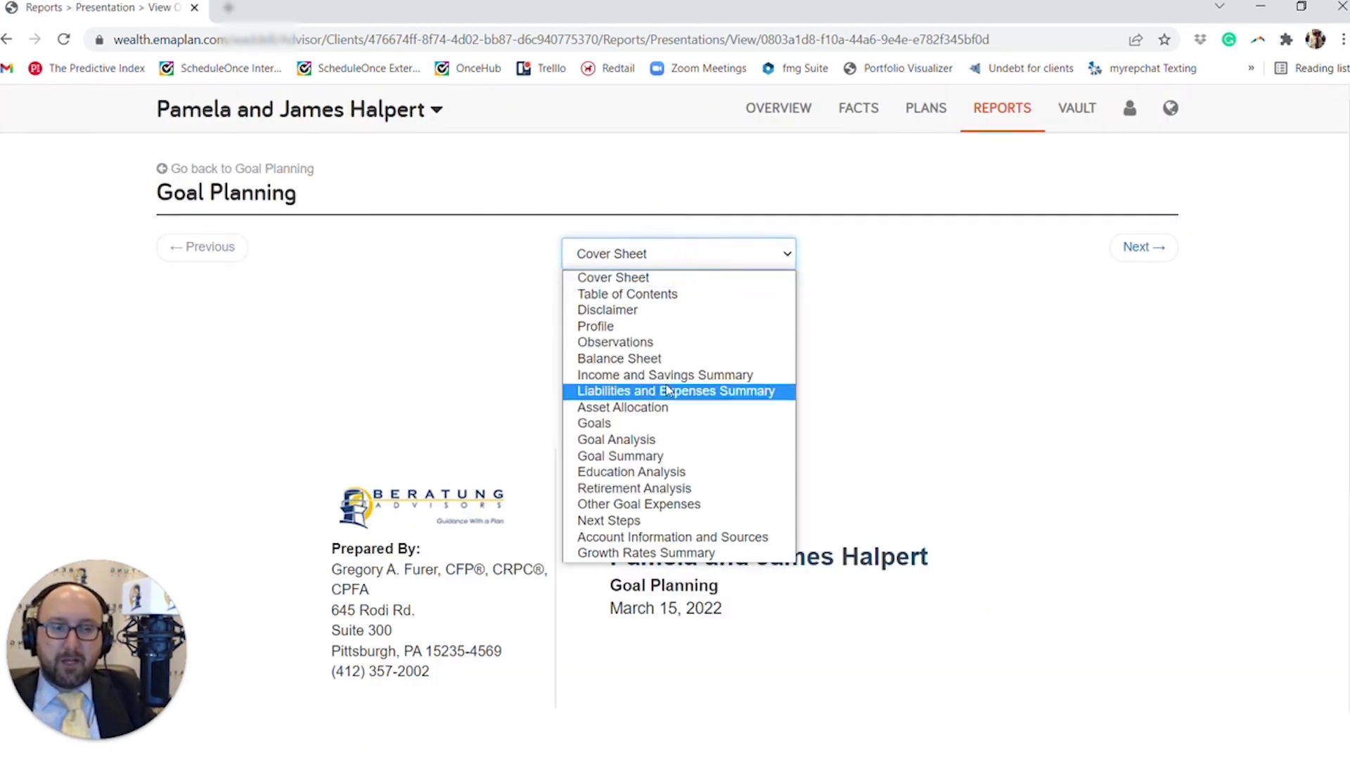
left_click(658, 471)
- Examine both children's costs, funding and options for meeting needs in the Education Analysis for Base Facts and the Education scenario
scroll(656, 473, "down", 5)
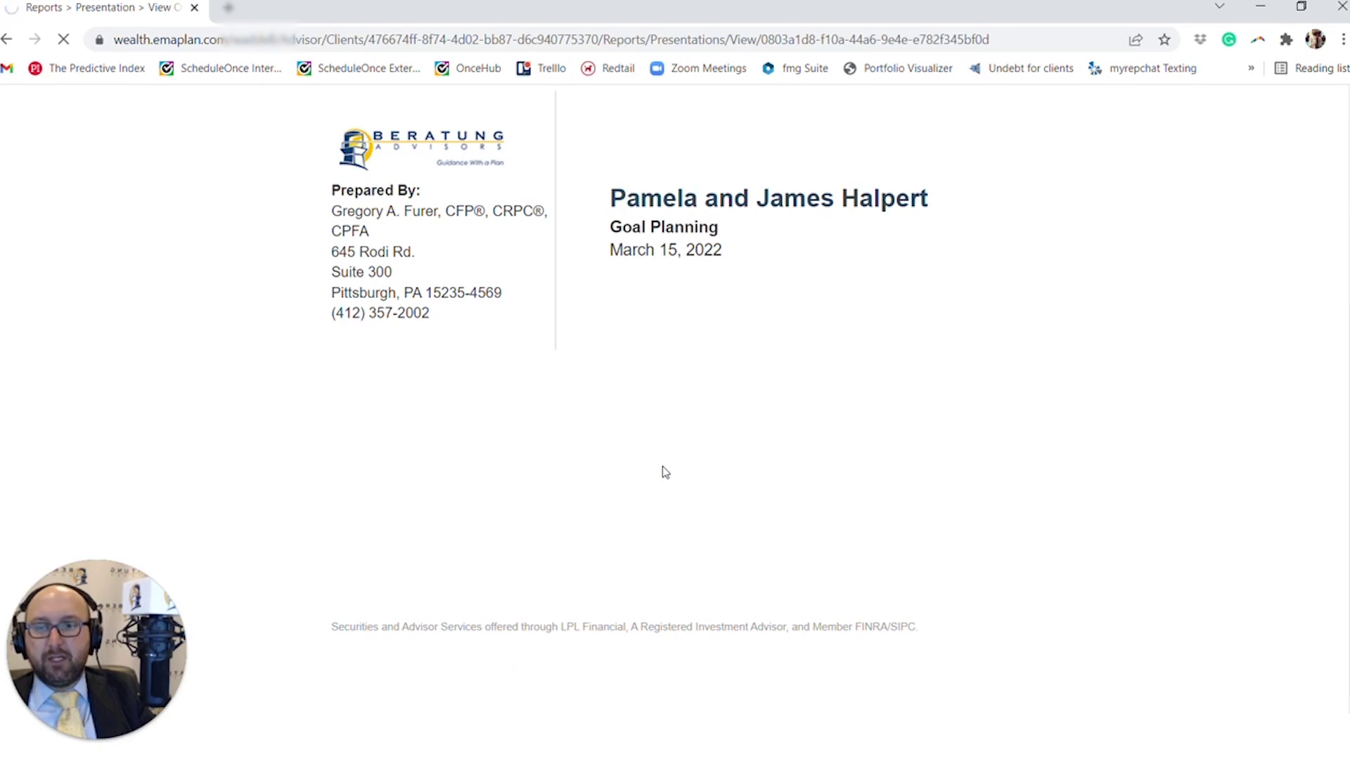
scroll(662, 466, "down", 4)
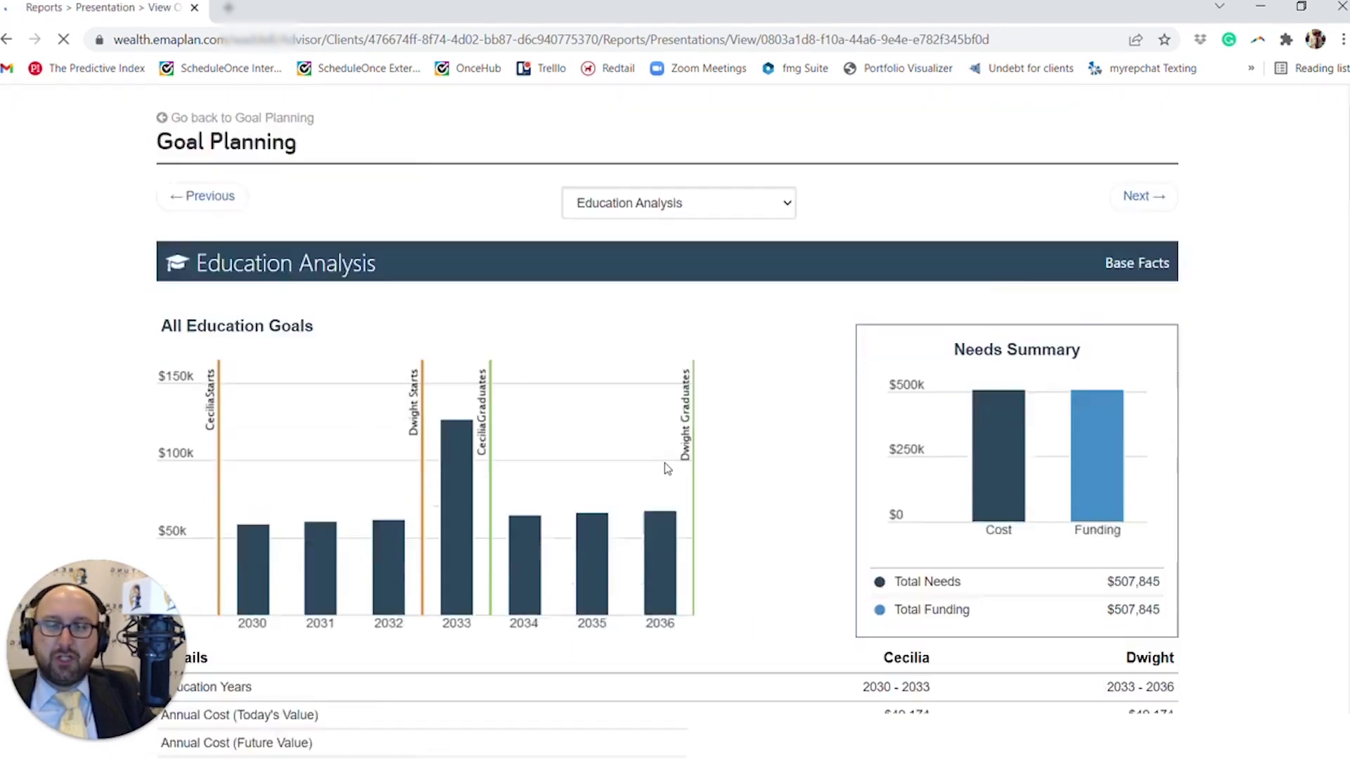
scroll(1200, 265, "down", 13)
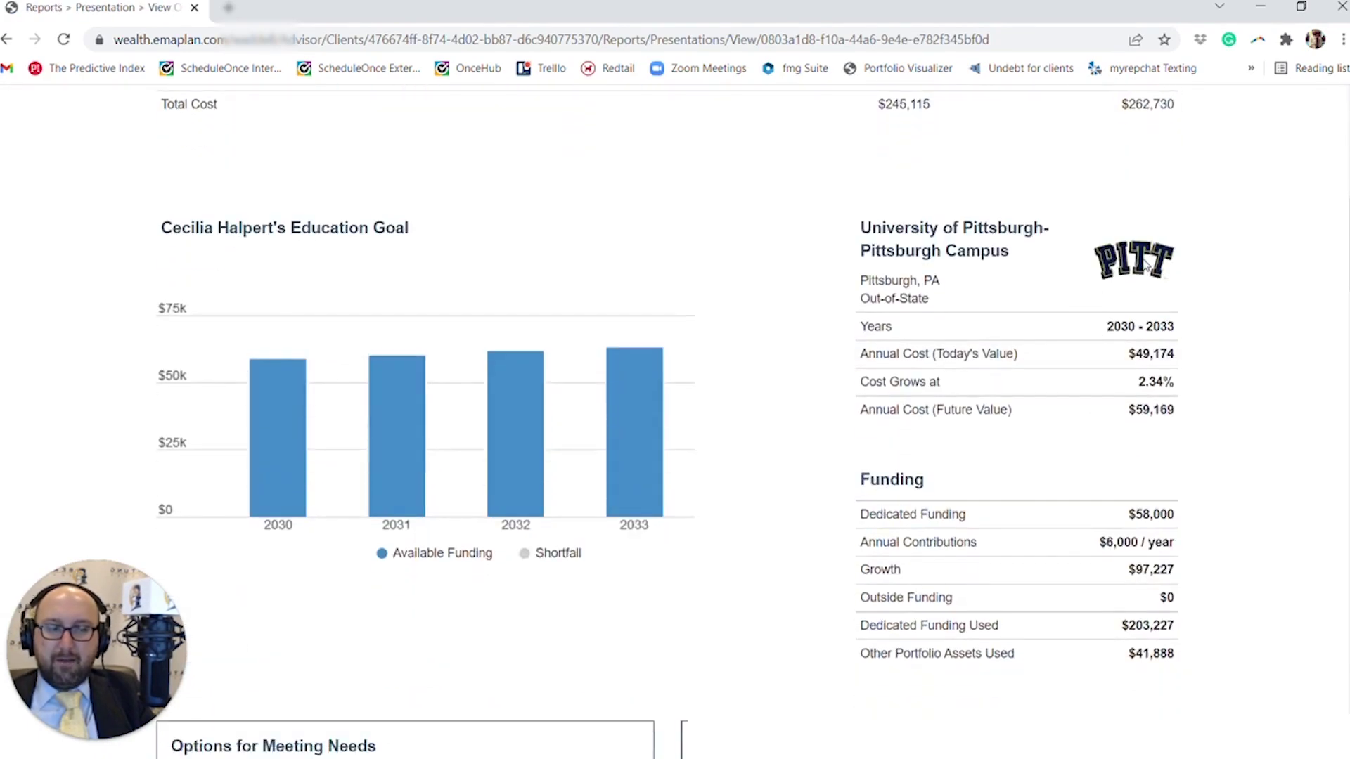
scroll(1147, 265, "down", 4)
scroll(1119, 316, "up", 1)
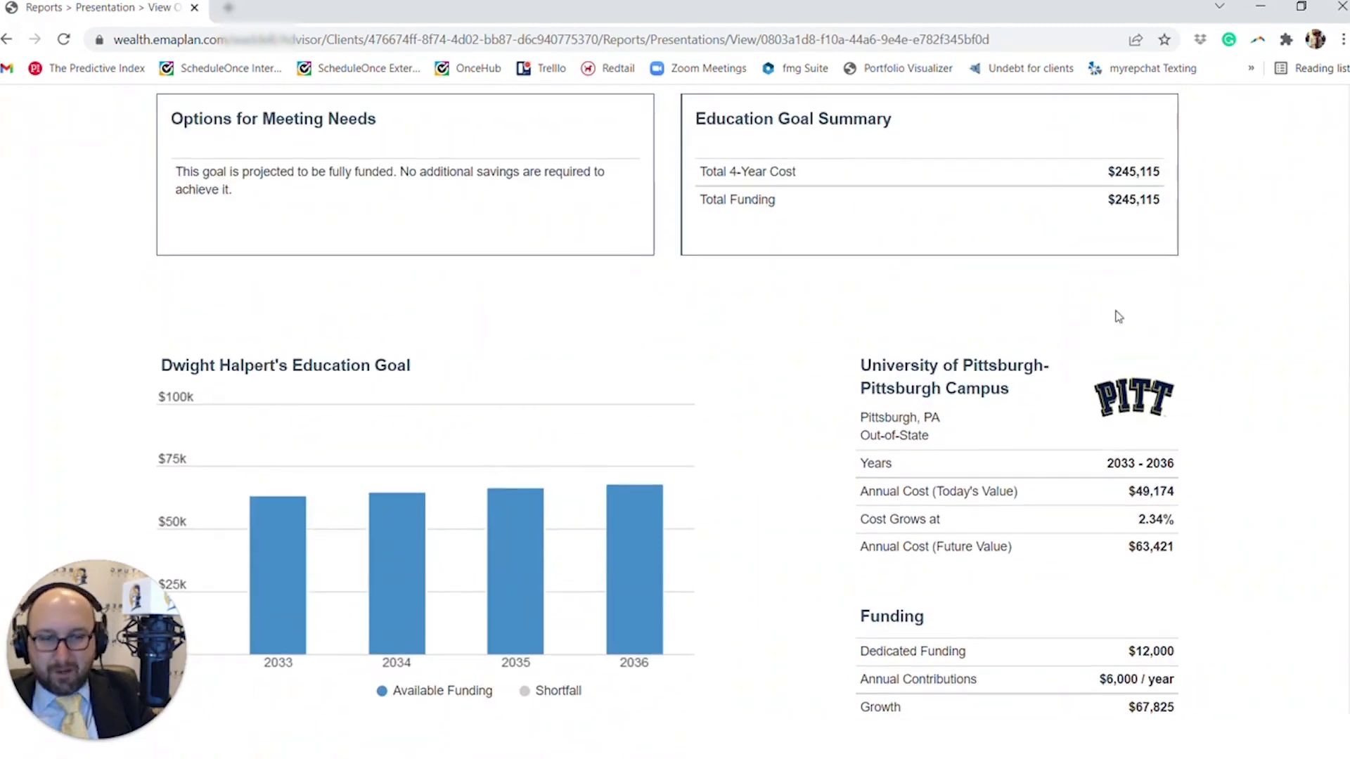
scroll(1117, 318, "up", 5)
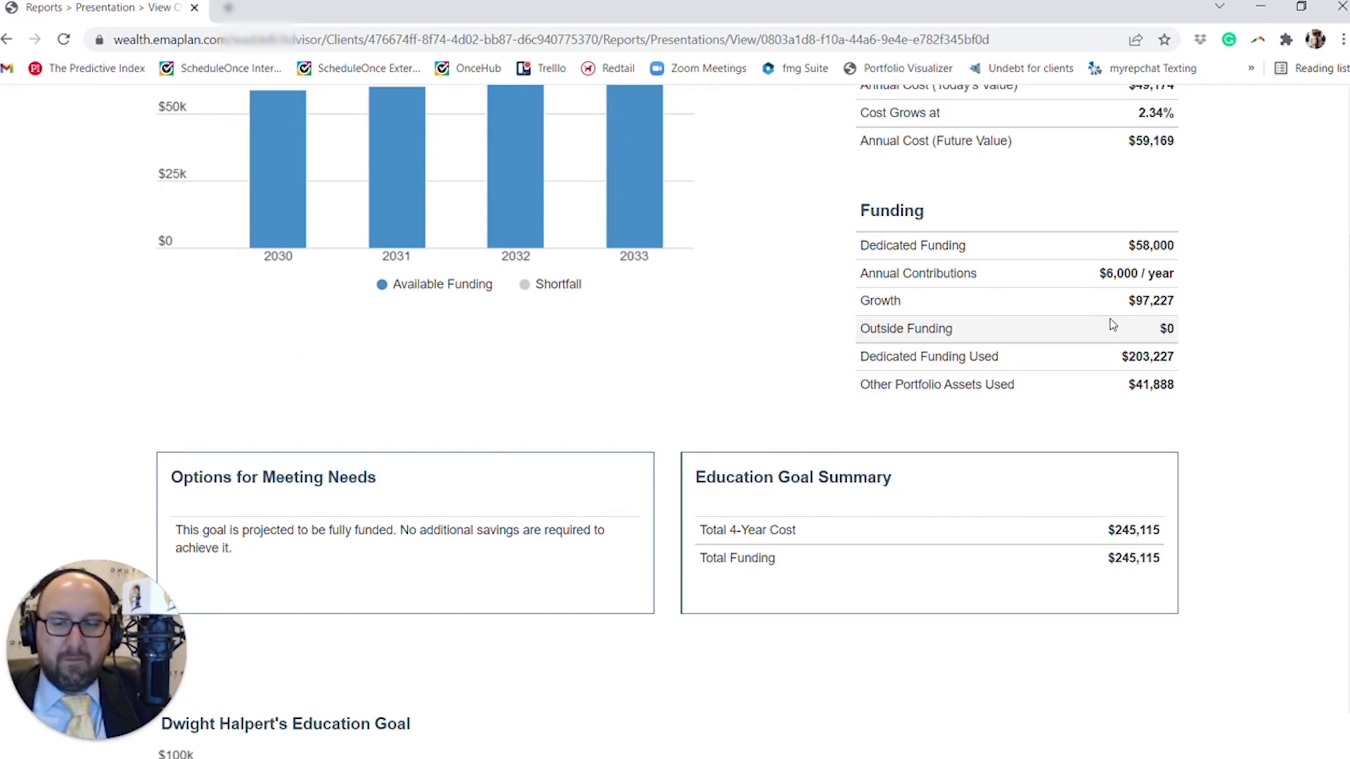
scroll(1112, 324, "down", 13)
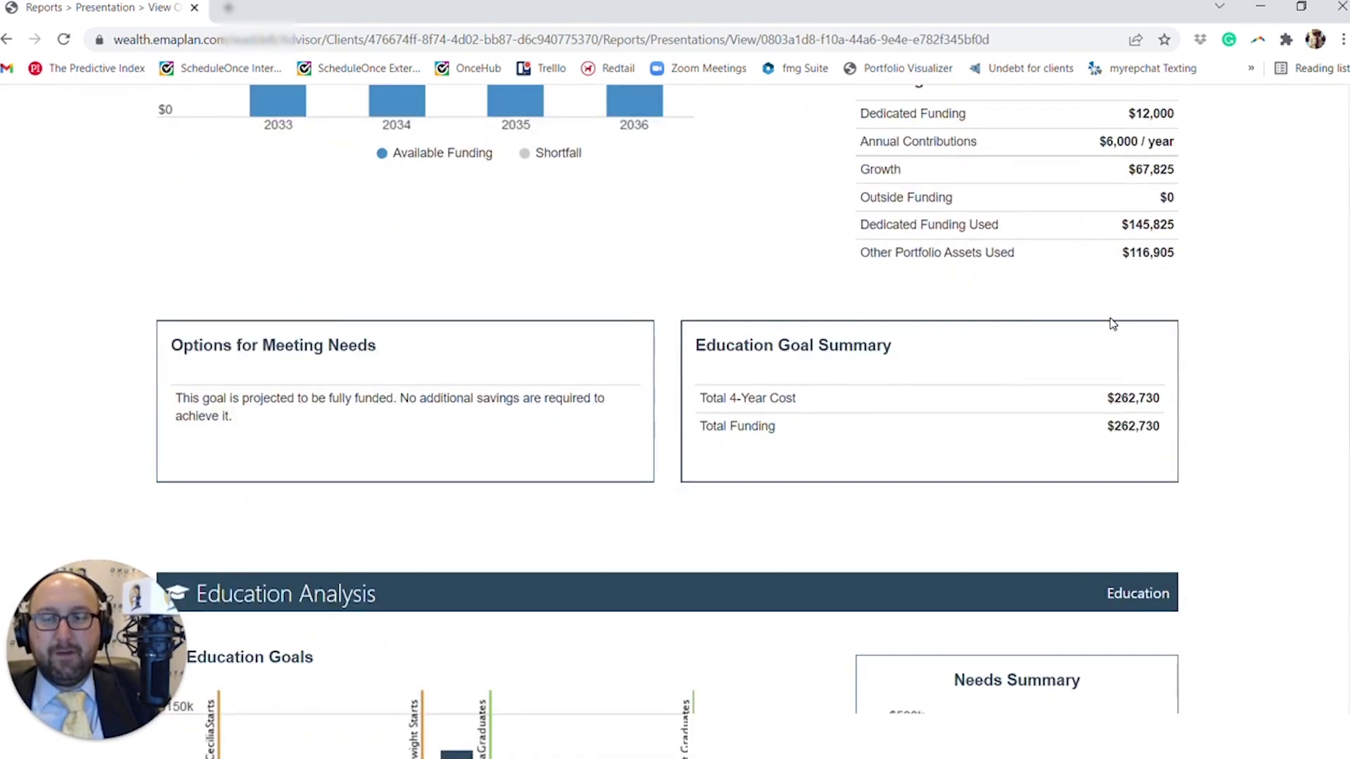
scroll(1113, 324, "down", 6)
scroll(1109, 317, "down", 4)
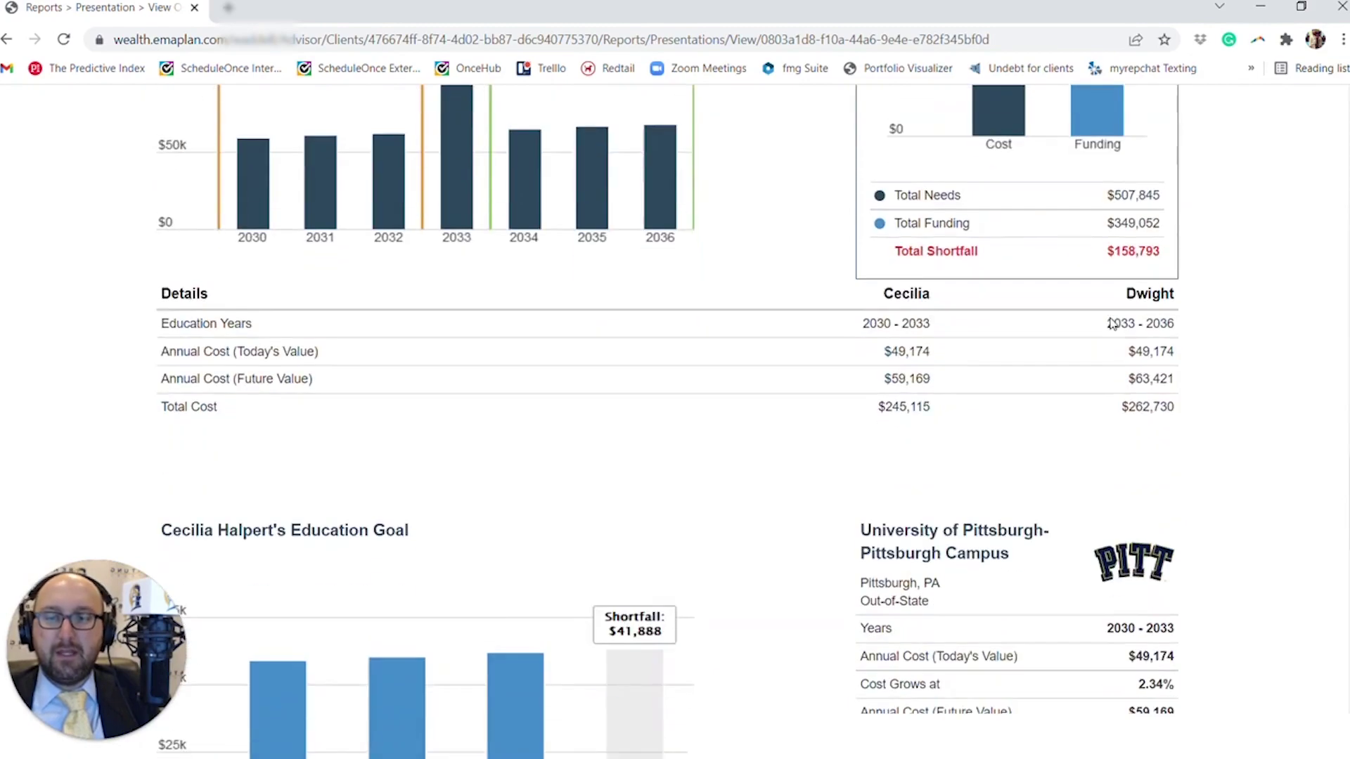
scroll(1112, 324, "down", 14)
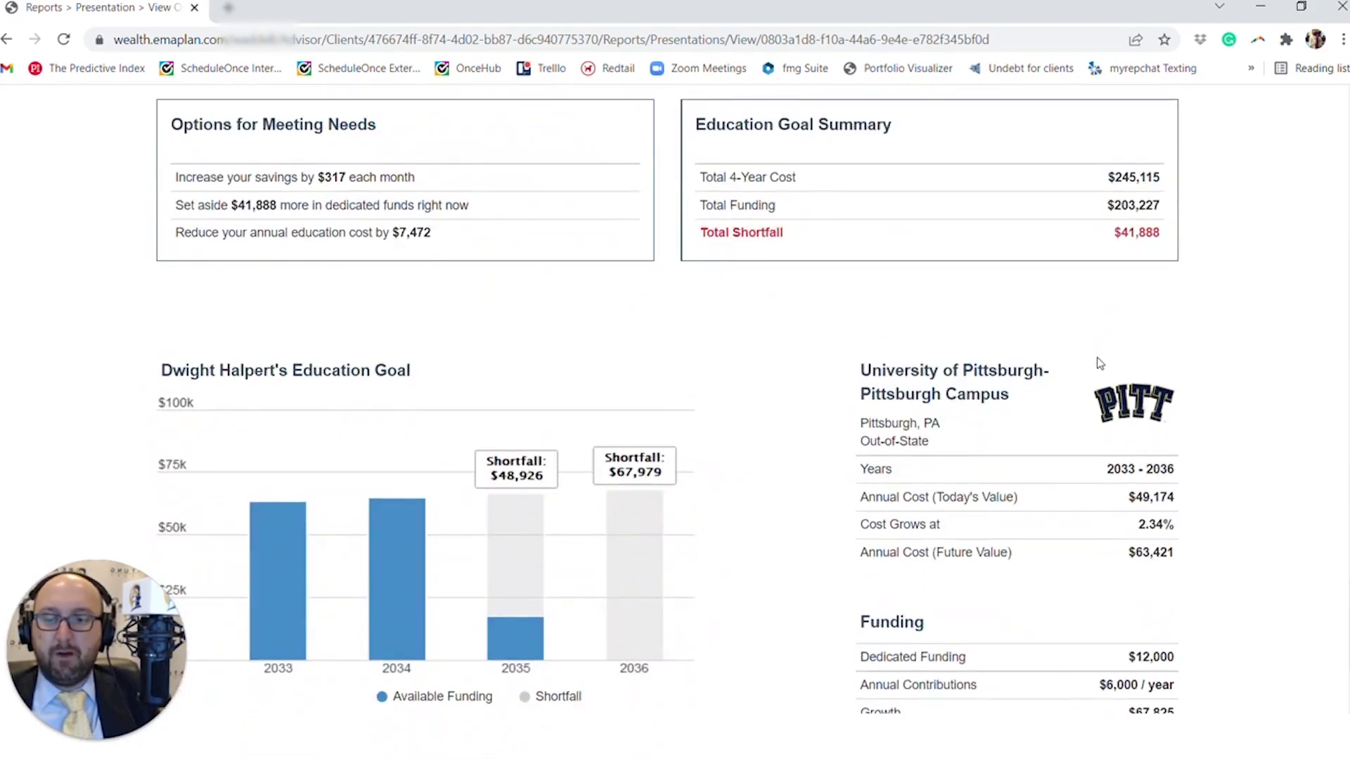
scroll(1100, 362, "up", 17)
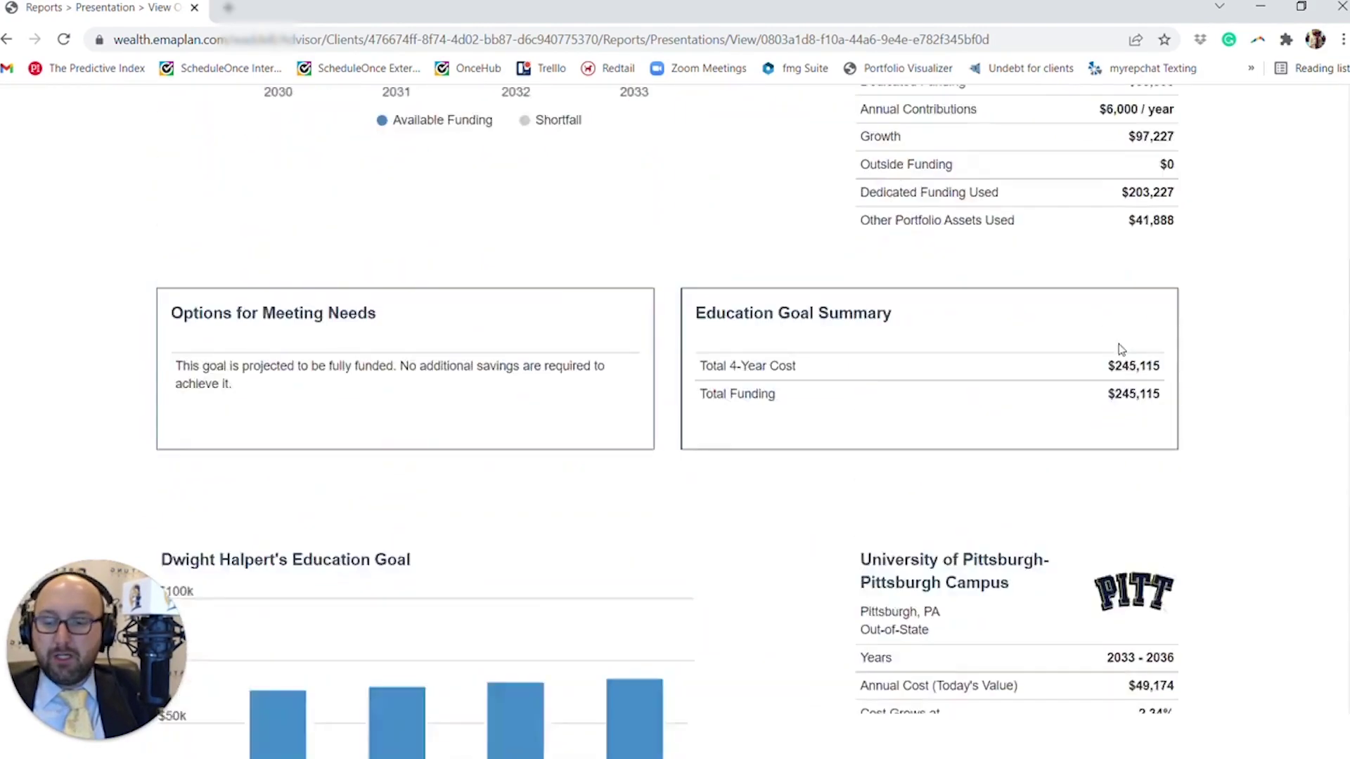
scroll(1121, 352, "up", 20)
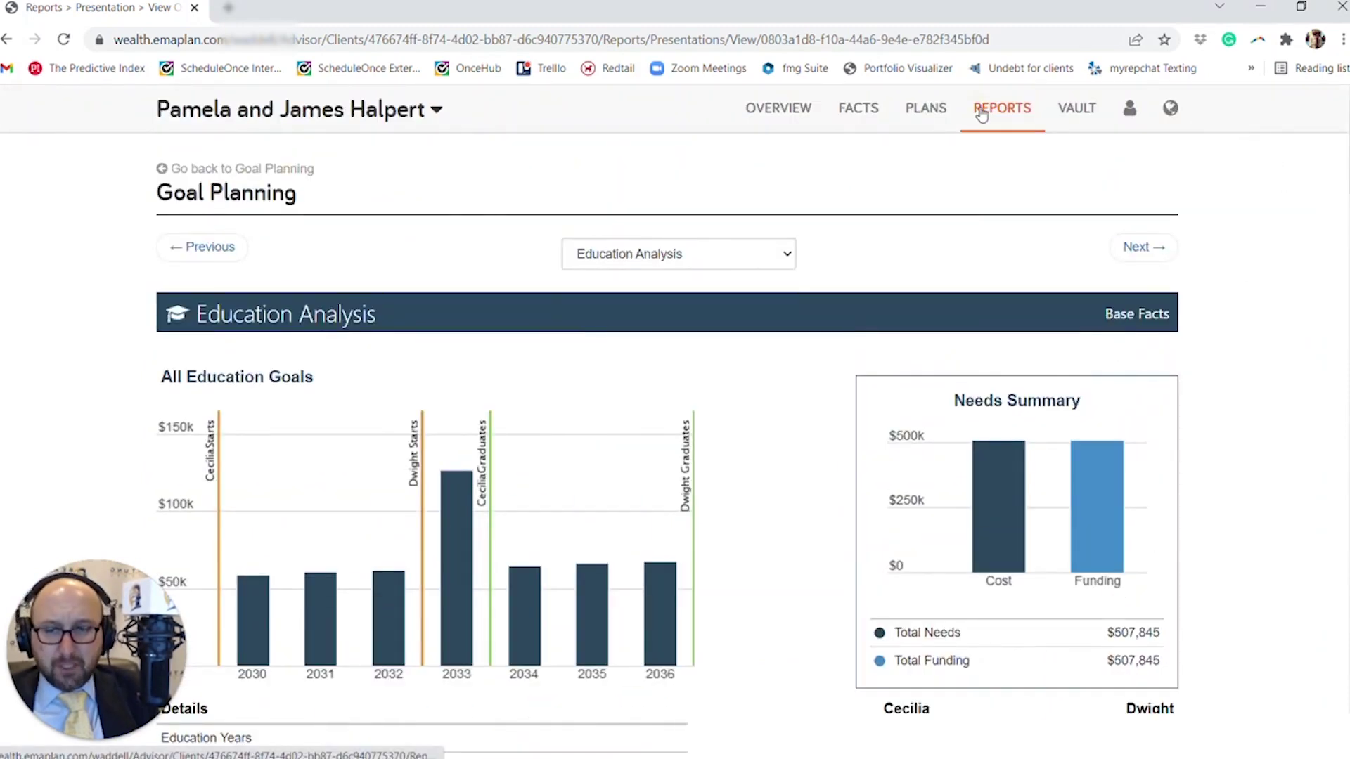
- Open the Cash Flow report for Base Facts and review its yearly inflows, outflows and portfolio assets
left_click(982, 113)
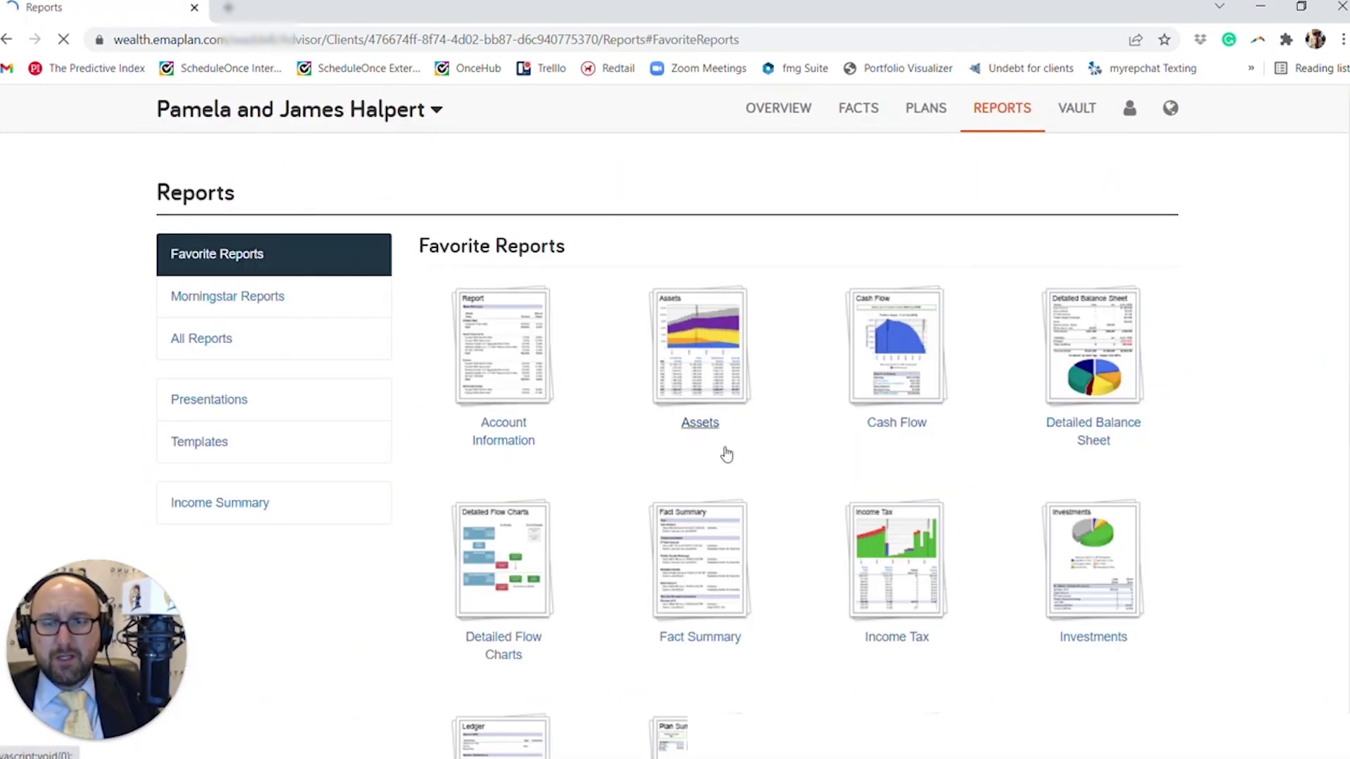
scroll(726, 454, "down", 1)
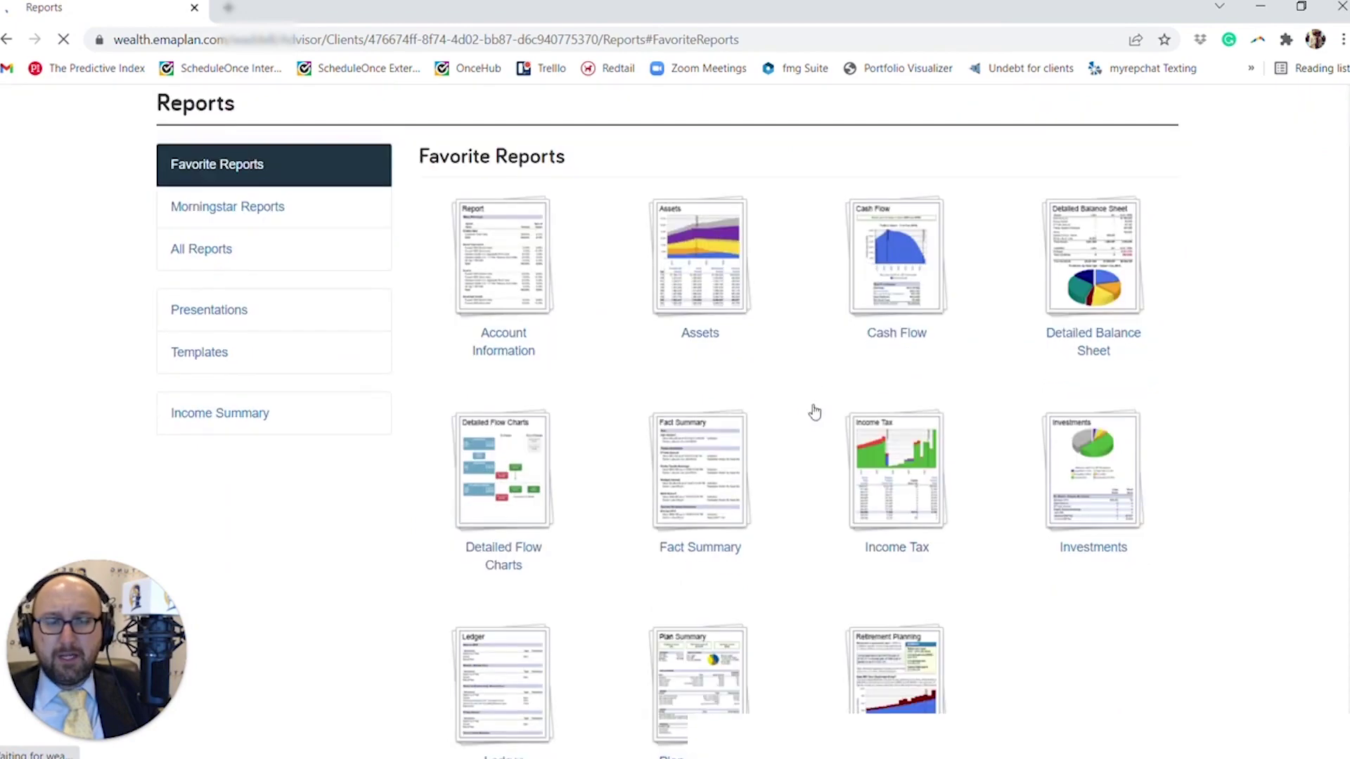
scroll(767, 710, "down", 4)
left_click(764, 709)
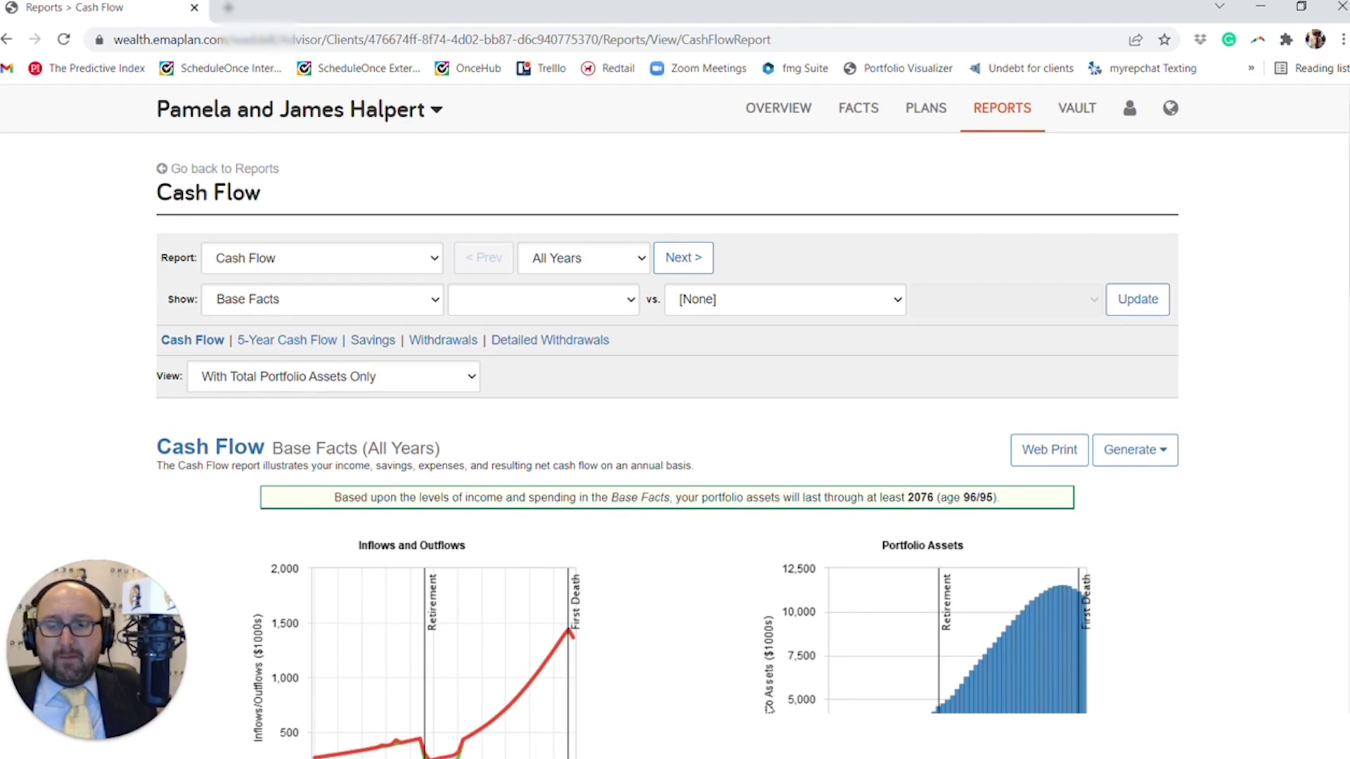
scroll(769, 706, "down", 10)
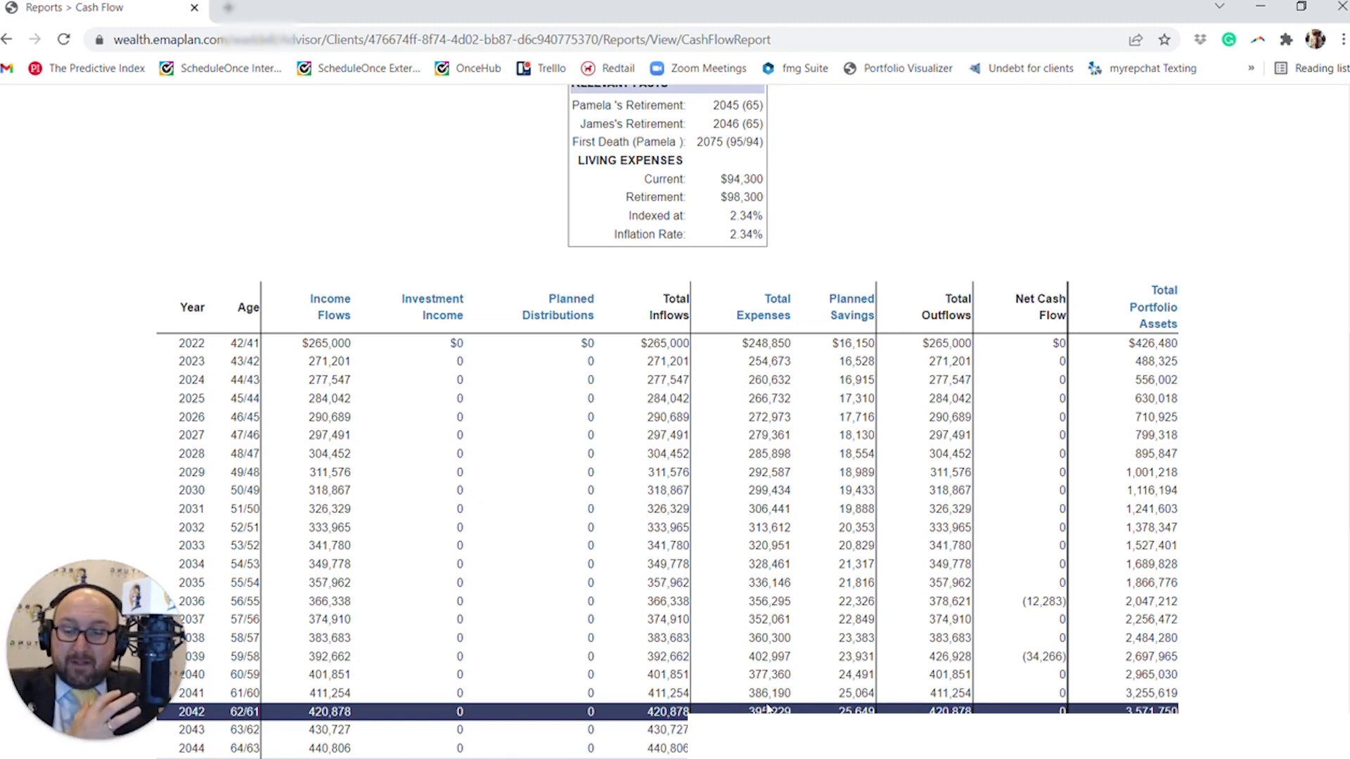
scroll(769, 709, "down", 5)
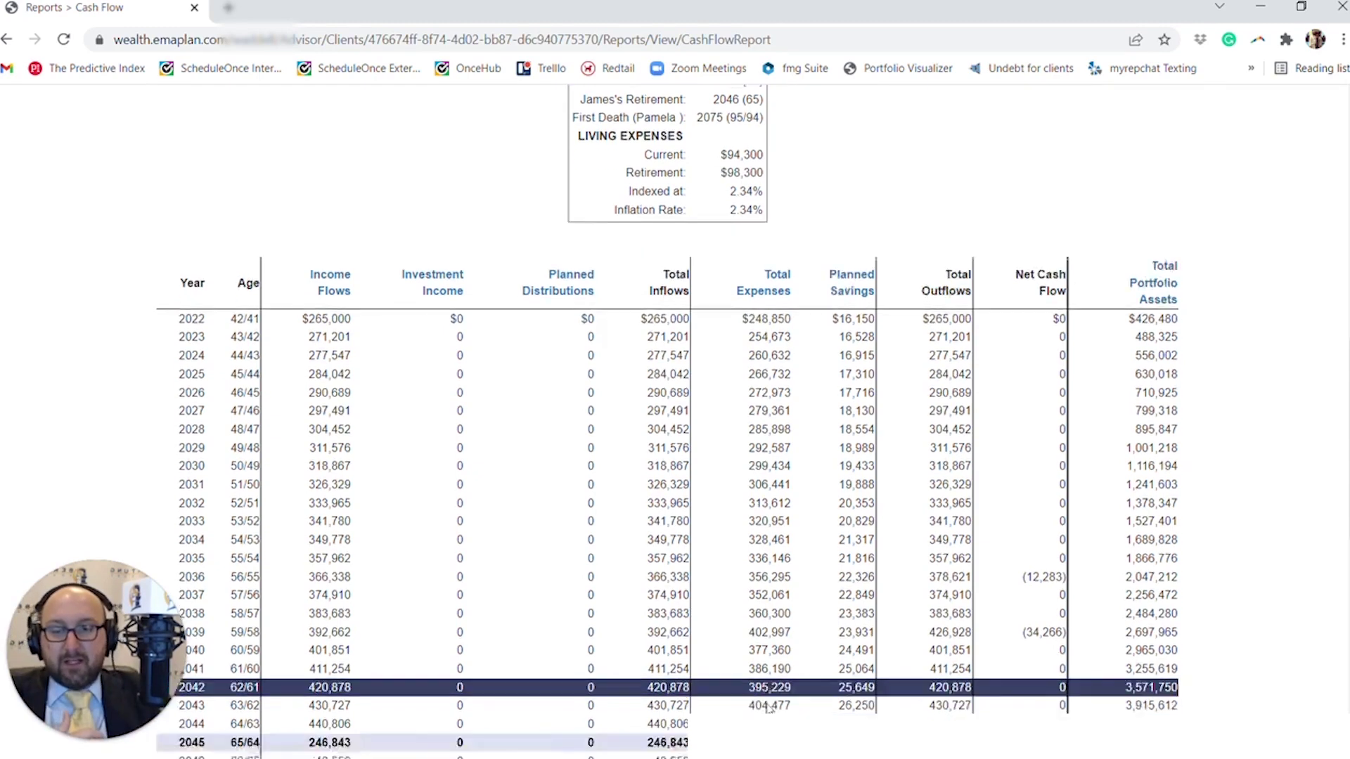
scroll(826, 528, "up", 4)
- Compare Base Facts with the Education scenario in the Cash Flow report and review the yearly figures
scroll(822, 492, "up", 10)
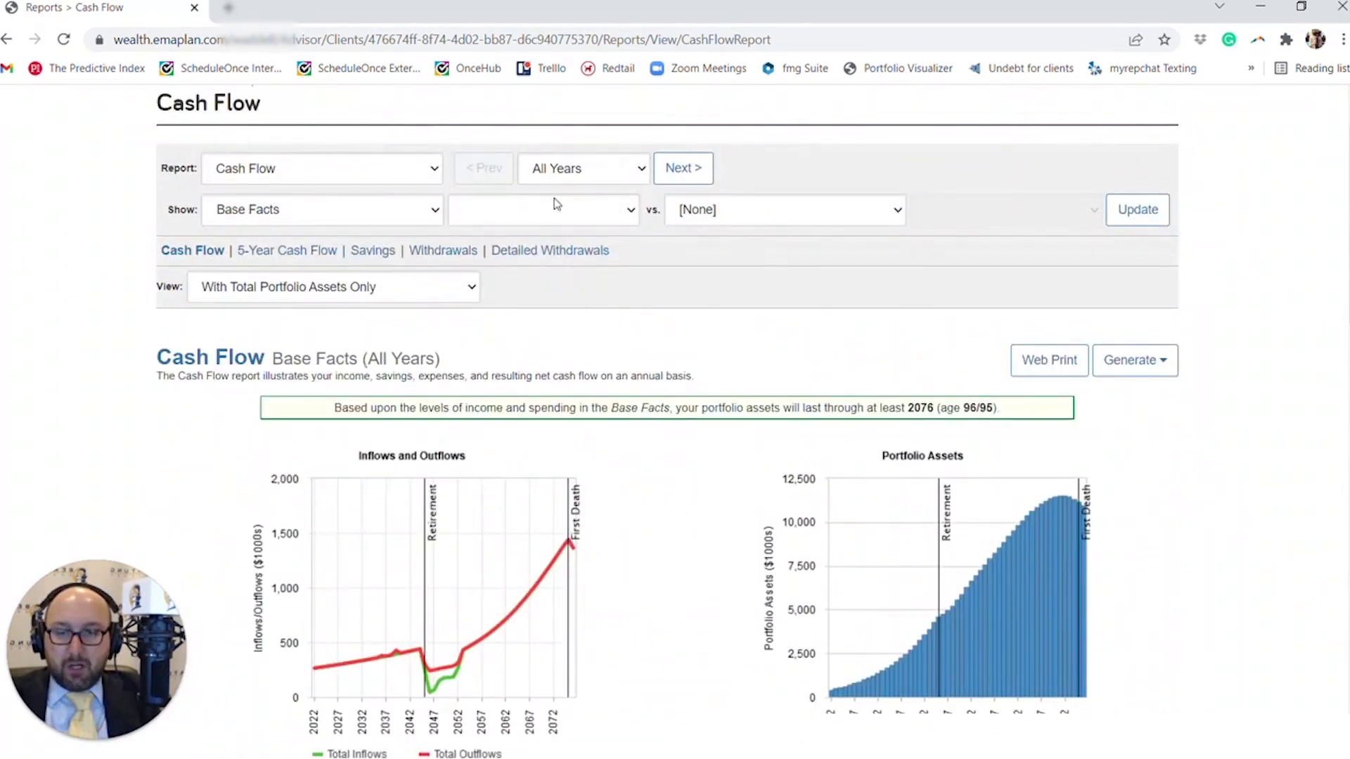
left_click(724, 211)
left_click(731, 346)
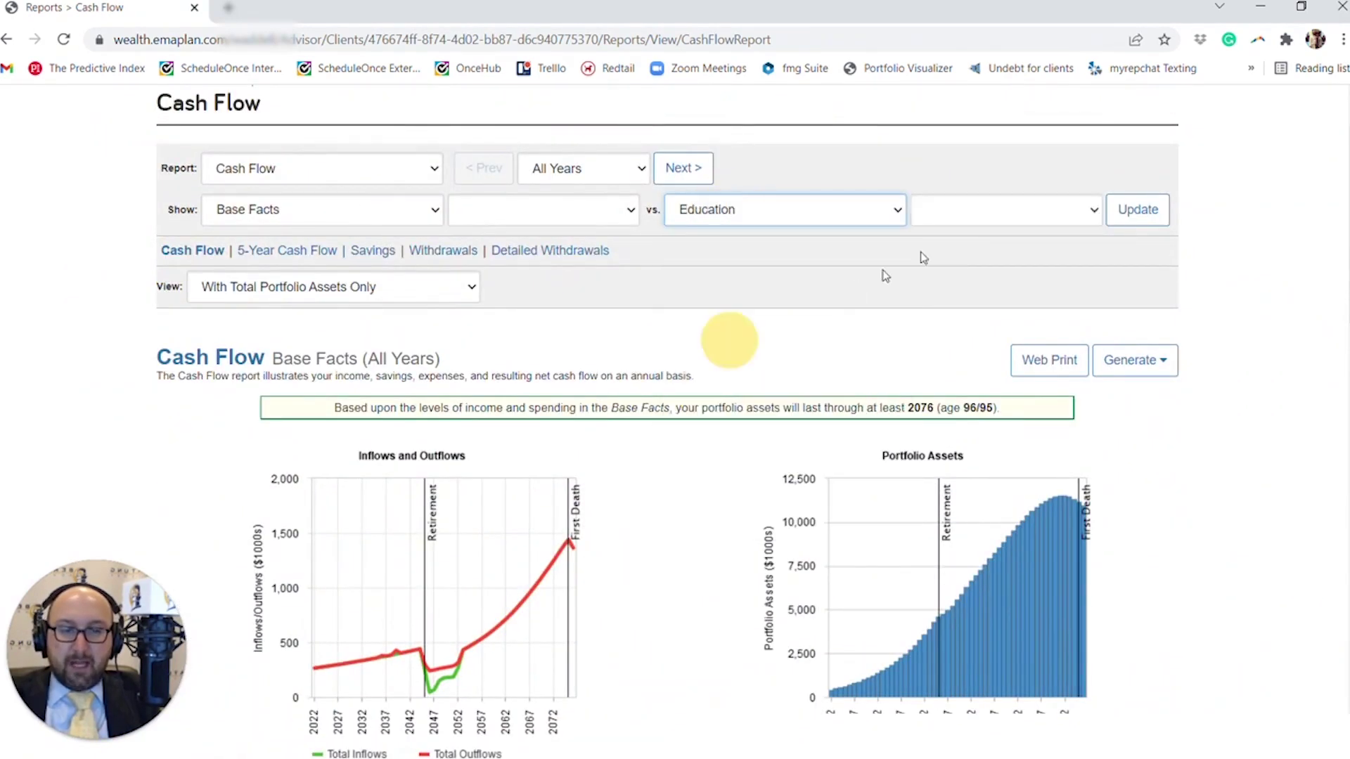
left_click(1137, 211)
scroll(1001, 466, "down", 12)
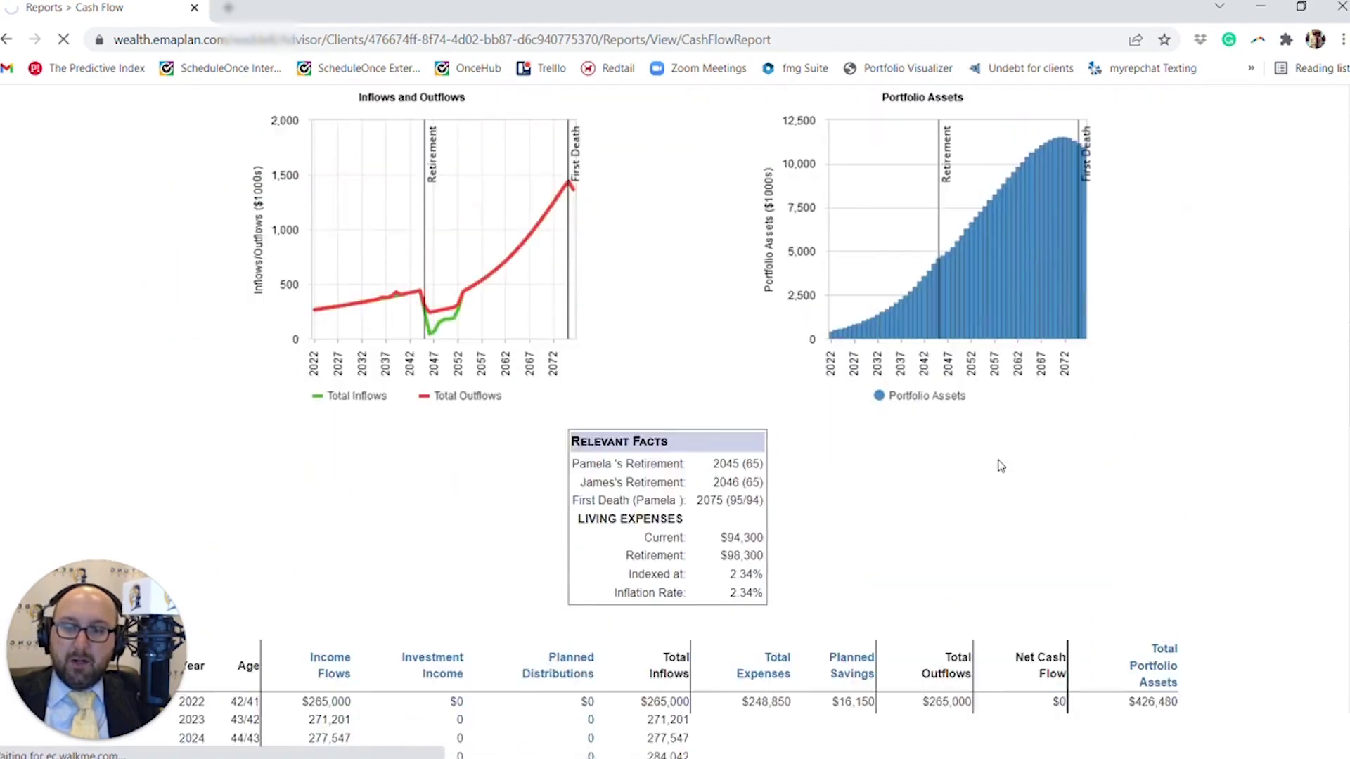
scroll(1001, 466, "down", 10)
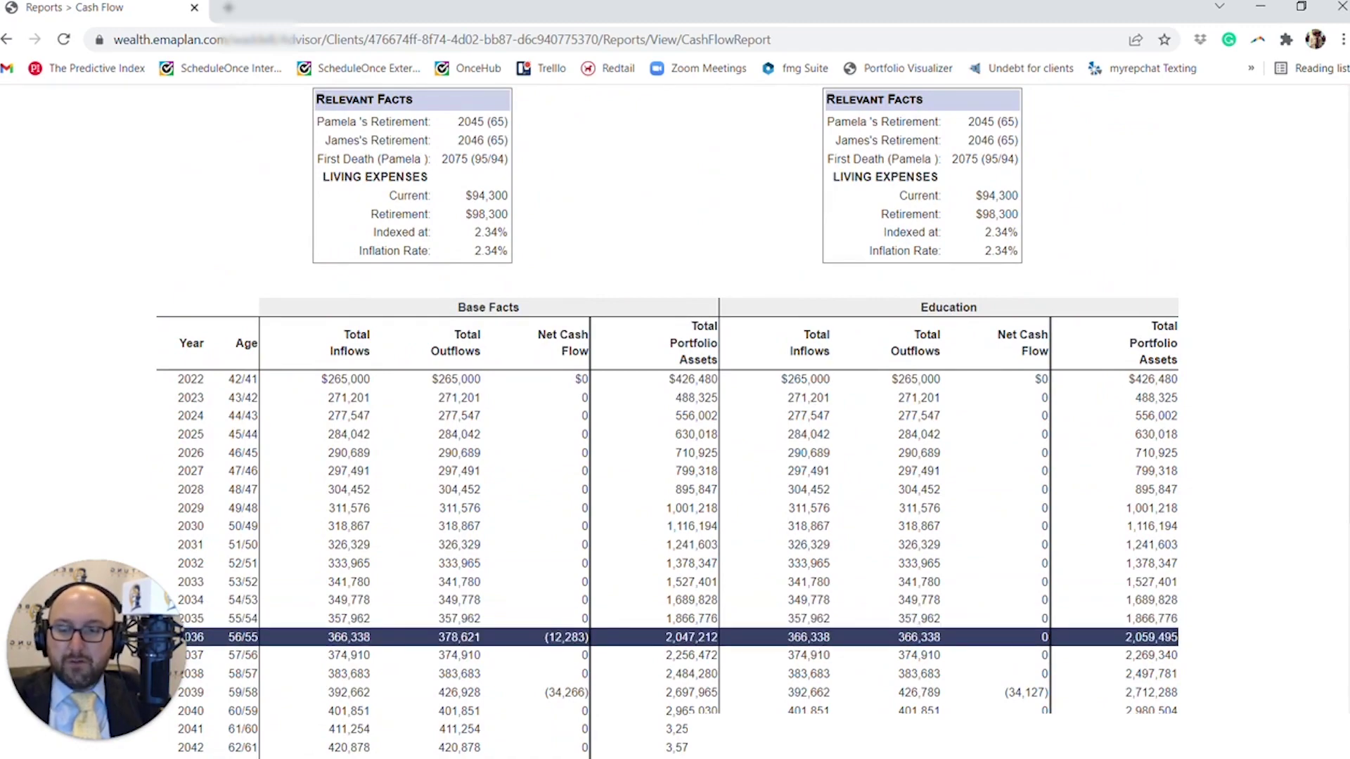
scroll(379, 274, "up", 10)
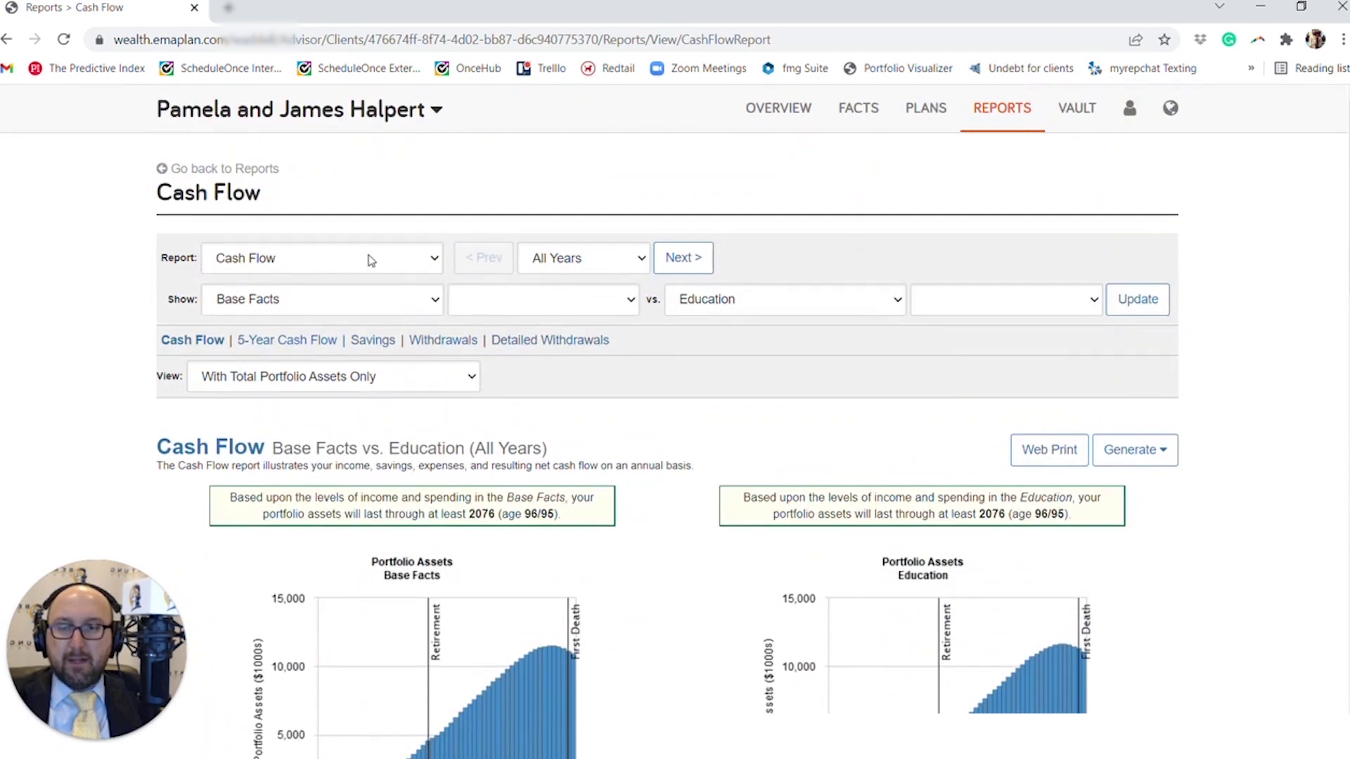
- Find the Education & Expense Goals report among all reports, open it and switch to its Goal Assumptions
left_click(372, 261)
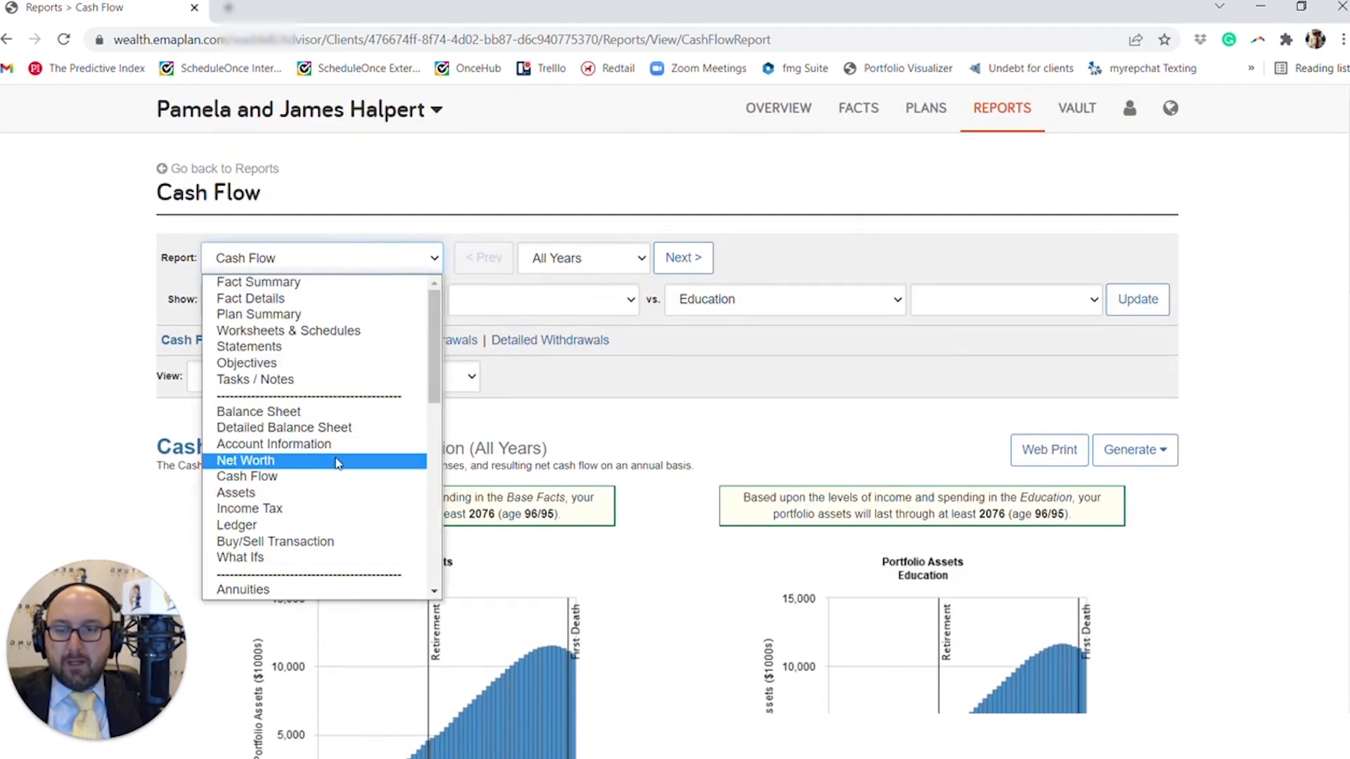
scroll(339, 463, "down", 5)
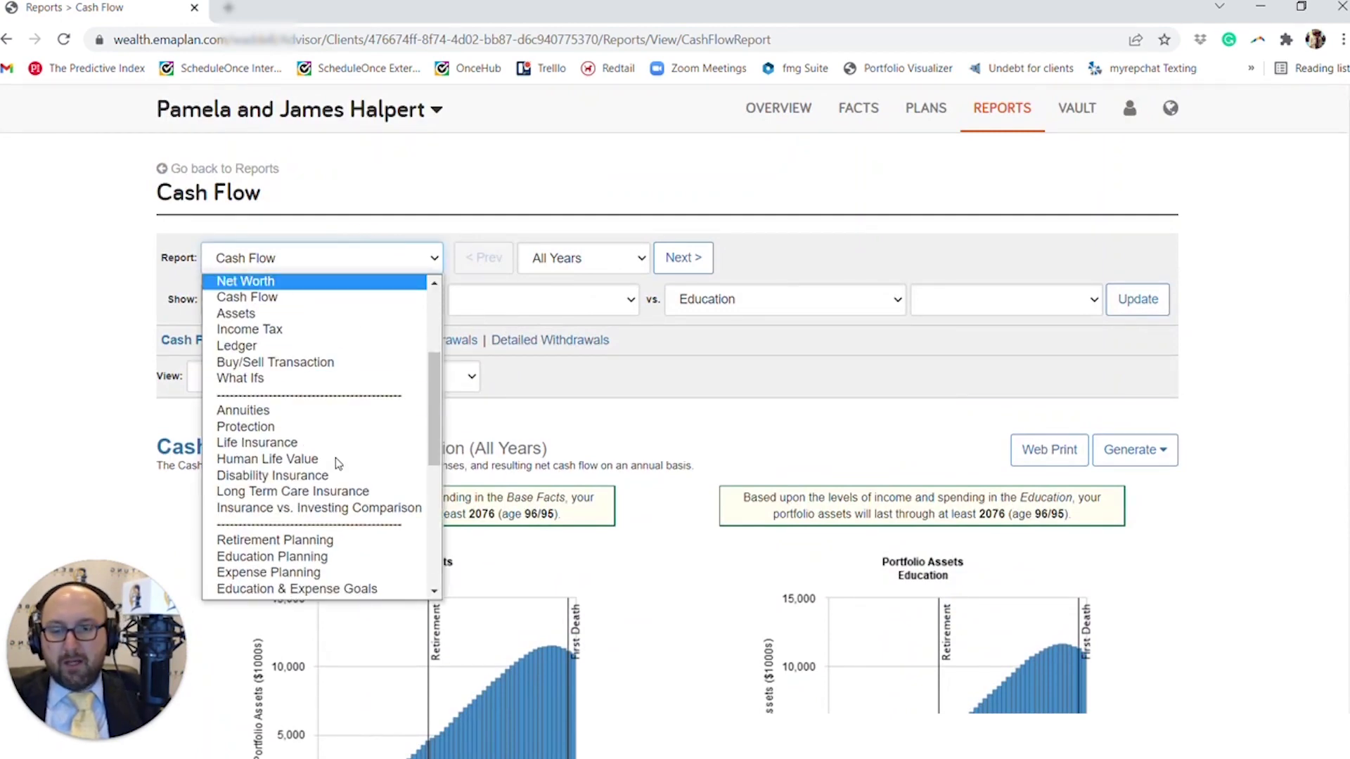
scroll(338, 463, "up", 5)
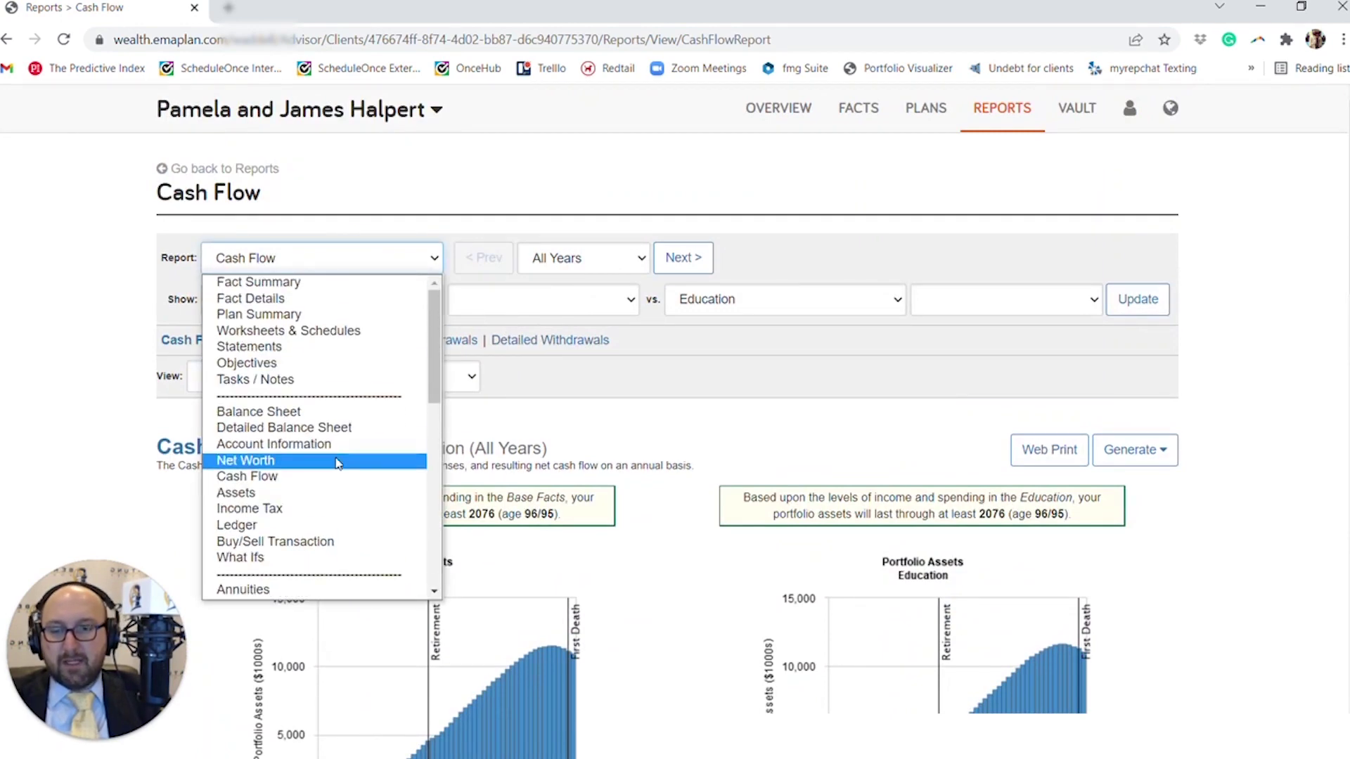
left_click(979, 119)
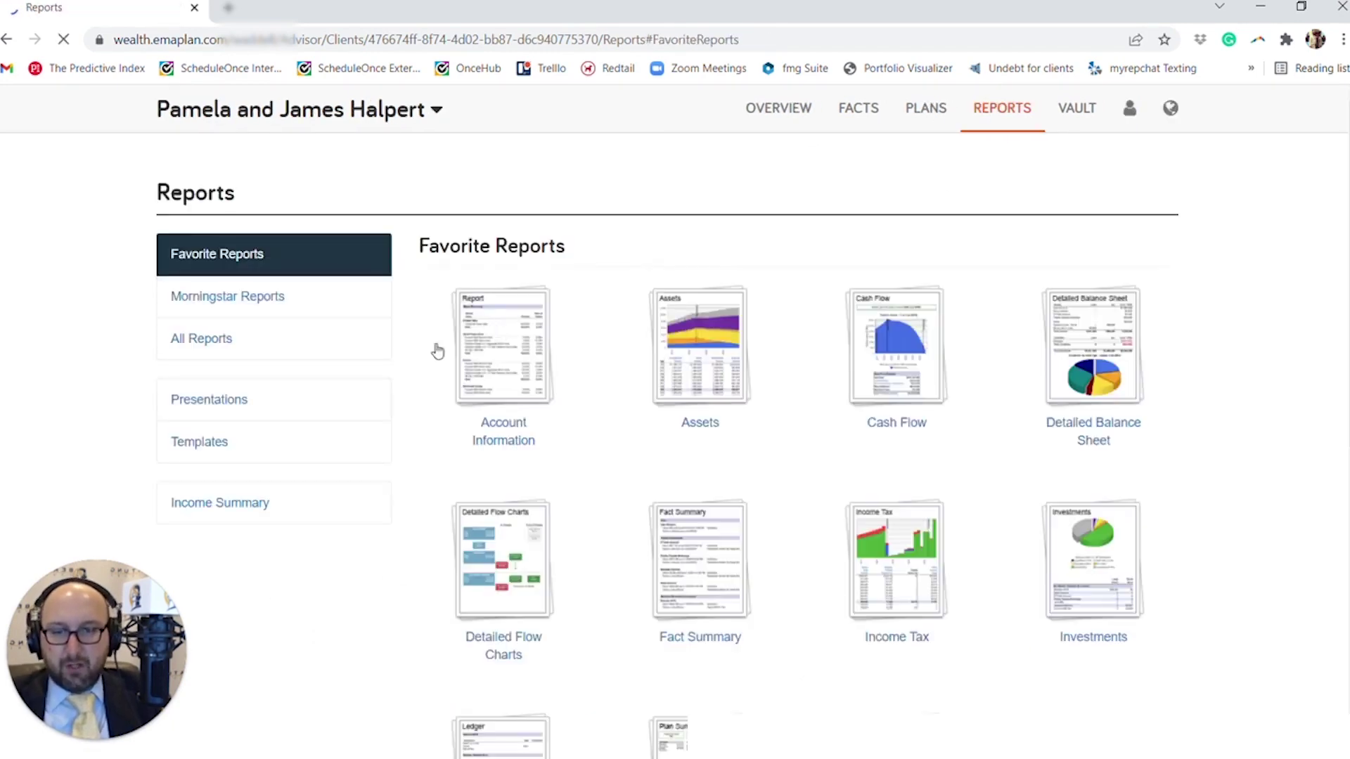
left_click(288, 338)
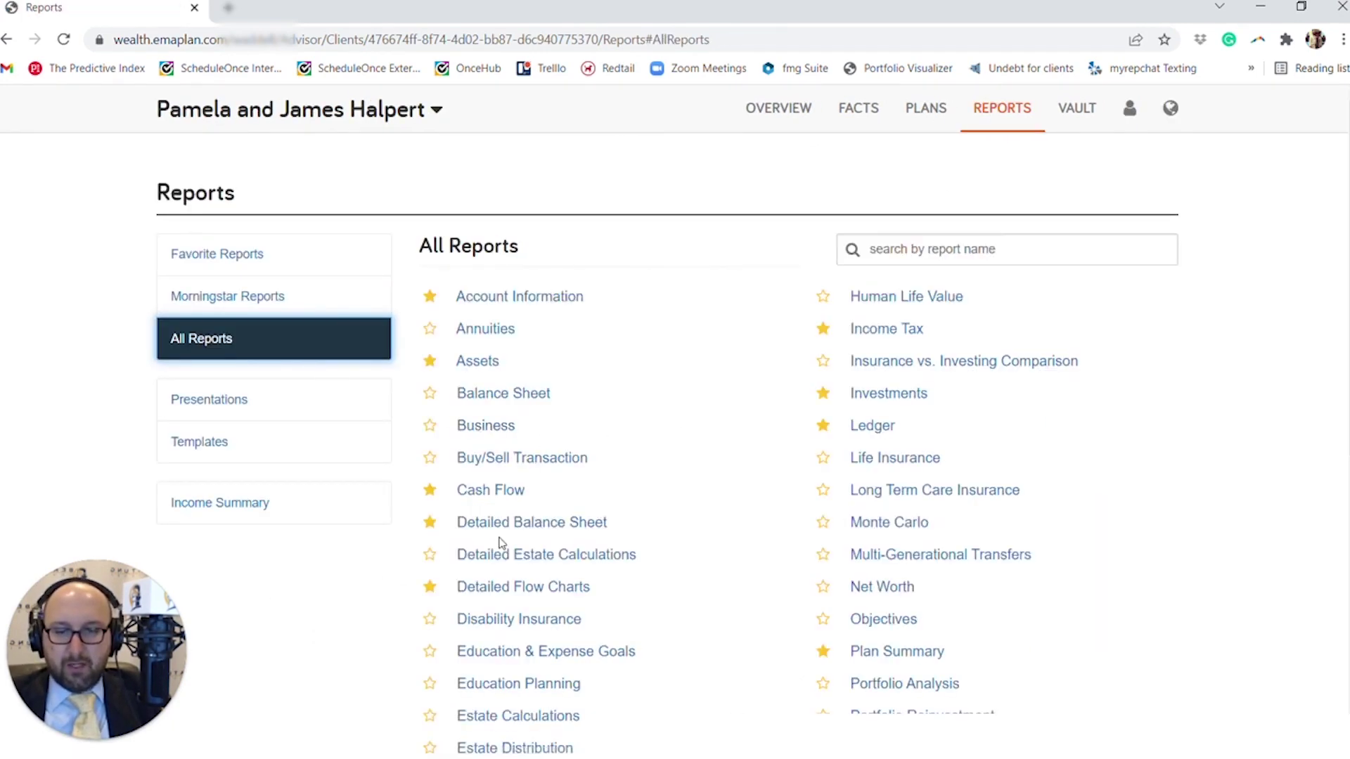
scroll(496, 555, "down", 1)
left_click(492, 572)
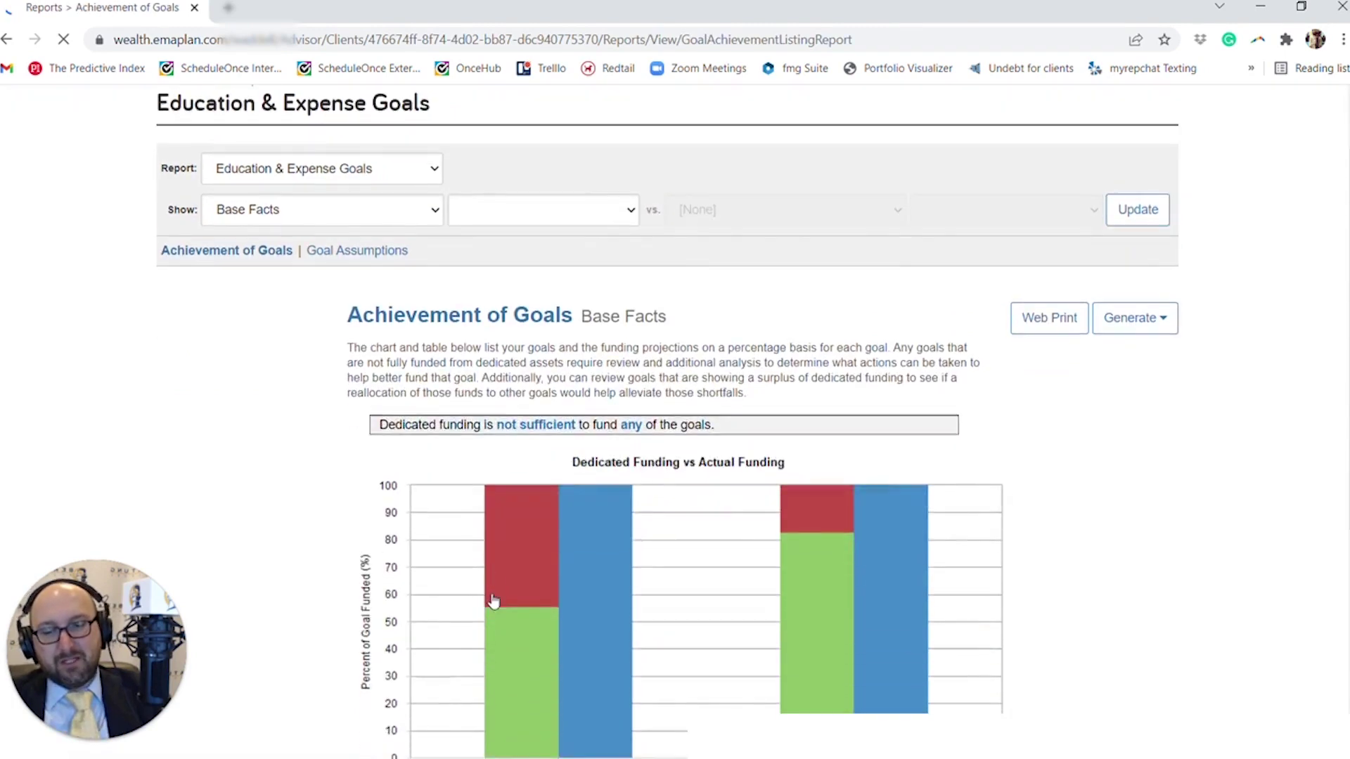
left_click(359, 251)
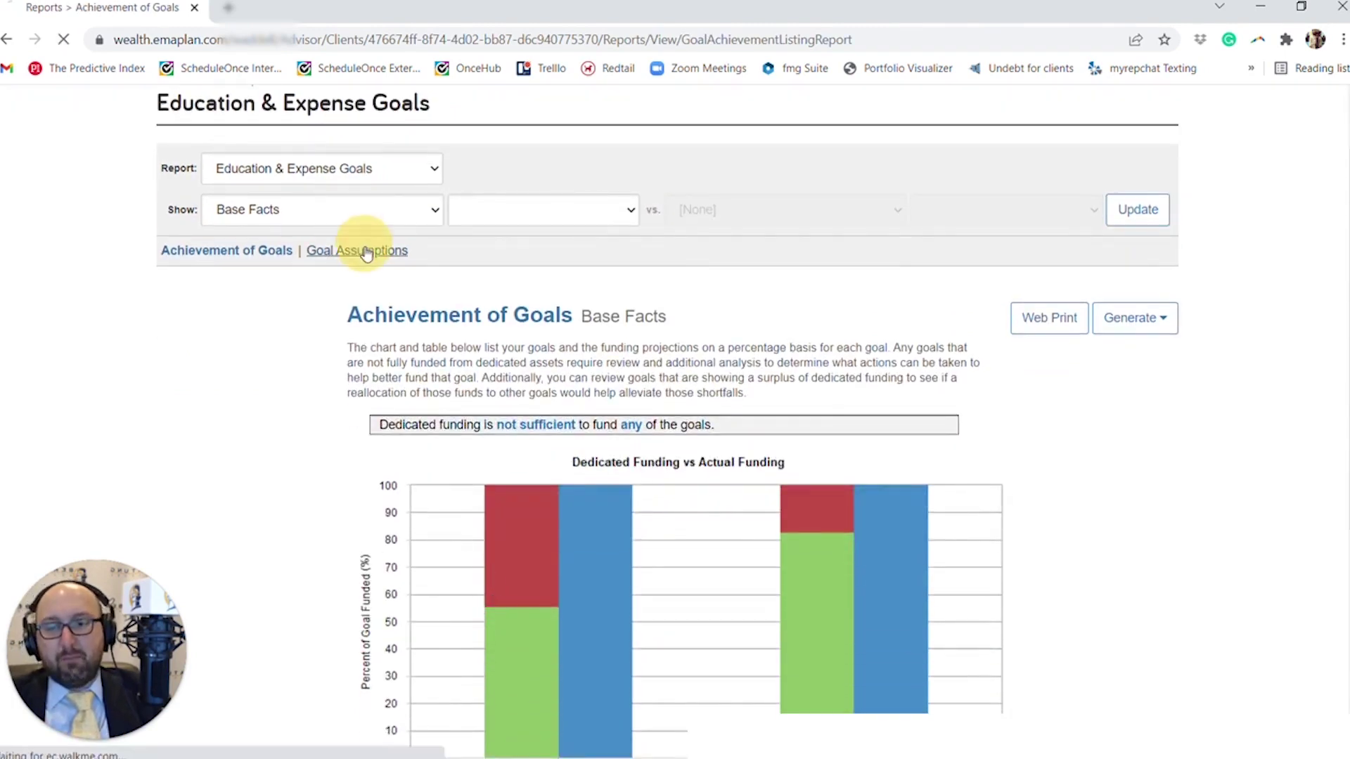